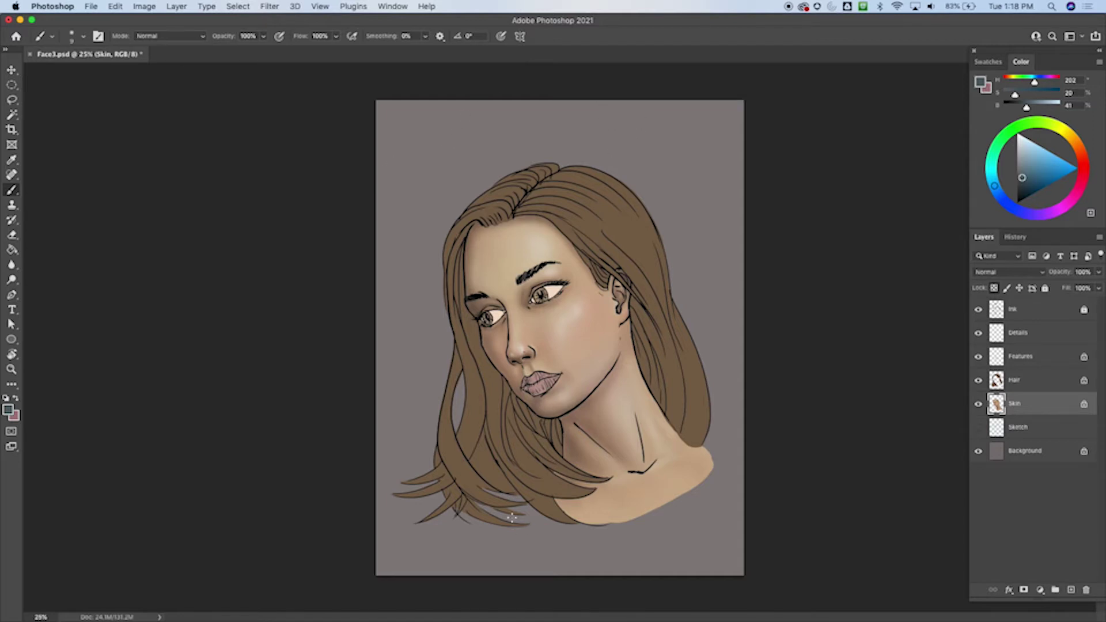
# Step: Sample the existing background gray, change its hue to 188 and fill the Background layer with it
pyautogui.click(1034, 453)
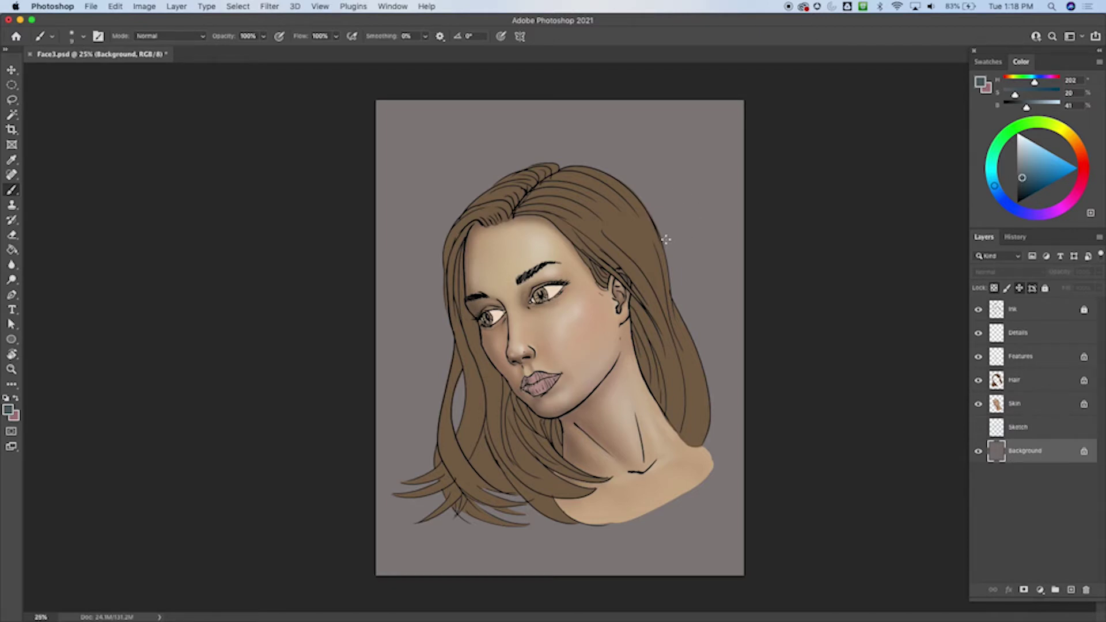
pyautogui.keyDown('alt'); pyautogui.click(687, 228); pyautogui.keyUp('alt')
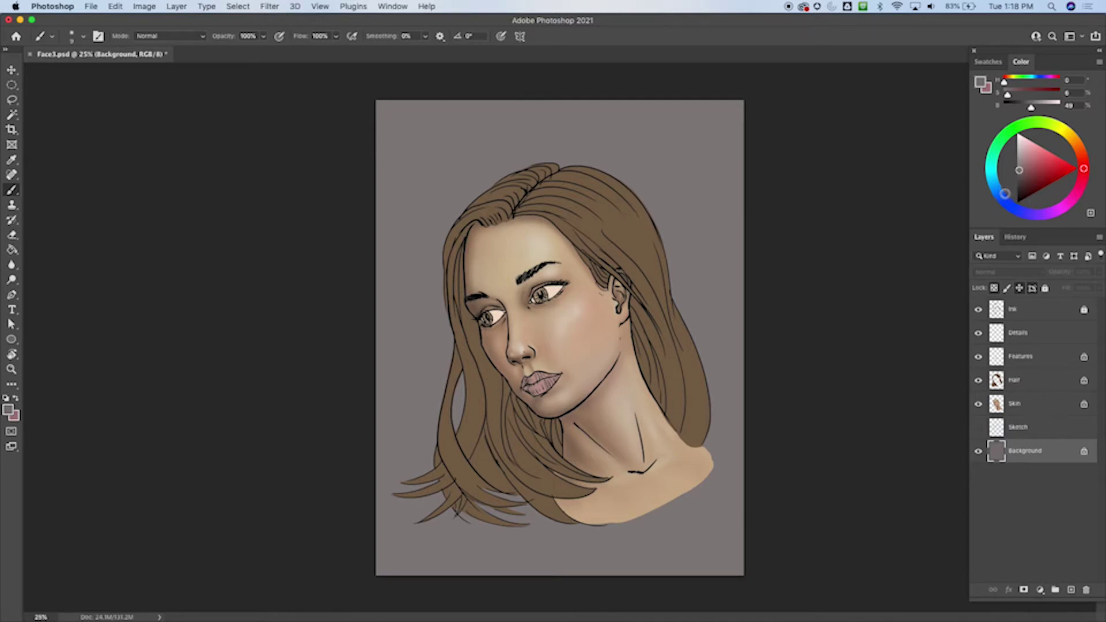
pyautogui.click(992, 175)
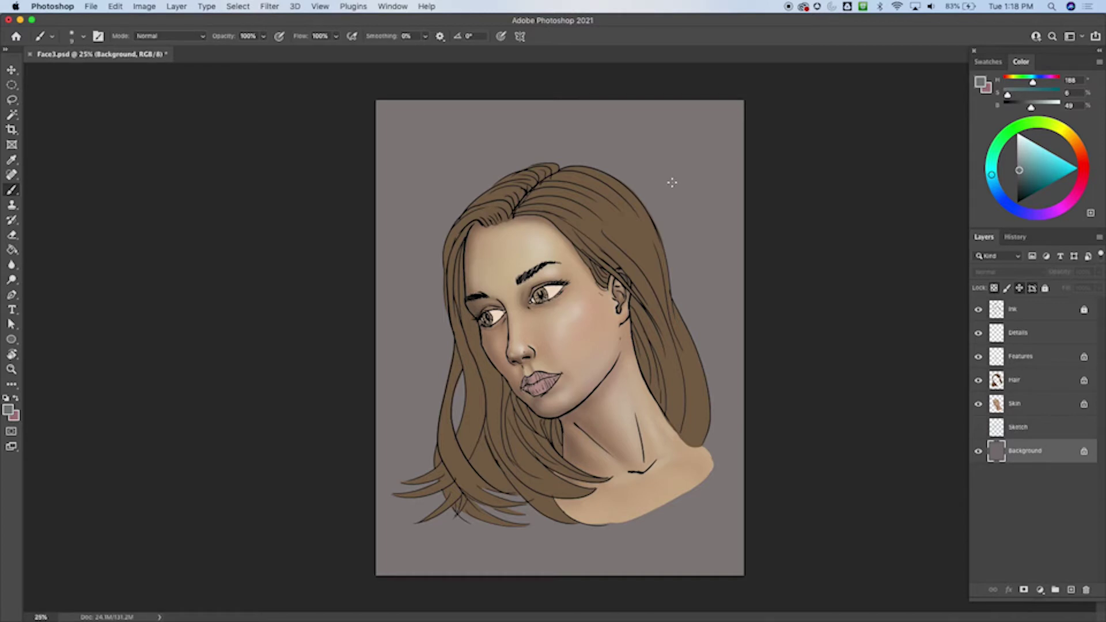
pyautogui.press('g')
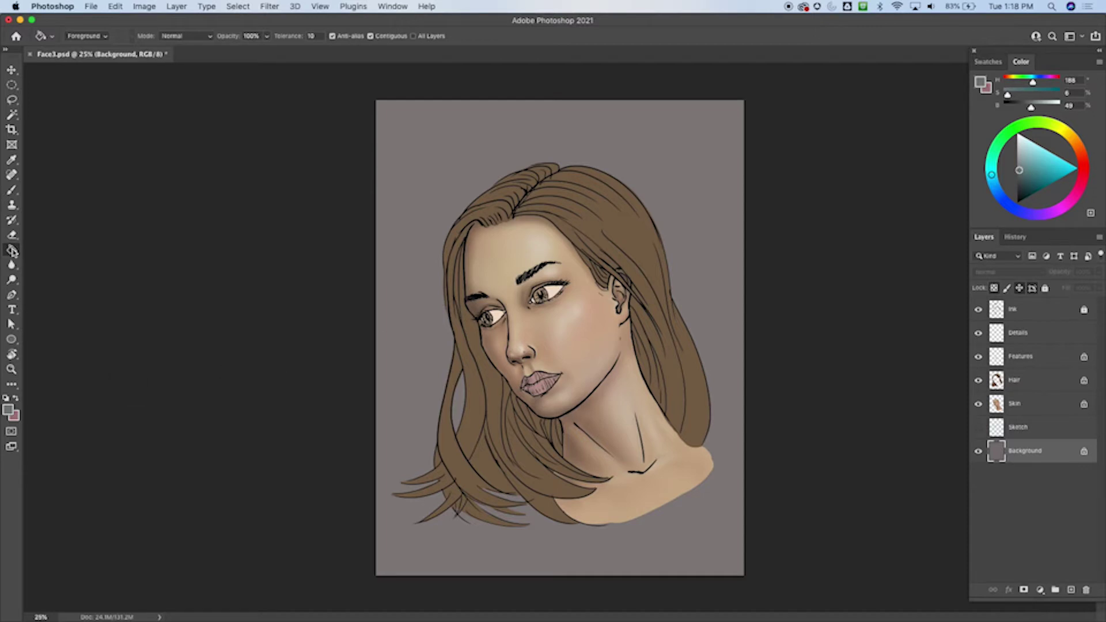
pyautogui.click(656, 188)
# Step: Refine the fill gray to 4% saturation and 50% brightness and refill the Background layer
pyautogui.moveTo(1019, 171); pyautogui.dragTo(1022, 171)
pyautogui.click(705, 331)
pyautogui.moveTo(1020, 171); pyautogui.dragTo(1019, 168)
pyautogui.click(700, 314)
pyautogui.moveTo(1019, 168); pyautogui.dragTo(1018, 169)
# Step: Check what the Skin and Features layers contain by hiding and showing each one, leaving the Features layer selected
pyautogui.click(1012, 403)
pyautogui.click(978, 404)
pyautogui.click(978, 404)
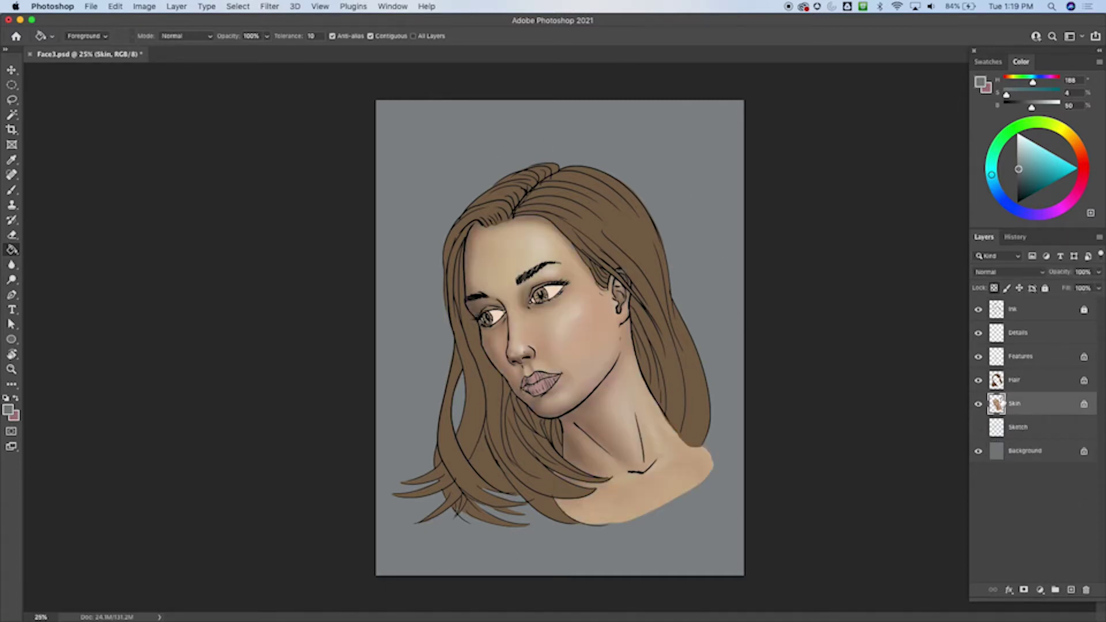
pyautogui.click(1013, 380)
pyautogui.click(1016, 359)
pyautogui.click(979, 356)
pyautogui.click(978, 357)
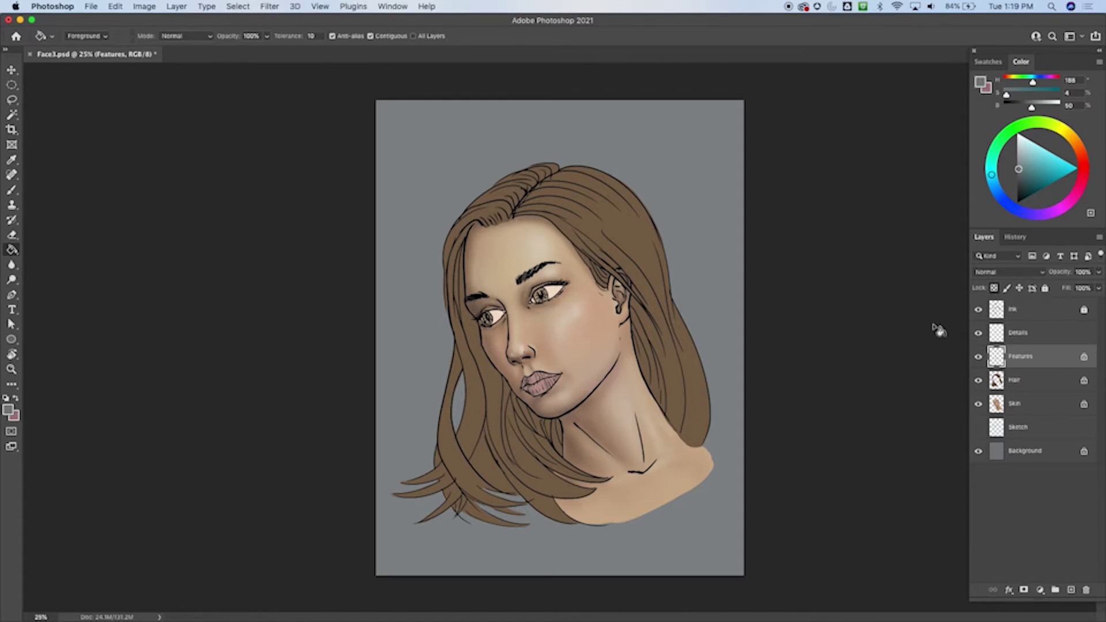
# Step: Sample the lip pink, darken it to 31% saturation and 54% brightness, and try brushing it along the lower lip
pyautogui.press('super+plus')
pyautogui.press('super+plus')
pyautogui.press('super+plus')
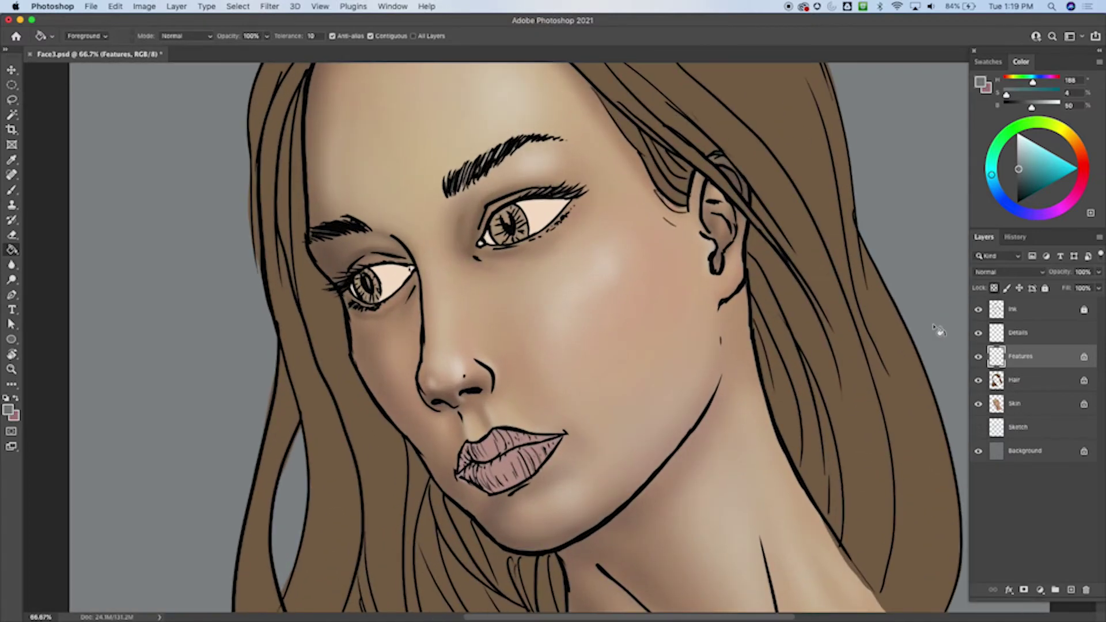
pyautogui.press('super+plus')
pyautogui.scroll(-5, 587, 279)
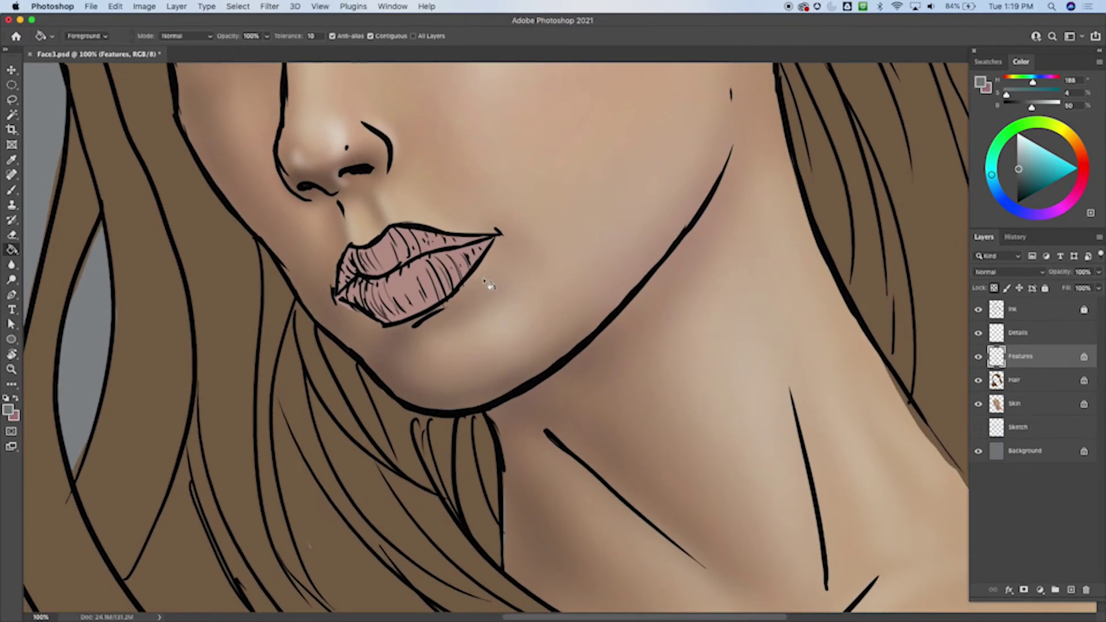
pyautogui.press('b')
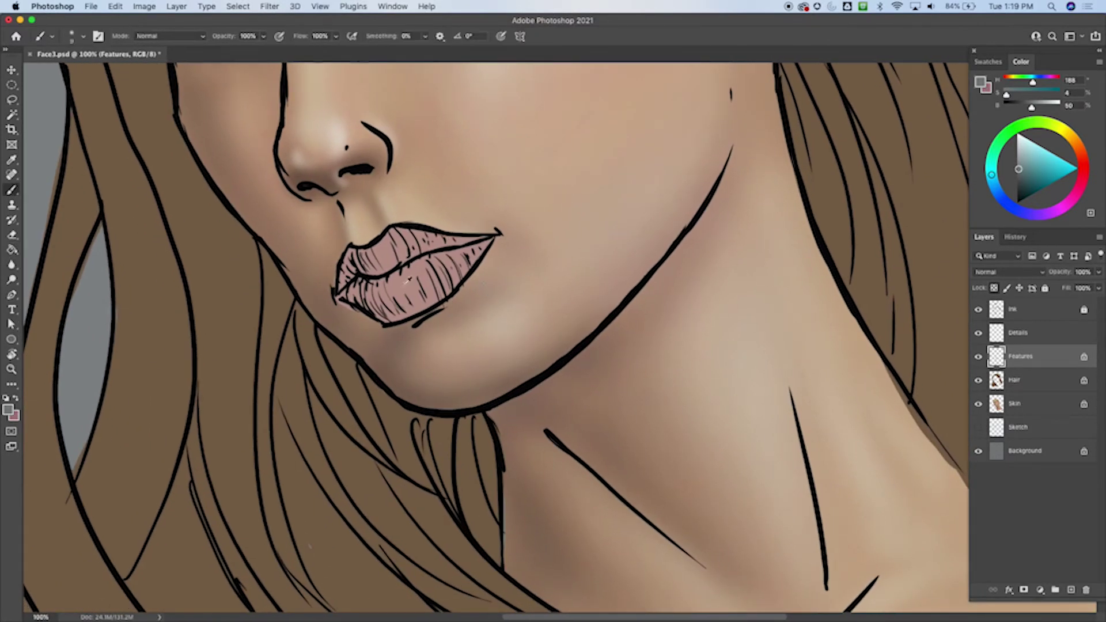
pyautogui.keyDown('alt'); pyautogui.click(414, 275); pyautogui.keyUp('alt')
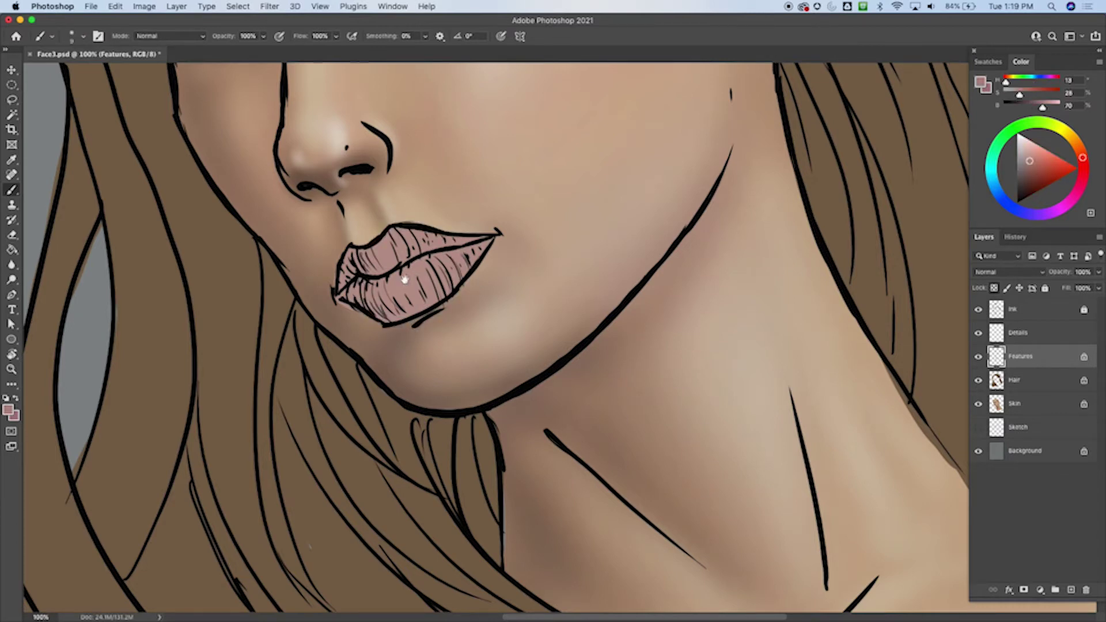
pyautogui.moveTo(548, 264); pyautogui.dragTo(603, 452)
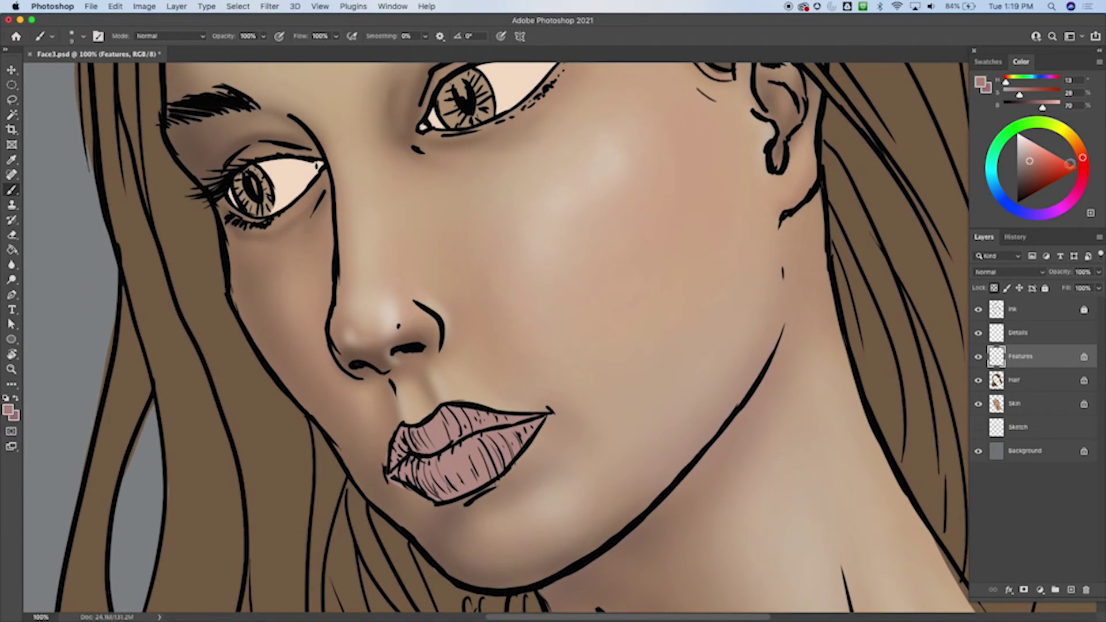
pyautogui.moveTo(1031, 163); pyautogui.dragTo(1027, 171)
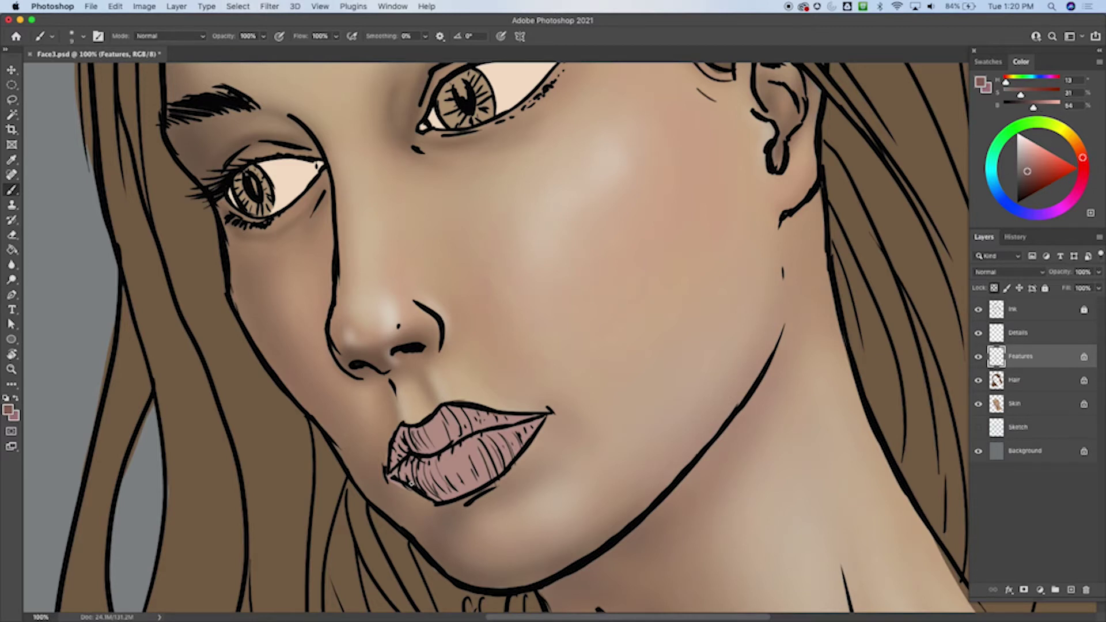
pyautogui.moveTo(442, 490); pyautogui.dragTo(496, 473)
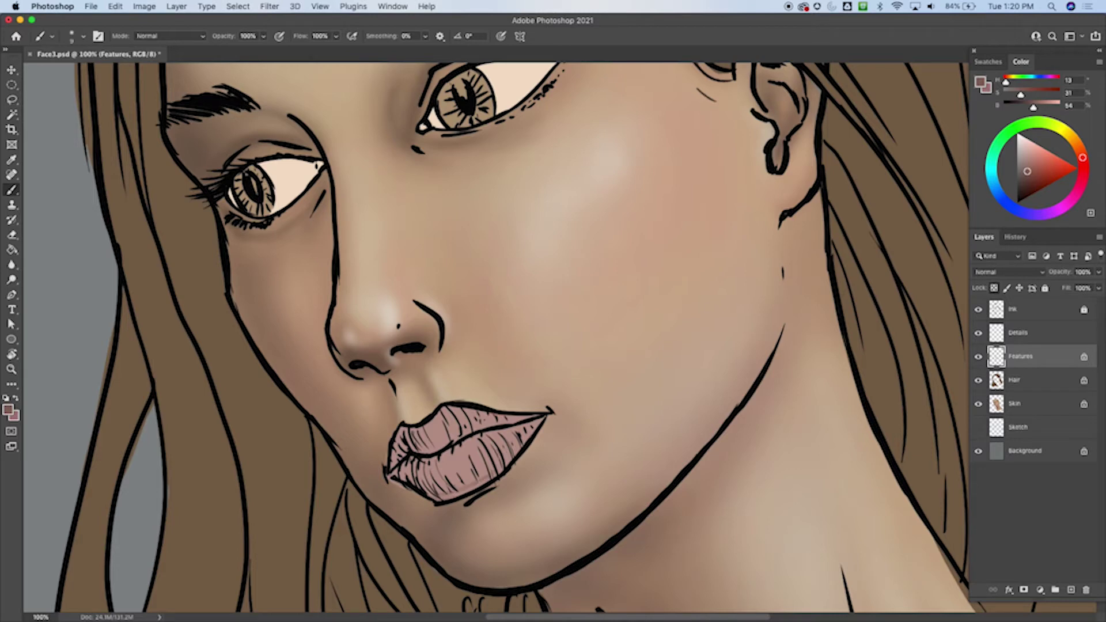
# Step: Switch the brush to a soft round pressure preset from the General Brushes set
pyautogui.rightClick(474, 429)
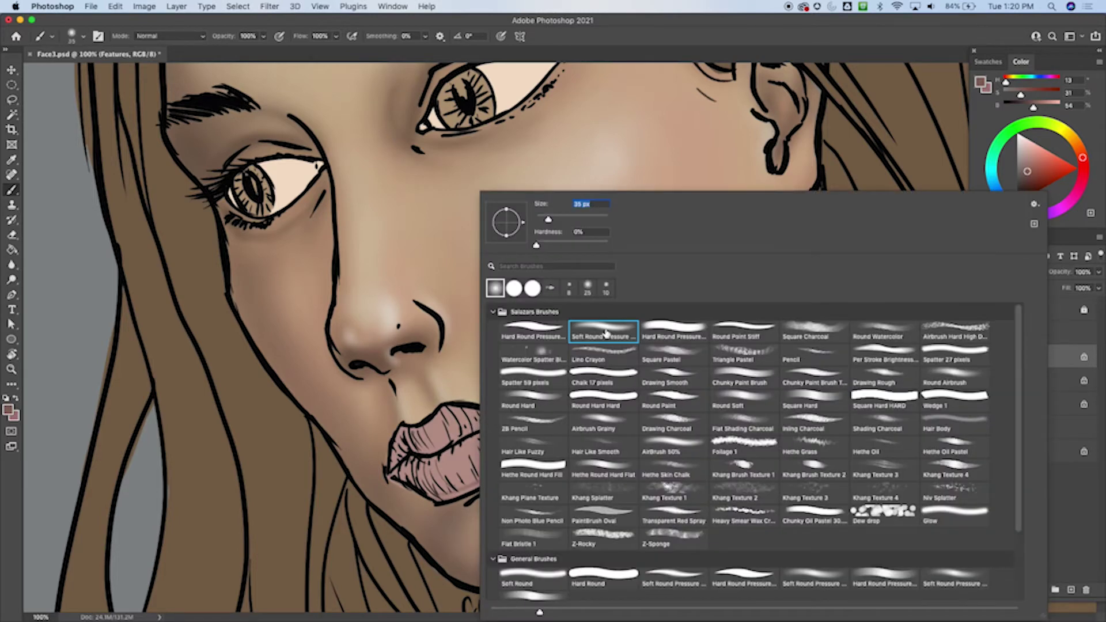
pyautogui.doubleClick(606, 330)
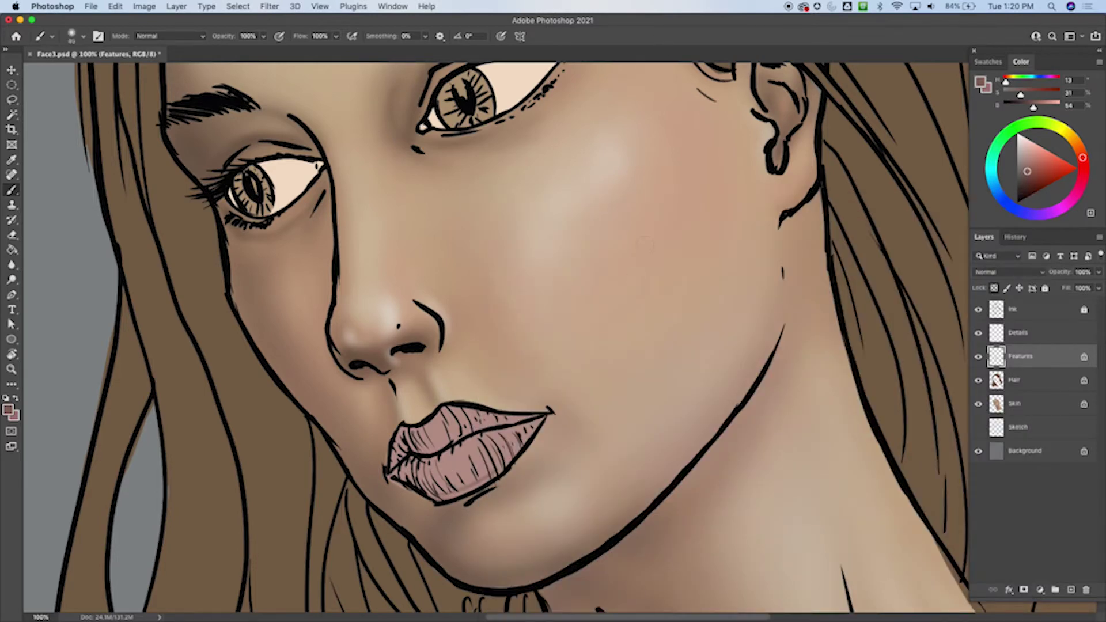
pyautogui.rightClick(644, 238)
pyautogui.click(550, 312)
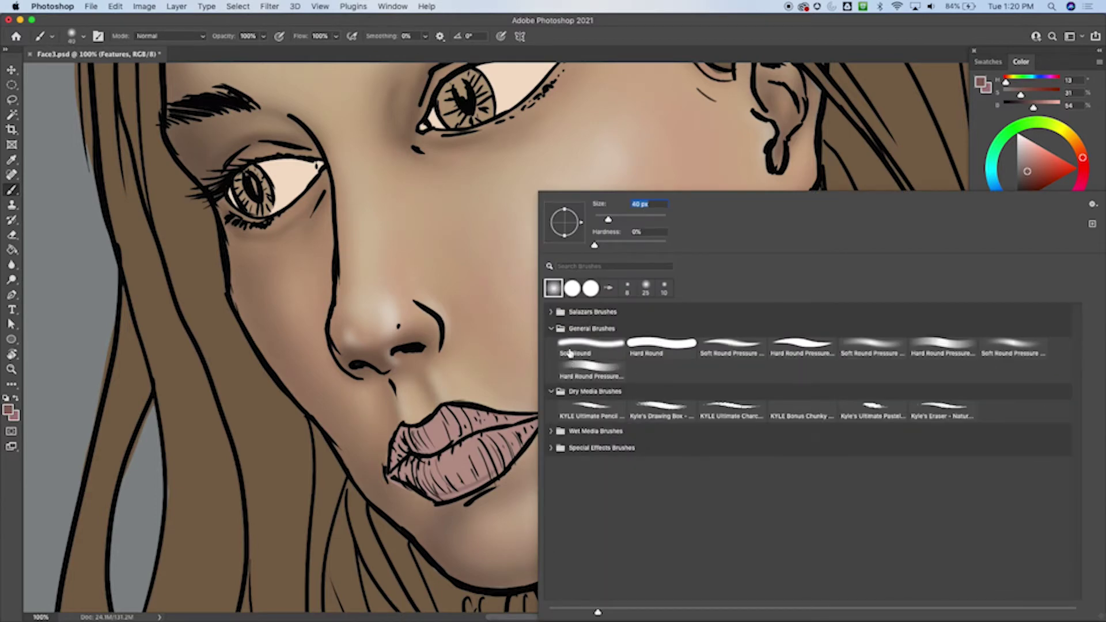
pyautogui.click(863, 351)
pyautogui.click(712, 20)
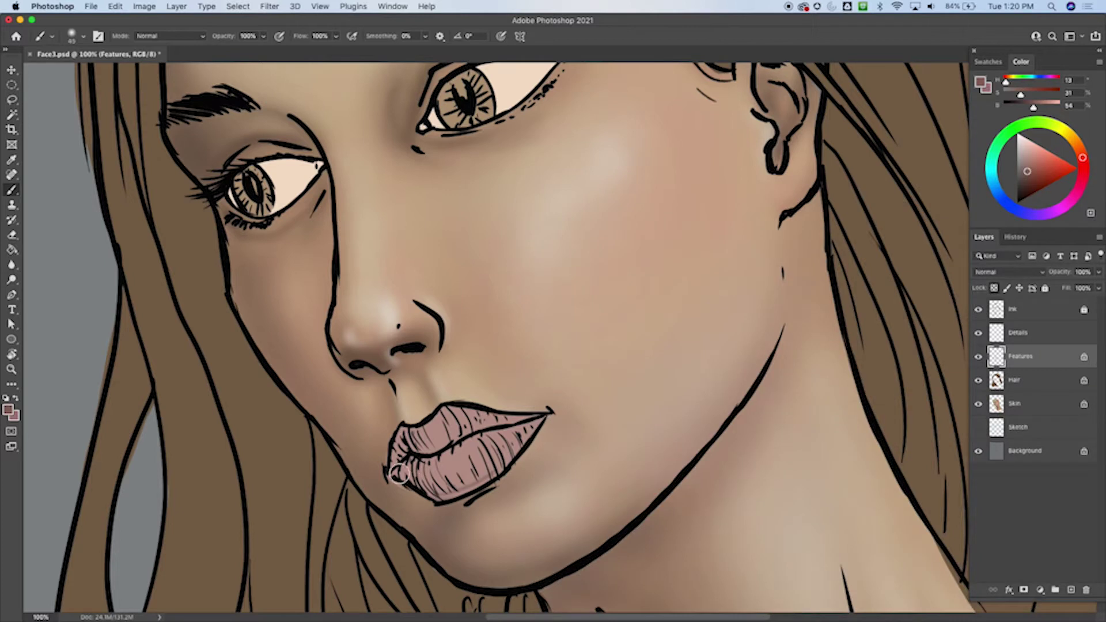
# Step: Try shading the lower edge of the bottom lip with a smaller soft brush
pyautogui.press('[')
pyautogui.moveTo(456, 493); pyautogui.dragTo(525, 441)
pyautogui.moveTo(448, 496); pyautogui.dragTo(544, 417)
# Step: Sample the lip pink, shift it to a deeper red with hue 8 and 67% brightness, and fill the lips with it
pyautogui.press('g')
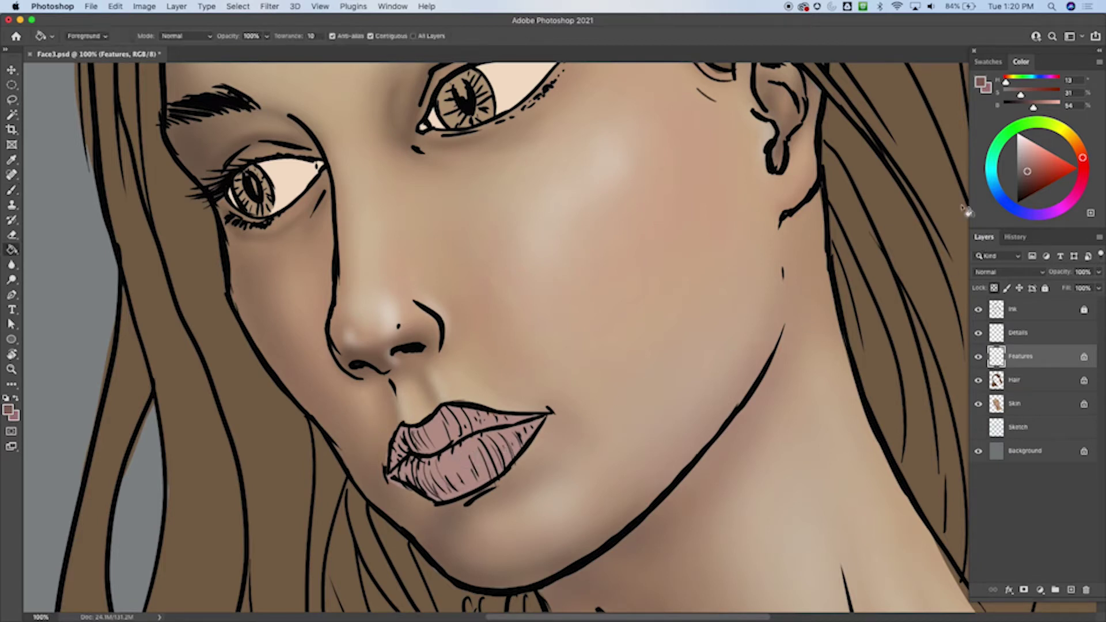
pyautogui.keyDown('alt'); pyautogui.click(459, 454); pyautogui.keyUp('alt')
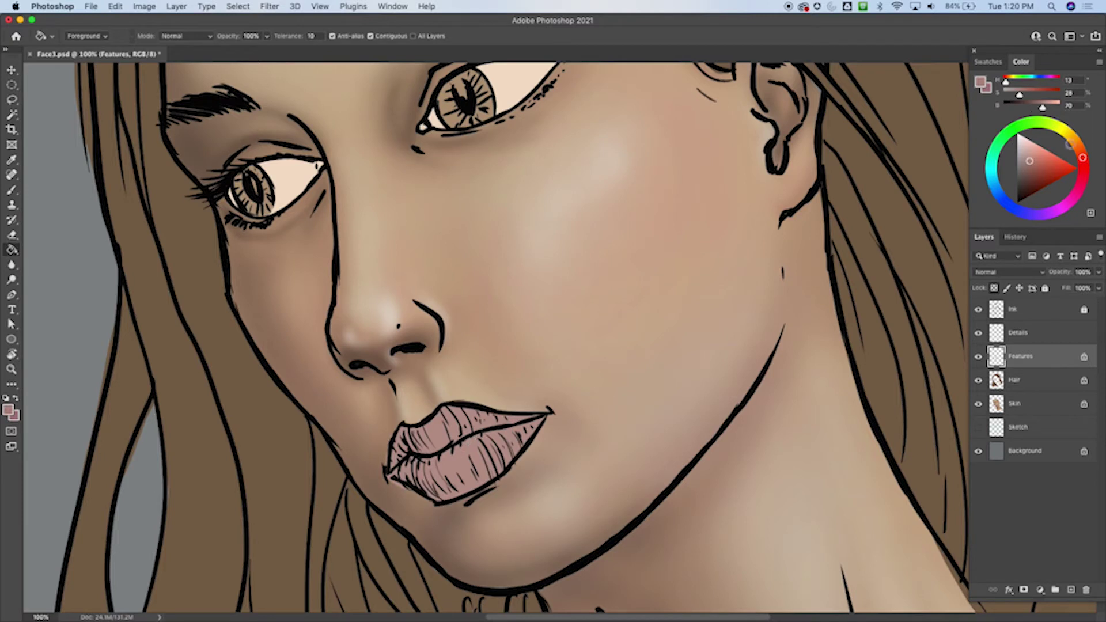
pyautogui.click(1083, 159)
pyautogui.click(1033, 161)
pyautogui.moveTo(1021, 93); pyautogui.dragTo(1025, 96)
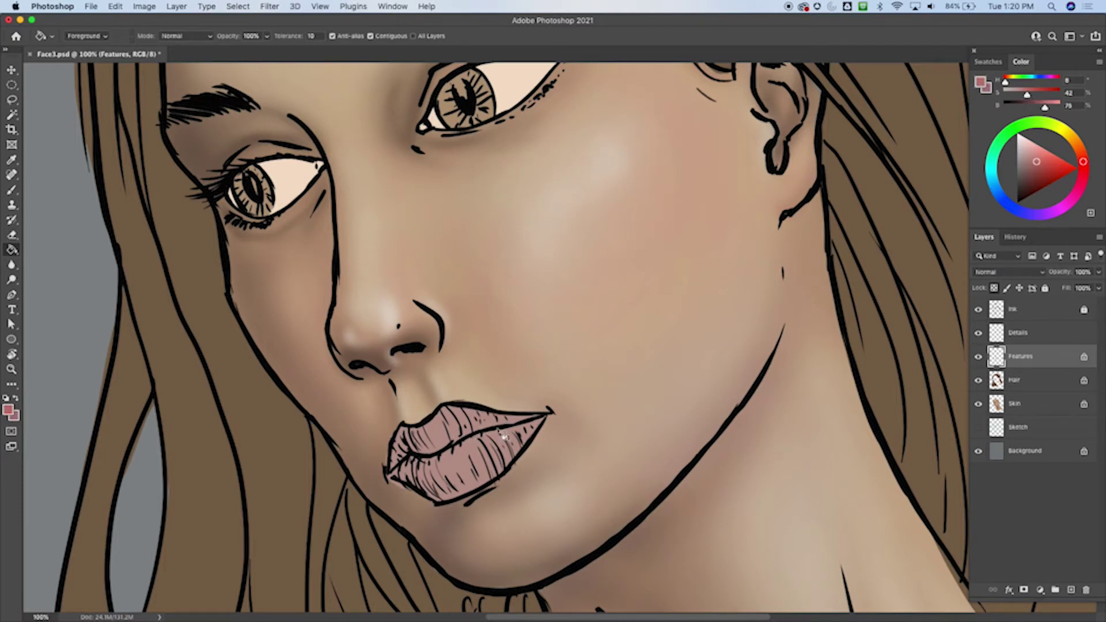
pyautogui.click(500, 440)
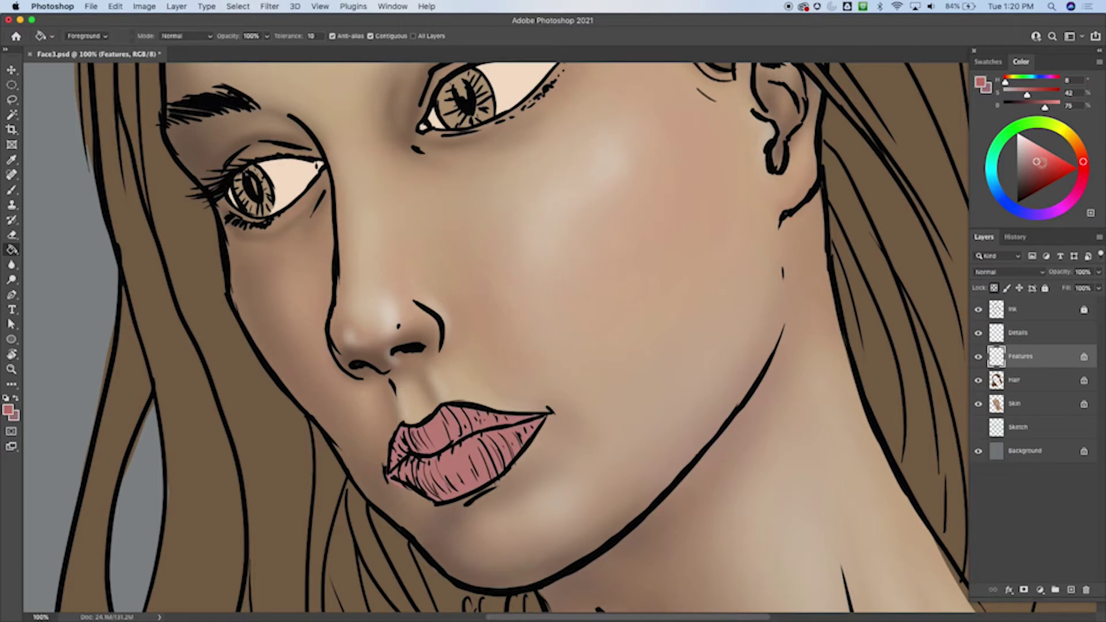
pyautogui.moveTo(1037, 162); pyautogui.dragTo(1035, 166)
pyautogui.click(469, 470)
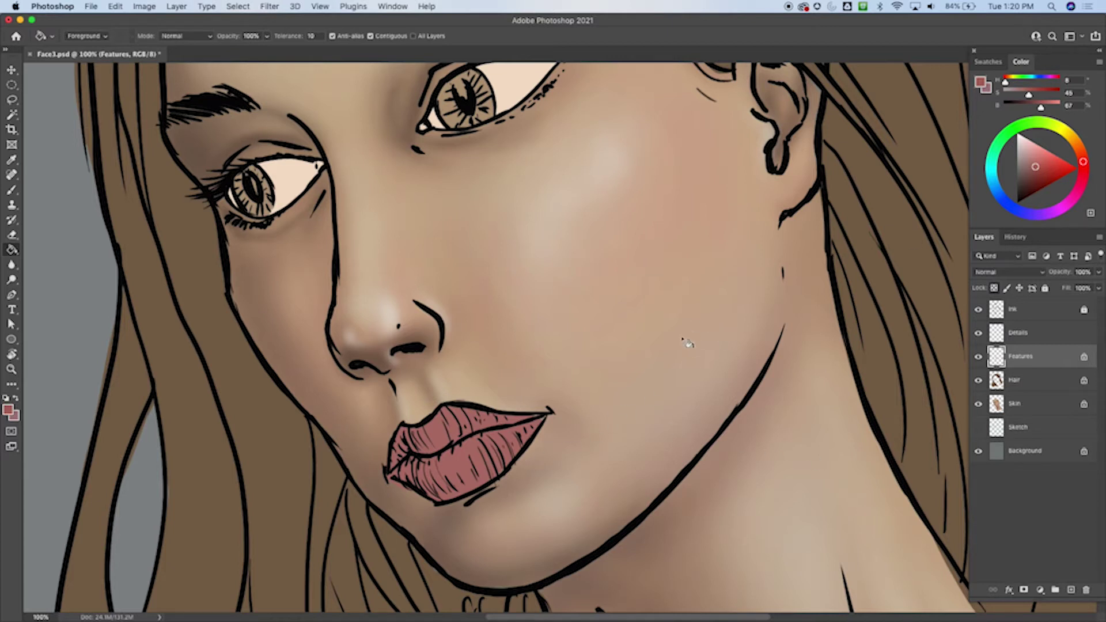
# Step: Try shading the lower lip with a darker red at 40% saturation and 54% brightness
pyautogui.press('b')
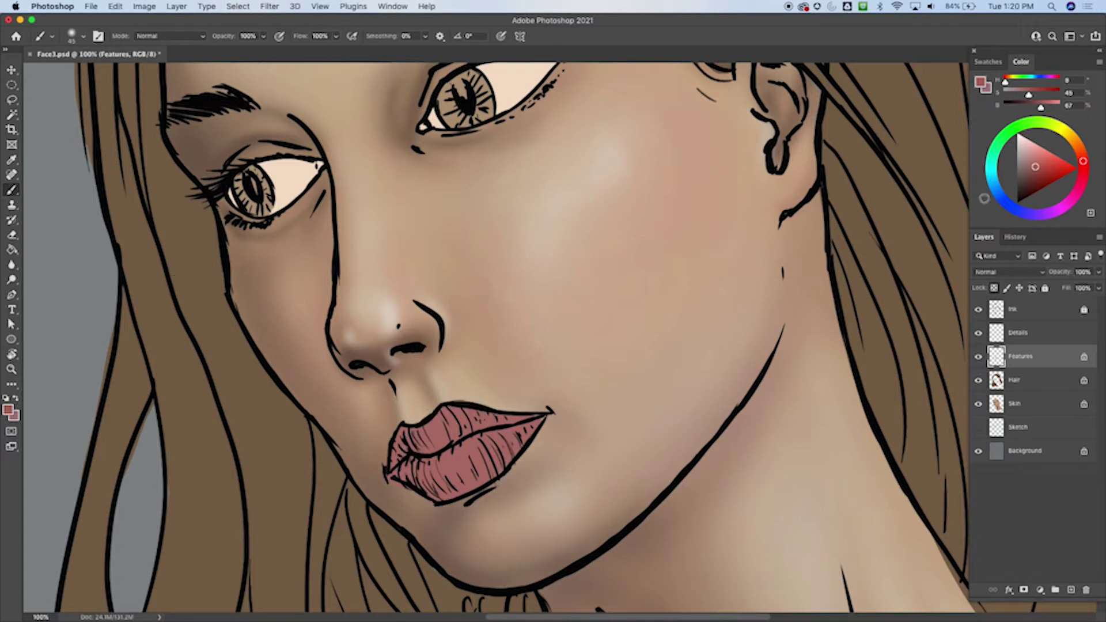
pyautogui.moveTo(1035, 167); pyautogui.dragTo(1030, 173)
pyautogui.moveTo(413, 484)
pyautogui.mouseDown()
pyautogui.moveTo(518, 457)
pyautogui.moveTo(447, 498)
pyautogui.moveTo(537, 427)
pyautogui.moveTo(469, 479)
pyautogui.mouseUp()
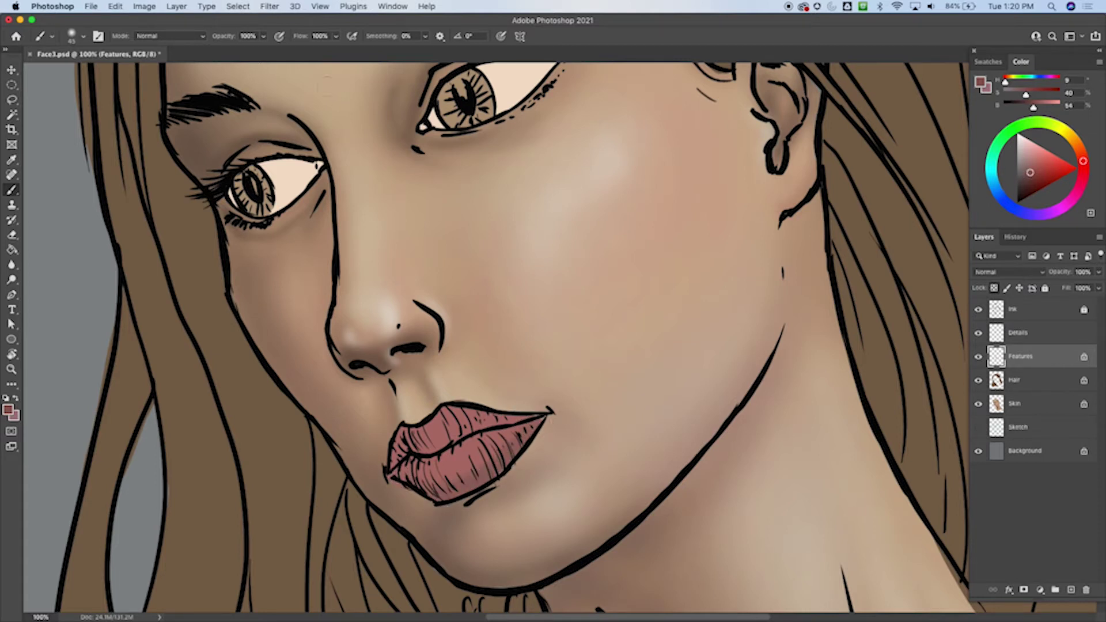
# Step: Try shading the lips at 50% opacity with a red of 74% saturation and 62% brightness, and cover it with the sampled base red
pyautogui.moveTo(1029, 173)
pyautogui.mouseDown()
pyautogui.moveTo(1026, 182)
pyautogui.moveTo(1041, 176)
pyautogui.mouseUp()
pyautogui.moveTo(1042, 94); pyautogui.dragTo(1039, 107)
pyautogui.moveTo(531, 429)
pyautogui.mouseDown()
pyautogui.moveTo(488, 489)
pyautogui.moveTo(517, 457)
pyautogui.moveTo(426, 493)
pyautogui.moveTo(454, 490)
pyautogui.moveTo(382, 476)
pyautogui.mouseUp()
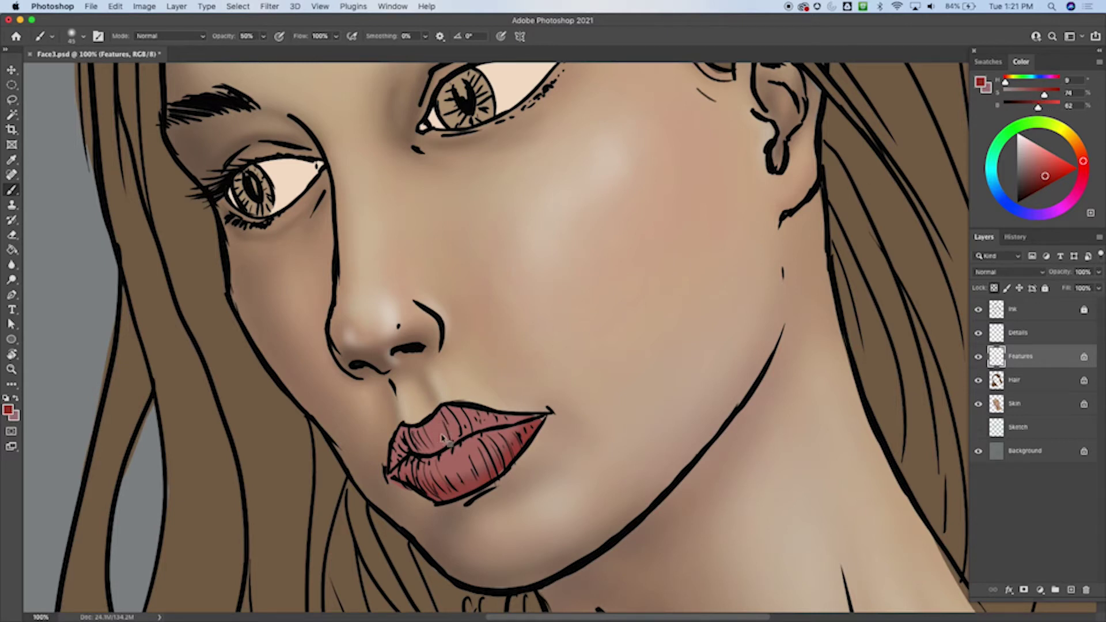
pyautogui.keyDown('alt'); pyautogui.click(458, 430); pyautogui.keyUp('alt')
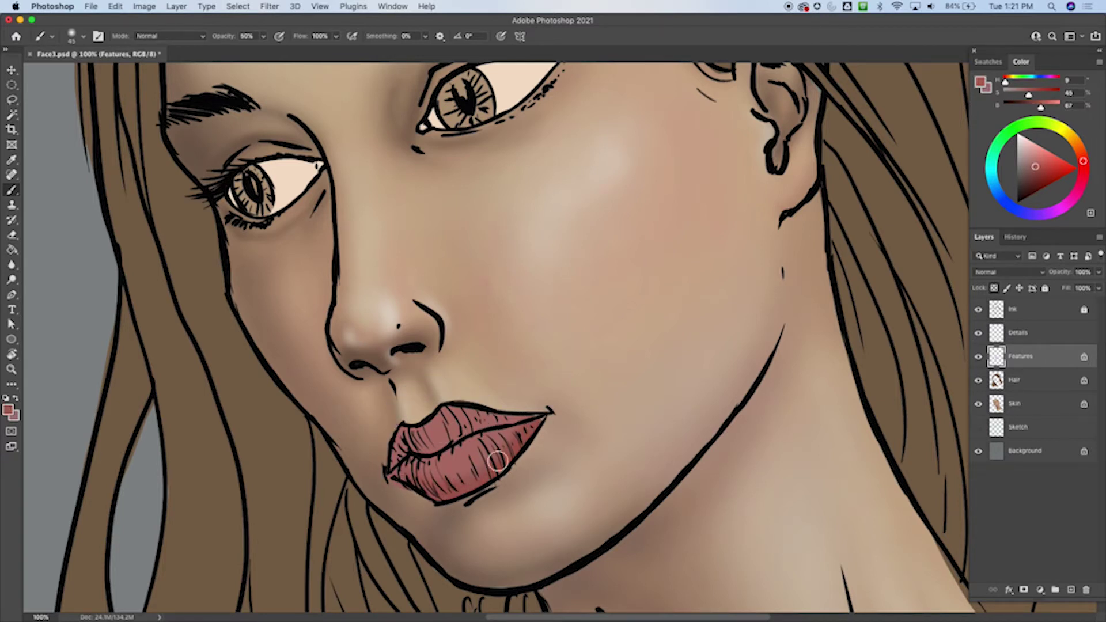
pyautogui.moveTo(504, 467)
pyautogui.mouseDown()
pyautogui.moveTo(460, 496)
pyautogui.moveTo(401, 489)
pyautogui.moveTo(536, 433)
pyautogui.mouseUp()
# Step: Shade the upper and lower lips with a deep red at 76% saturation and 59% brightness
pyautogui.click(1041, 94)
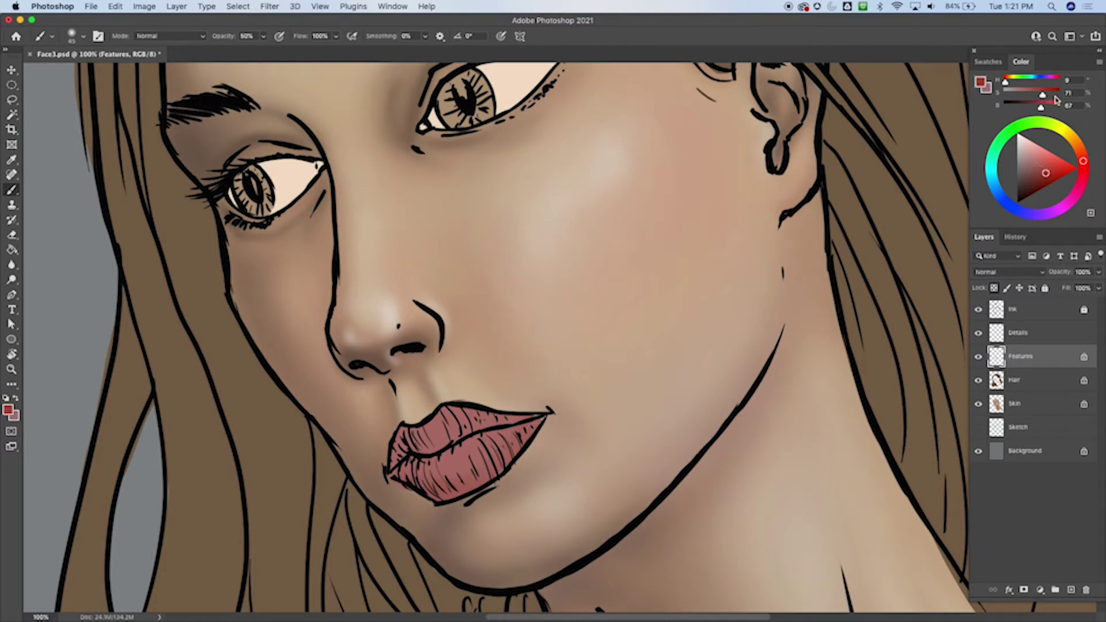
pyautogui.moveTo(1044, 110); pyautogui.dragTo(1045, 96)
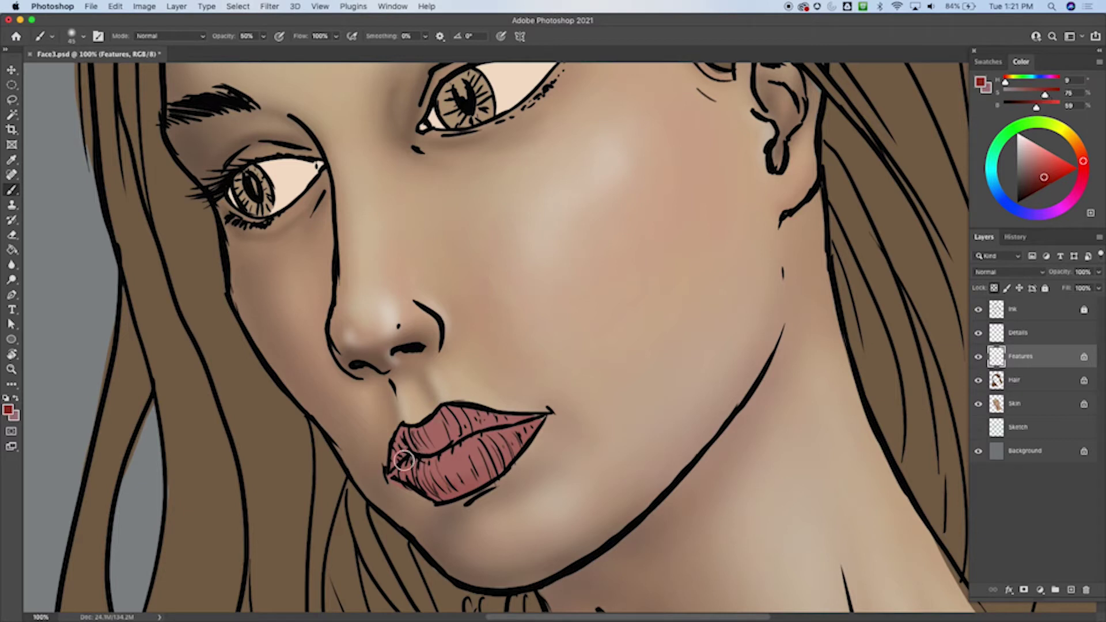
pyautogui.moveTo(417, 451)
pyautogui.mouseDown()
pyautogui.moveTo(542, 409)
pyautogui.moveTo(458, 430)
pyautogui.moveTo(390, 473)
pyautogui.moveTo(478, 488)
pyautogui.moveTo(444, 499)
pyautogui.moveTo(540, 420)
pyautogui.moveTo(490, 463)
pyautogui.moveTo(484, 482)
pyautogui.moveTo(420, 495)
pyautogui.moveTo(537, 424)
pyautogui.moveTo(458, 488)
pyautogui.moveTo(488, 465)
pyautogui.moveTo(394, 480)
pyautogui.moveTo(460, 476)
pyautogui.moveTo(520, 434)
pyautogui.moveTo(399, 499)
pyautogui.moveTo(399, 481)
pyautogui.moveTo(514, 426)
pyautogui.moveTo(402, 463)
pyautogui.mouseUp()
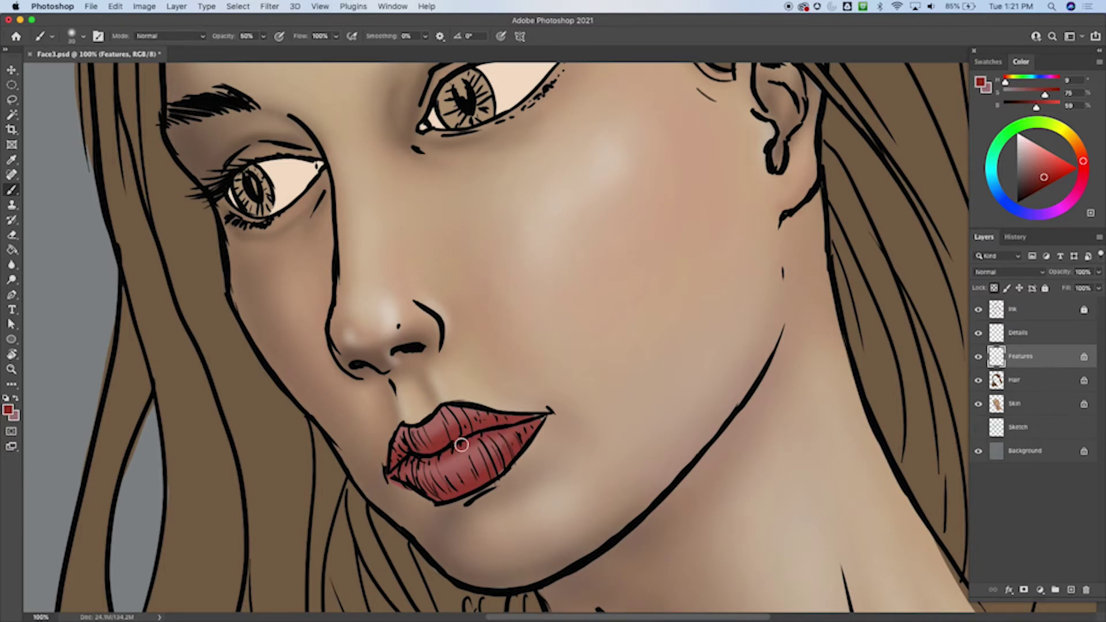
pyautogui.moveTo(530, 423)
pyautogui.mouseDown()
pyautogui.moveTo(473, 489)
pyautogui.moveTo(441, 499)
pyautogui.moveTo(397, 486)
pyautogui.moveTo(467, 434)
pyautogui.moveTo(530, 420)
pyautogui.moveTo(395, 459)
pyautogui.moveTo(387, 476)
pyautogui.moveTo(410, 454)
pyautogui.moveTo(486, 427)
pyautogui.moveTo(515, 448)
pyautogui.moveTo(525, 435)
pyautogui.moveTo(501, 426)
pyautogui.moveTo(537, 422)
pyautogui.moveTo(434, 453)
pyautogui.moveTo(460, 474)
pyautogui.moveTo(463, 495)
pyautogui.moveTo(407, 459)
pyautogui.mouseUp()
# Step: Darken the area where the lips meet using a smaller brush and a dark red at 59% saturation and 40% brightness
pyautogui.moveTo(1043, 176); pyautogui.dragTo(1031, 182)
pyautogui.press('[')
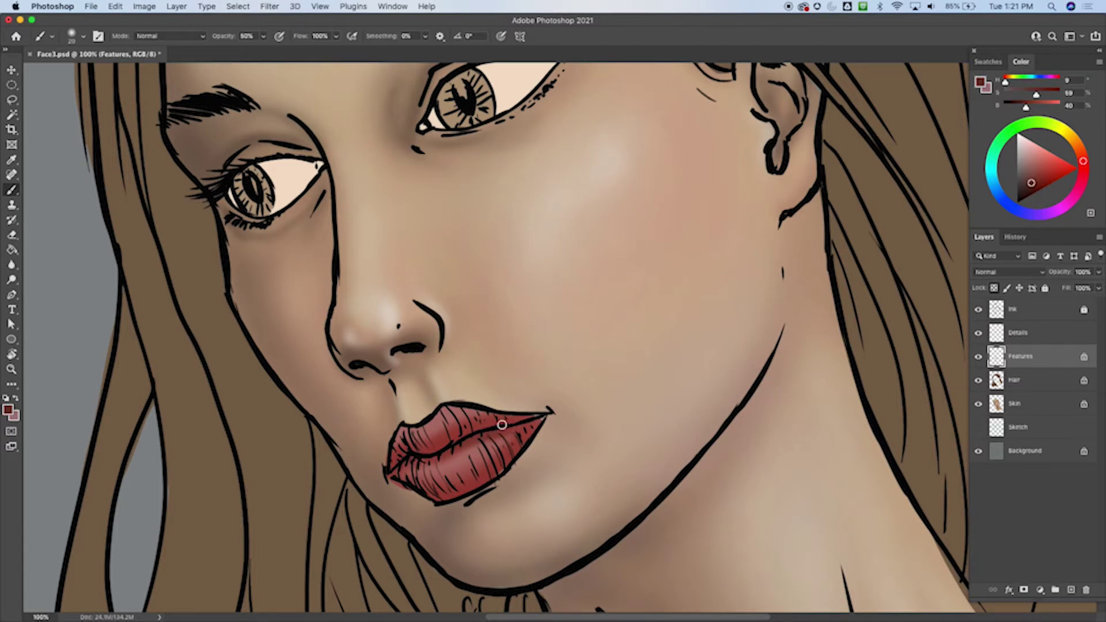
pyautogui.press('super+z')
pyautogui.moveTo(519, 426)
pyautogui.mouseDown()
pyautogui.moveTo(388, 465)
pyautogui.moveTo(497, 430)
pyautogui.mouseUp()
pyautogui.keyDown('alt'); pyautogui.click(512, 396); pyautogui.keyUp('alt')
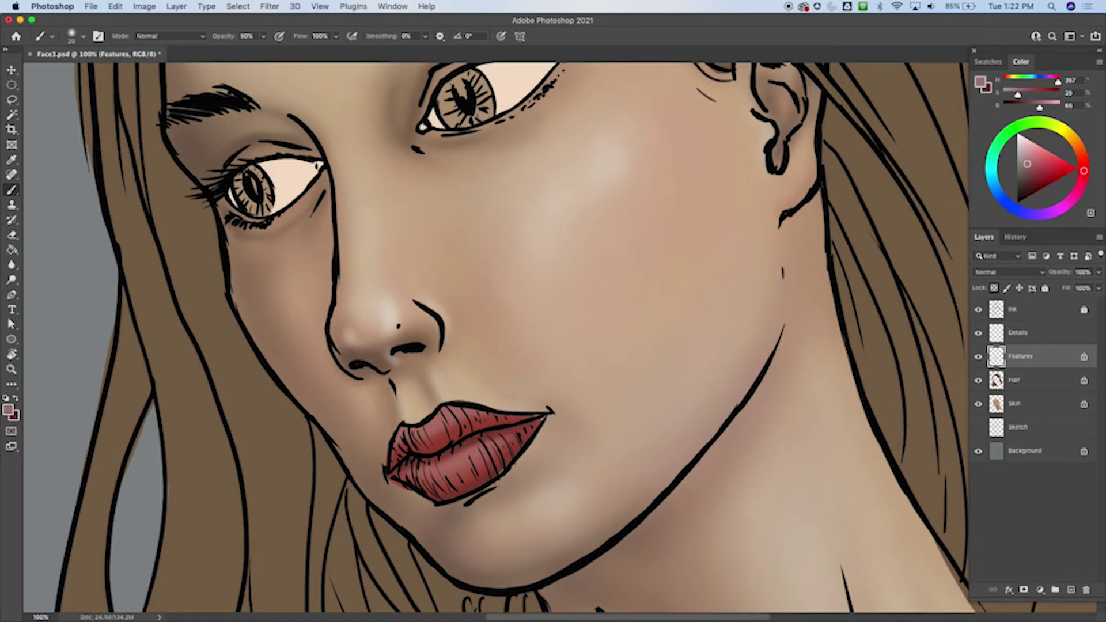
pyautogui.press('x')
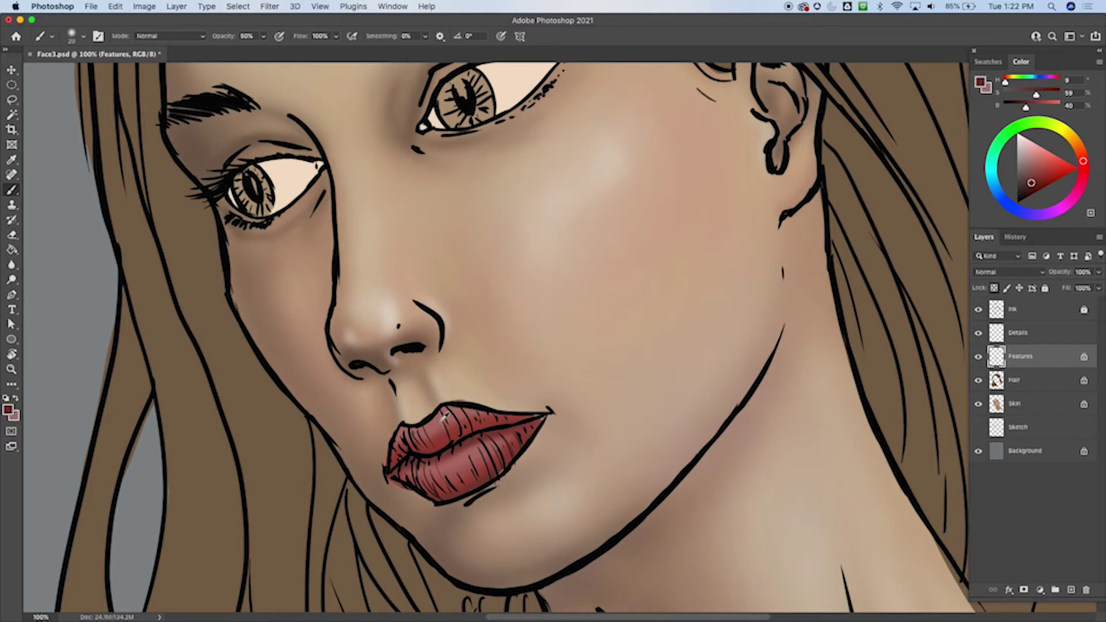
# Step: Paint soft highlights on the lips with a pale pink of 19% saturation and 79% brightness based on the sampled lip red
pyautogui.keyDown('alt'); pyautogui.click(444, 419); pyautogui.keyUp('alt')
pyautogui.moveTo(1035, 167); pyautogui.dragTo(1026, 154)
pyautogui.moveTo(477, 453)
pyautogui.mouseDown()
pyautogui.moveTo(445, 473)
pyautogui.moveTo(404, 468)
pyautogui.moveTo(452, 460)
pyautogui.moveTo(406, 460)
pyautogui.moveTo(481, 438)
pyautogui.moveTo(419, 474)
pyautogui.mouseUp()
pyautogui.moveTo(508, 431)
pyautogui.mouseDown()
pyautogui.moveTo(534, 419)
pyautogui.moveTo(500, 435)
pyautogui.moveTo(441, 423)
pyautogui.moveTo(406, 435)
pyautogui.moveTo(399, 463)
pyautogui.mouseUp()
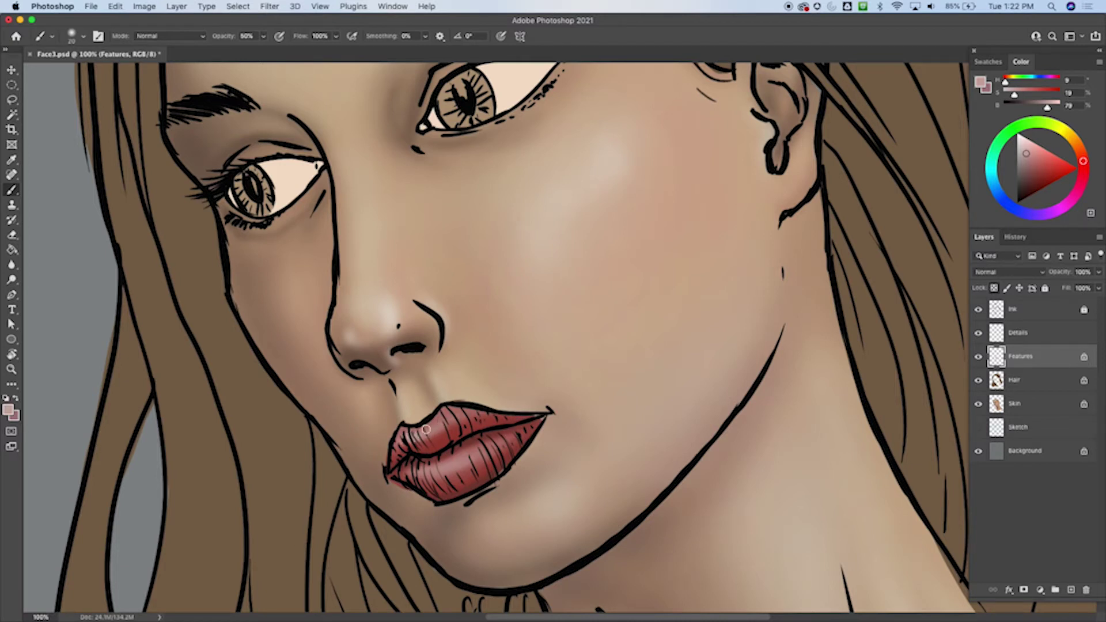
# Step: Shade the white of the nearer eye with a brown of 25% saturation and 62% brightness based on the sampled eye-white color
pyautogui.moveTo(417, 511); pyautogui.dragTo(560, 372)
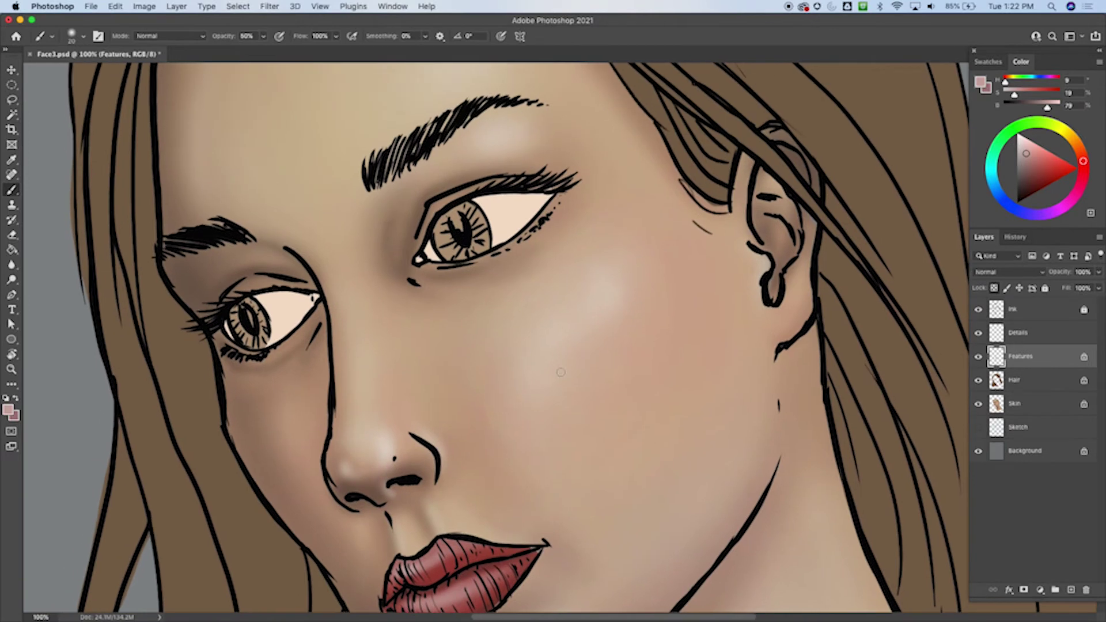
pyautogui.click(978, 356)
pyautogui.click(978, 356)
pyautogui.press('g')
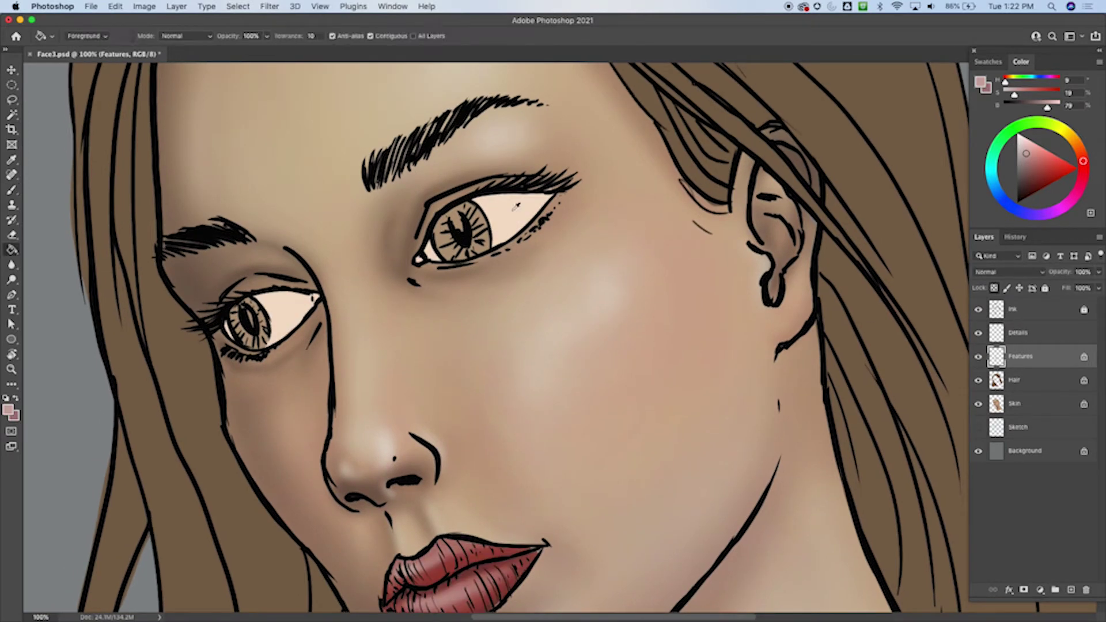
pyautogui.keyDown('alt'); pyautogui.click(516, 206); pyautogui.keyUp('alt')
pyautogui.press('b')
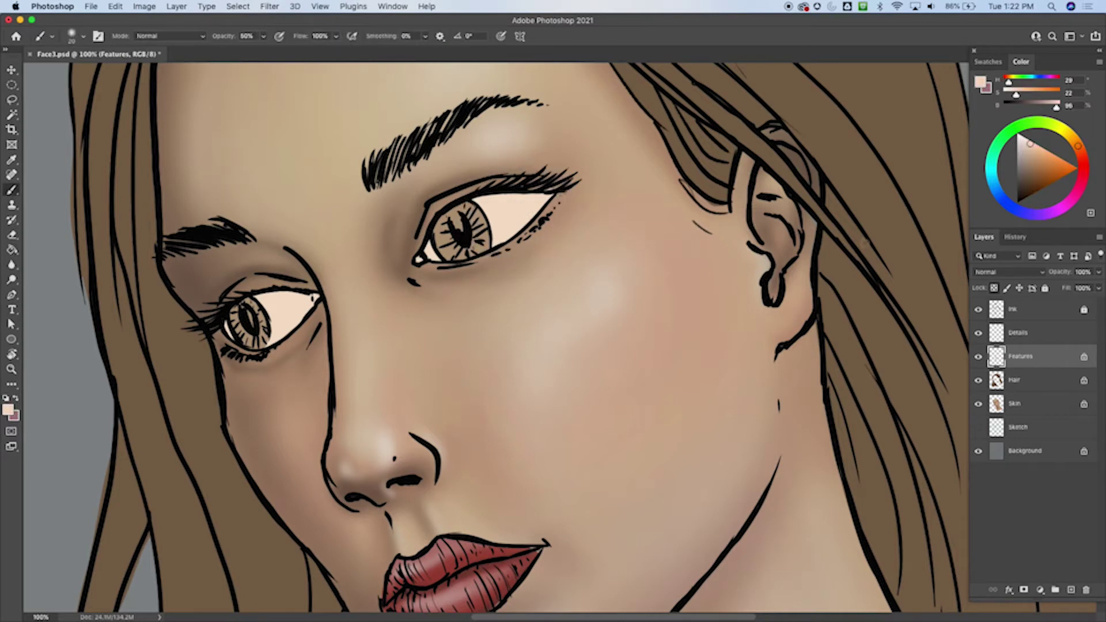
pyautogui.moveTo(1033, 145); pyautogui.dragTo(1028, 155)
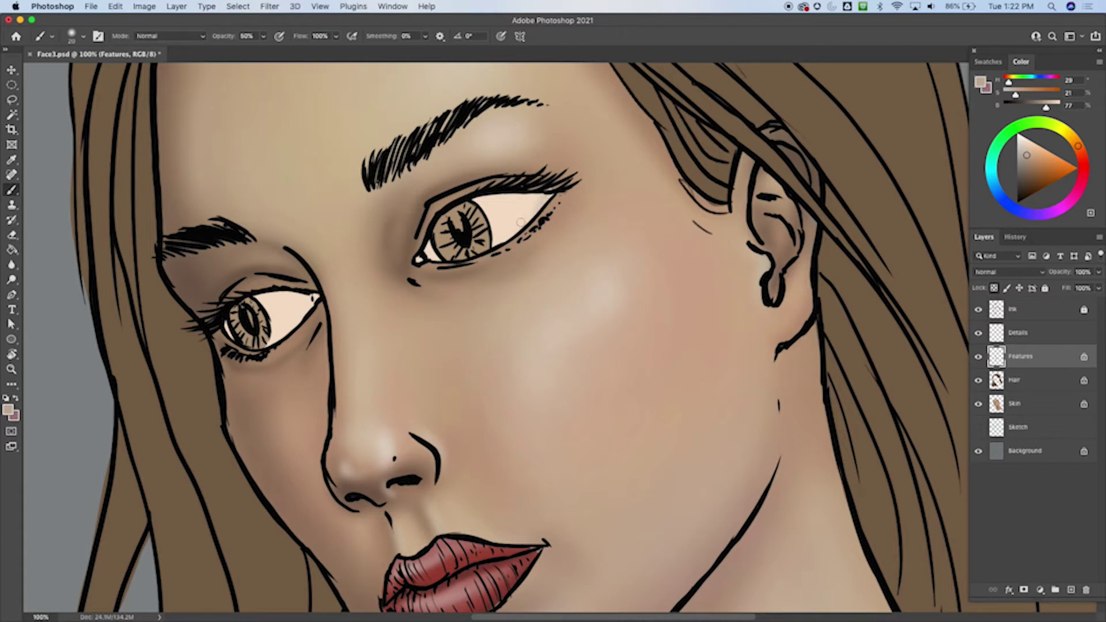
pyautogui.moveTo(1028, 154); pyautogui.dragTo(1026, 165)
pyautogui.press(']')
pyautogui.press(']')
pyautogui.press(']')
pyautogui.press(']')
pyautogui.moveTo(554, 193)
pyautogui.mouseDown()
pyautogui.moveTo(530, 226)
pyautogui.moveTo(542, 211)
pyautogui.moveTo(526, 215)
pyautogui.moveTo(529, 188)
pyautogui.moveTo(547, 213)
pyautogui.moveTo(556, 197)
pyautogui.moveTo(503, 231)
pyautogui.moveTo(481, 198)
pyautogui.moveTo(551, 196)
pyautogui.moveTo(448, 212)
pyautogui.moveTo(537, 190)
pyautogui.moveTo(460, 198)
pyautogui.mouseUp()
pyautogui.press('[')
pyautogui.press('[')
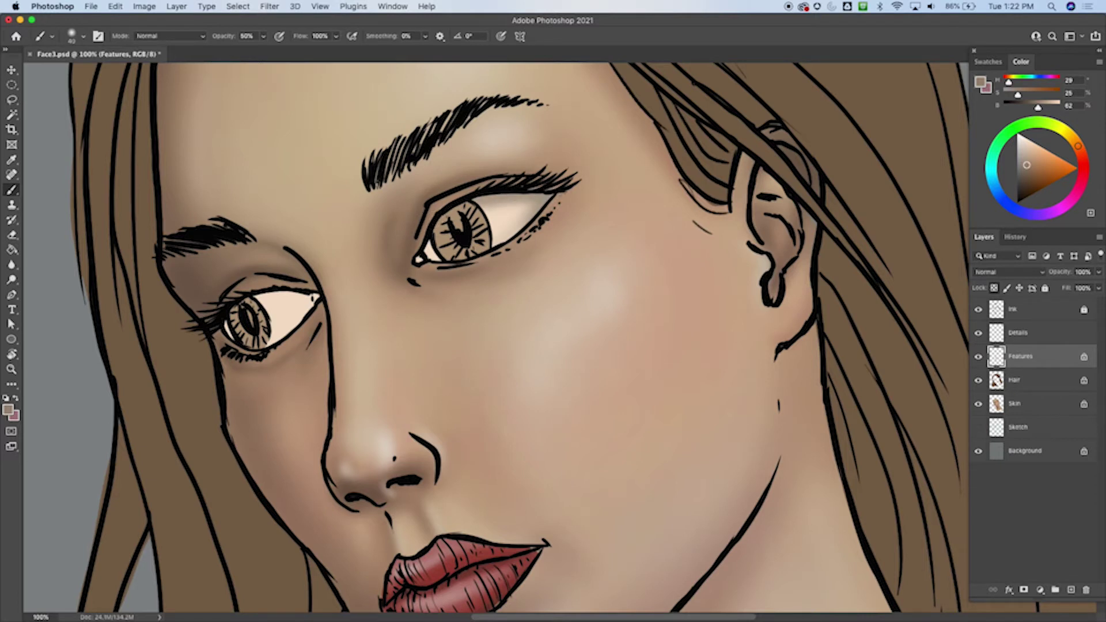
pyautogui.moveTo(485, 197); pyautogui.dragTo(465, 198)
pyautogui.moveTo(432, 232)
pyautogui.mouseDown()
pyautogui.moveTo(540, 185)
pyautogui.moveTo(454, 261)
pyautogui.moveTo(440, 259)
pyautogui.moveTo(471, 258)
pyautogui.moveTo(560, 194)
pyautogui.mouseUp()
# Step: Shade the white of the farther eye along its upper lid and inner corner with the same brown, varying the brush size
pyautogui.moveTo(313, 281)
pyautogui.mouseDown()
pyautogui.moveTo(253, 289)
pyautogui.moveTo(320, 297)
pyautogui.moveTo(294, 289)
pyautogui.moveTo(316, 300)
pyautogui.moveTo(305, 292)
pyautogui.moveTo(312, 305)
pyautogui.moveTo(271, 351)
pyautogui.mouseUp()
pyautogui.press(']')
pyautogui.moveTo(314, 299); pyautogui.dragTo(236, 303)
pyautogui.press('[')
pyautogui.press('[')
pyautogui.moveTo(304, 290)
pyautogui.mouseDown()
pyautogui.moveTo(231, 313)
pyautogui.moveTo(241, 303)
pyautogui.moveTo(219, 339)
pyautogui.moveTo(254, 356)
pyautogui.moveTo(226, 342)
pyautogui.moveTo(292, 335)
pyautogui.moveTo(240, 351)
pyautogui.moveTo(297, 329)
pyautogui.moveTo(286, 339)
pyautogui.moveTo(303, 322)
pyautogui.mouseUp()
pyautogui.press('[')
pyautogui.press('[')
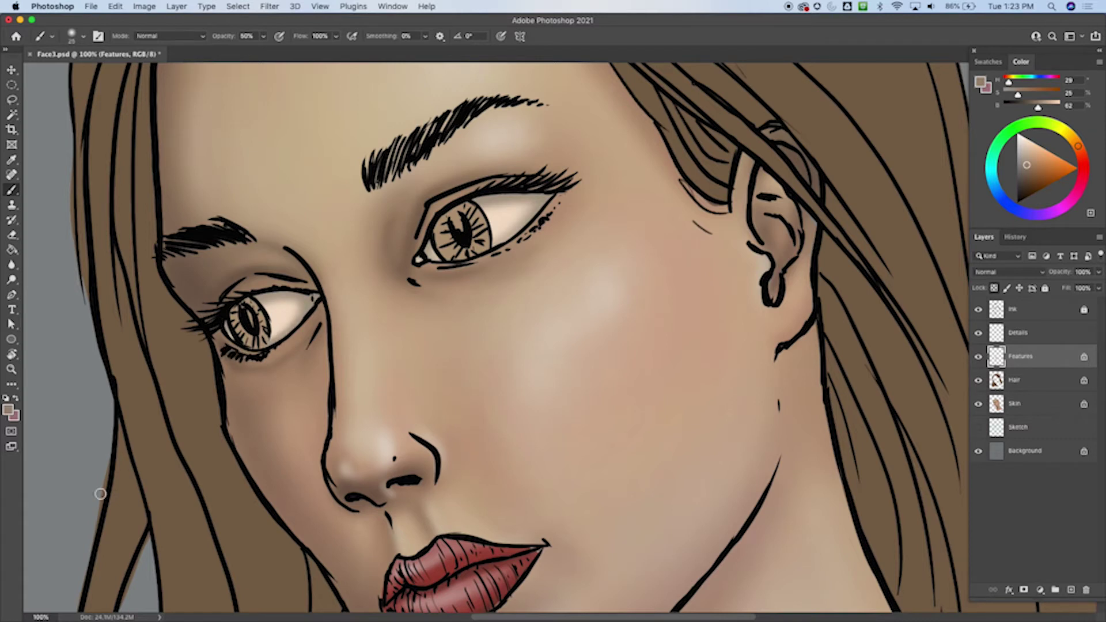
# Step: Brighten the centers of both eye whites with a near-white of 2% saturation and 100% brightness, using a larger brush
pyautogui.keyDown('alt'); pyautogui.click(506, 207); pyautogui.keyUp('alt')
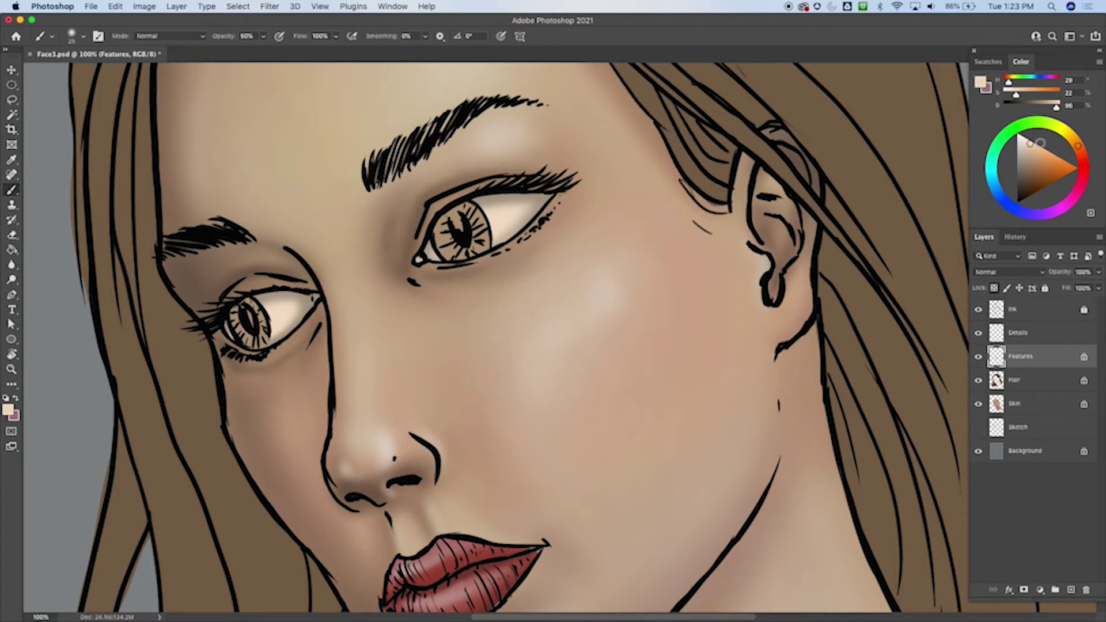
pyautogui.moveTo(1031, 147)
pyautogui.mouseDown()
pyautogui.moveTo(1042, 137)
pyautogui.moveTo(1019, 133)
pyautogui.mouseUp()
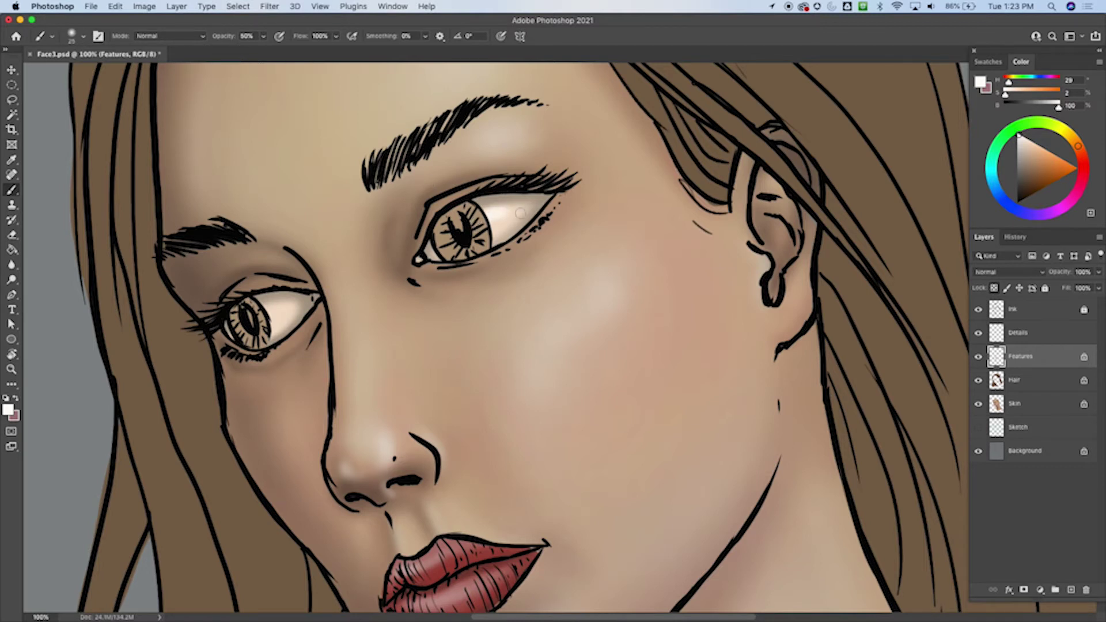
pyautogui.press(']')
pyautogui.press(']')
pyautogui.press(']')
pyautogui.press(']')
pyautogui.press(']')
pyautogui.moveTo(505, 218); pyautogui.dragTo(496, 214)
pyautogui.press('[')
pyautogui.press('[')
pyautogui.moveTo(276, 314); pyautogui.dragTo(260, 322)
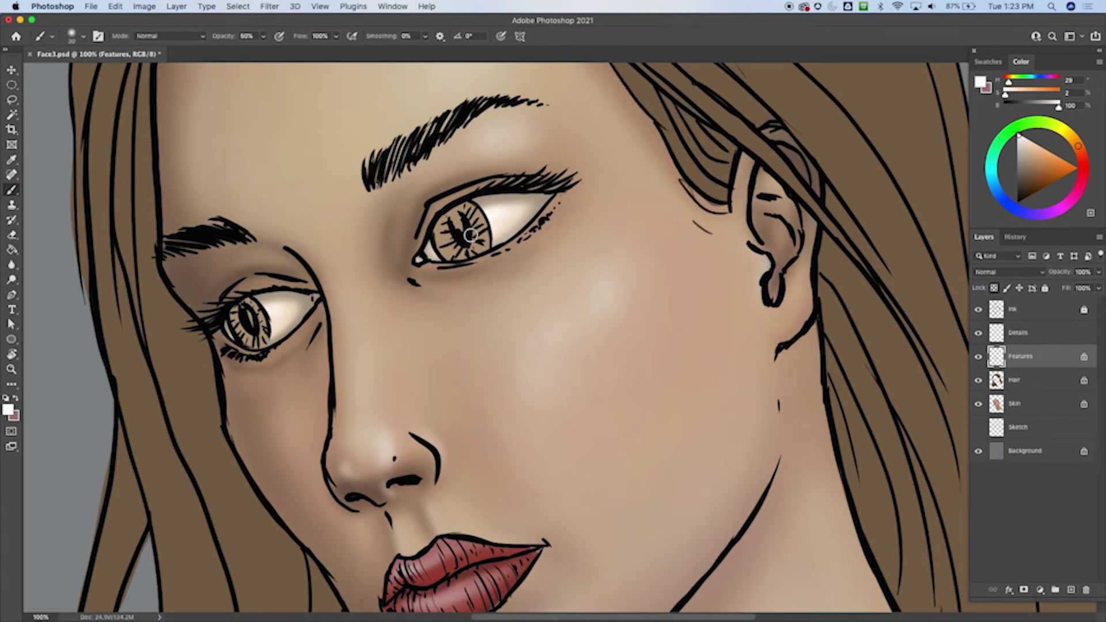
# Step: Examine the shaded eyes from a distance and up close, comparing the portrait with the Features layer hidden and shown
pyautogui.press('super+minus')
pyautogui.press('super+minus')
pyautogui.press('super+minus')
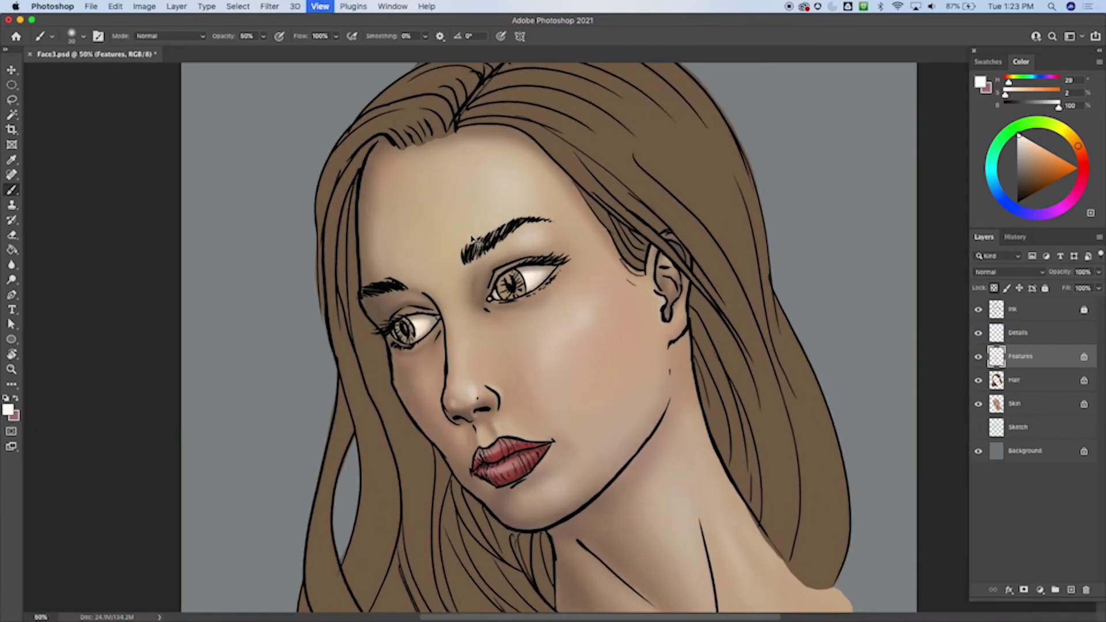
pyautogui.press('super+plus')
pyautogui.press('super+plus')
pyautogui.press('super+plus')
pyautogui.press('super+plus')
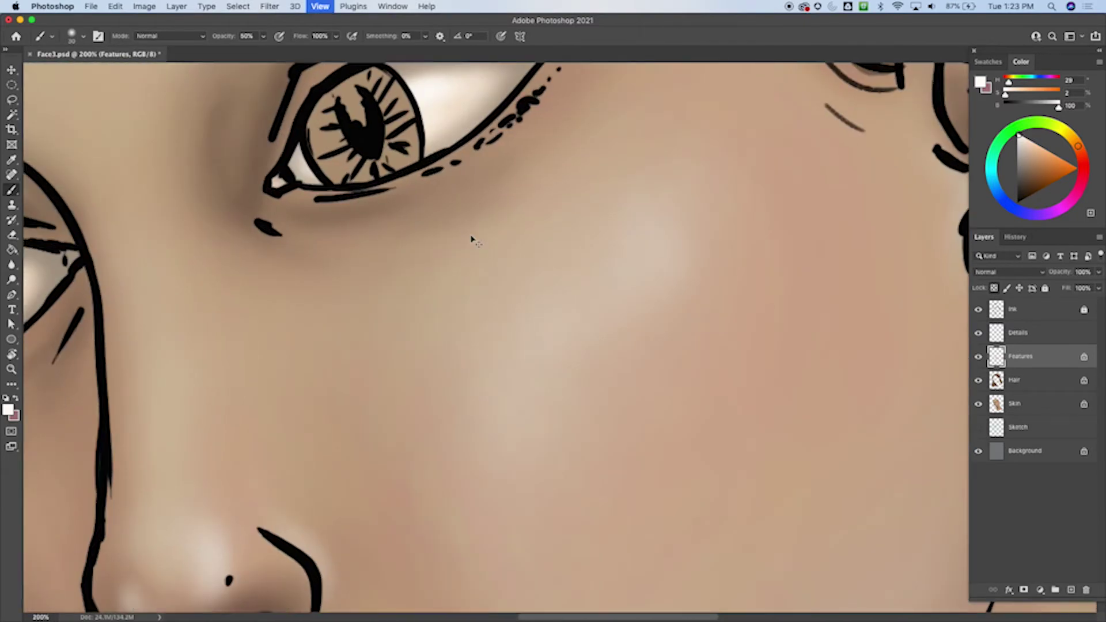
pyautogui.press('super+minus')
pyautogui.moveTo(477, 364)
pyautogui.mouseDown()
pyautogui.moveTo(636, 388)
pyautogui.moveTo(573, 366)
pyautogui.mouseUp()
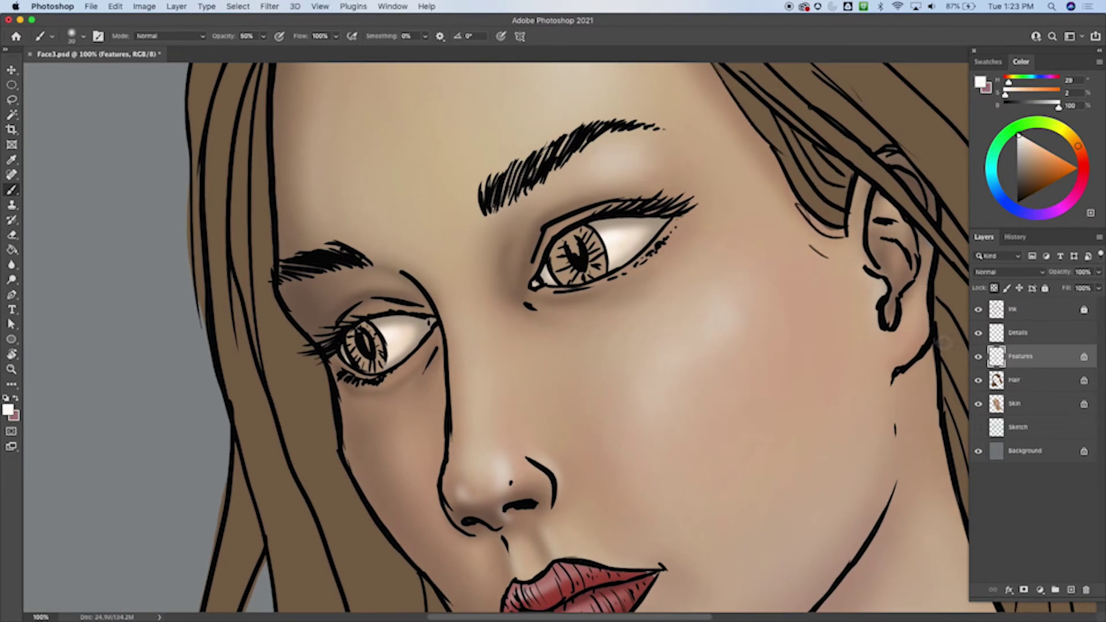
pyautogui.click(978, 357)
pyautogui.click(978, 356)
# Step: Paint the inner eye corners with a small Hard Round brush in the sampled lip red of 41% saturation and 69% brightness
pyautogui.moveTo(605, 533); pyautogui.dragTo(558, 400)
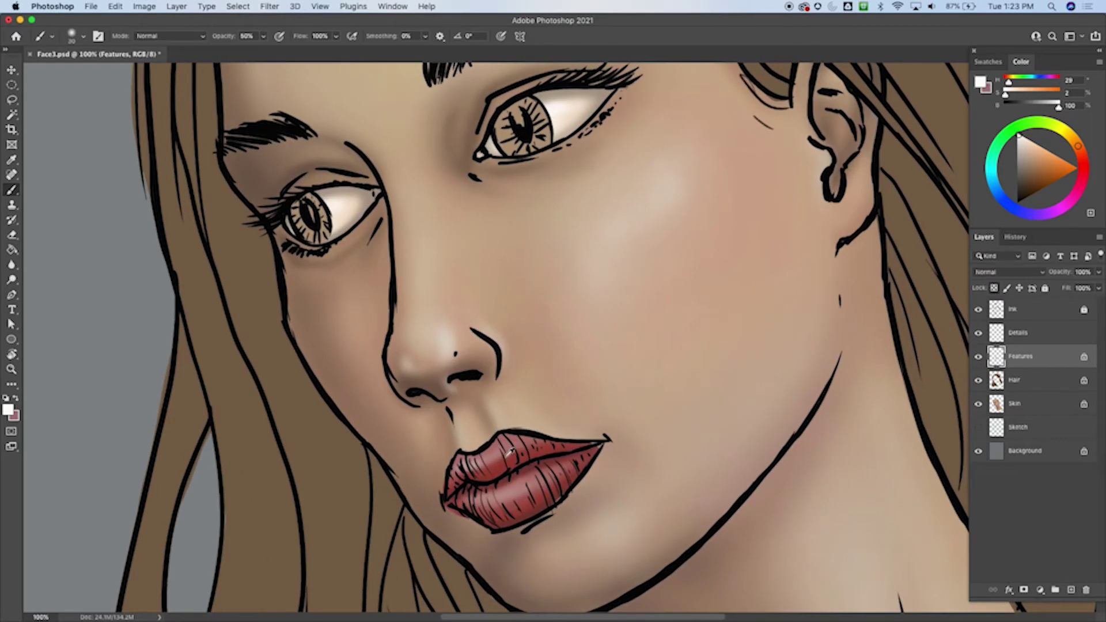
pyautogui.keyDown('alt'); pyautogui.click(502, 439); pyautogui.keyUp('alt')
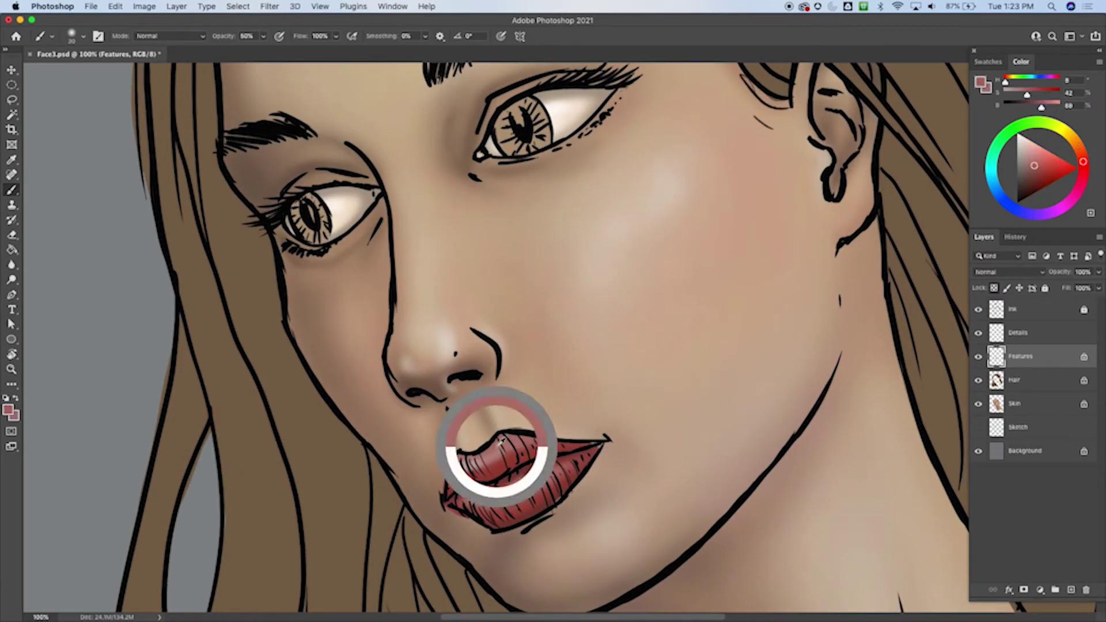
pyautogui.rightClick(496, 145)
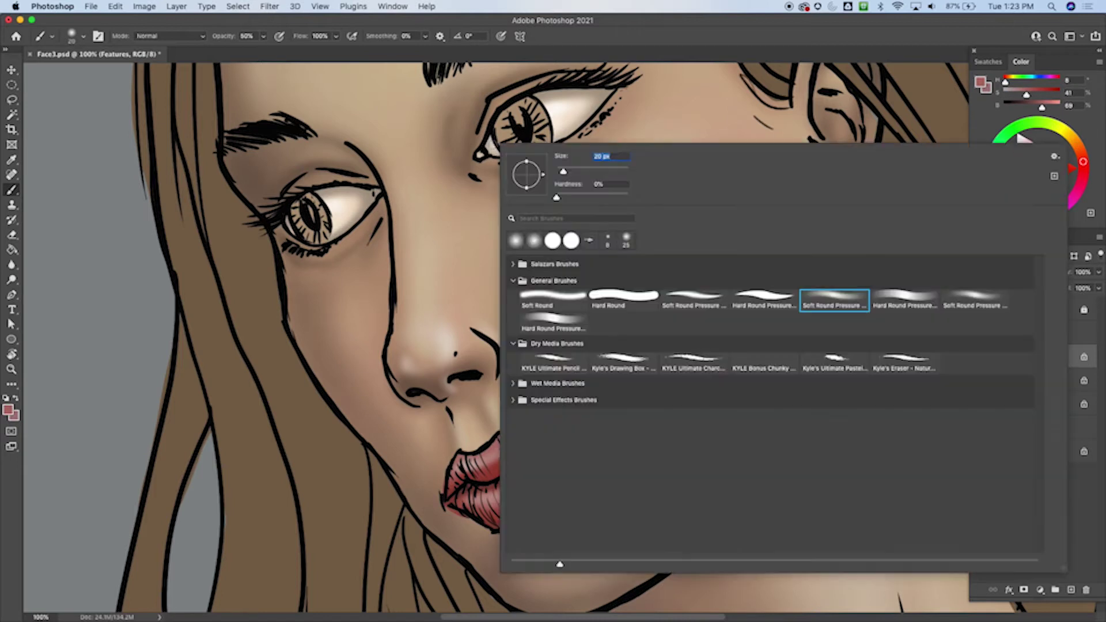
pyautogui.click(626, 309)
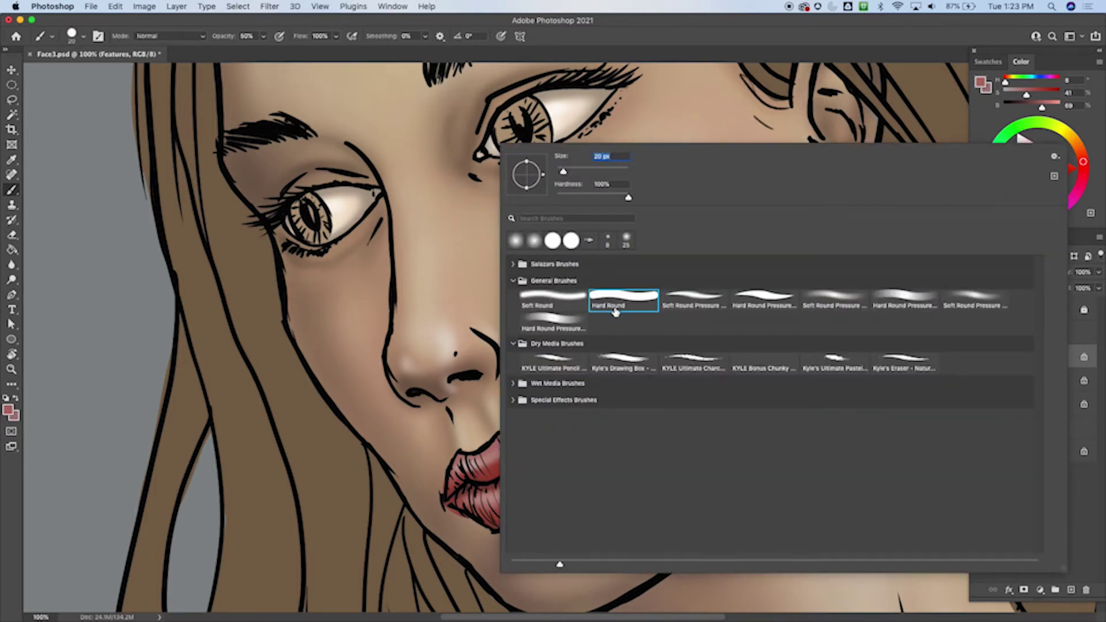
pyautogui.click(691, 40)
pyautogui.press('[')
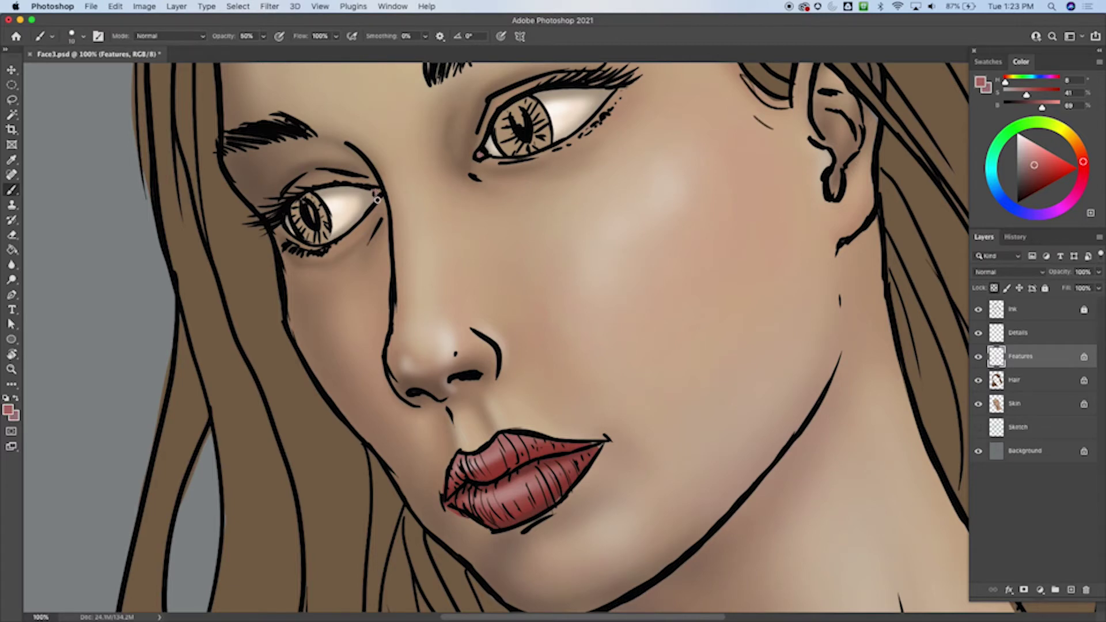
pyautogui.press('super+plus')
pyautogui.moveTo(647, 113); pyautogui.dragTo(725, 395)
pyautogui.press('super+minus')
pyautogui.moveTo(620, 462); pyautogui.dragTo(612, 307)
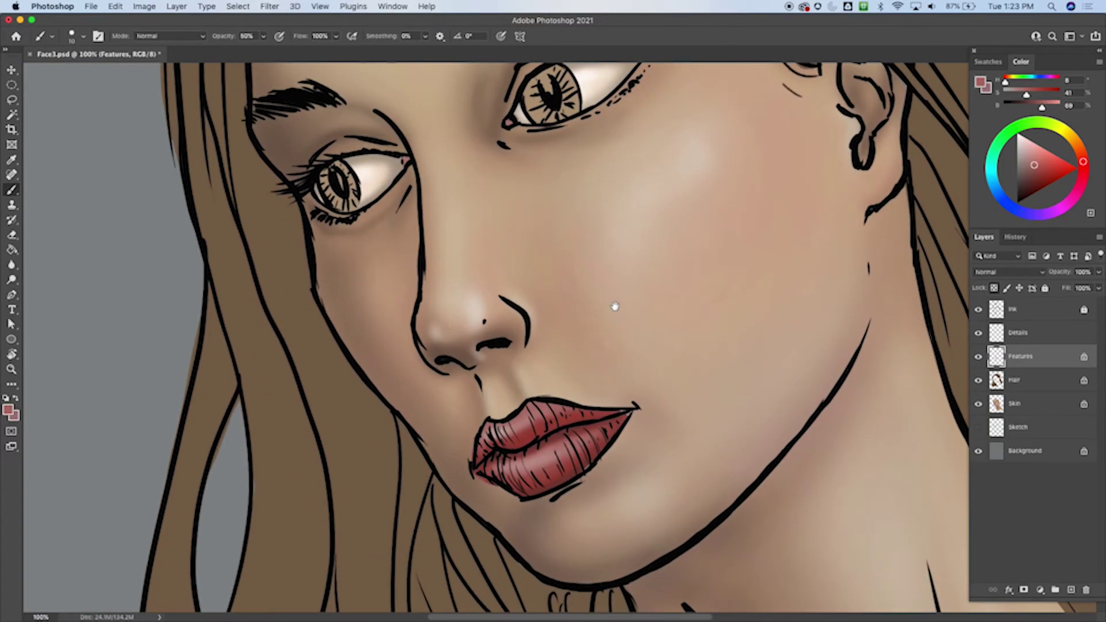
# Step: Deepen the inner eye corners with a darker sampled lip red of 68% saturation and 60% brightness
pyautogui.keyDown('alt'); pyautogui.click(610, 406); pyautogui.keyUp('alt')
pyautogui.moveTo(602, 231); pyautogui.dragTo(600, 341)
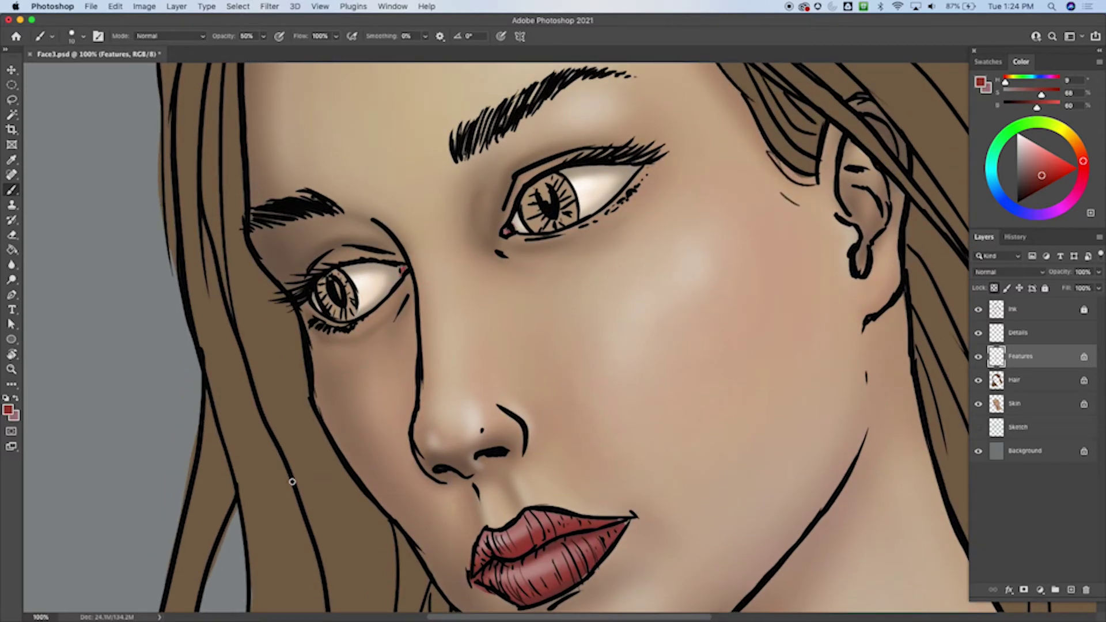
pyautogui.press('super+minus')
pyautogui.press('super+plus')
# Step: Try highlighting the inner eye corners with a pale pink of 9% saturation based on the sampled lip color, and undo the last strokes
pyautogui.press('super+plus')
pyautogui.moveTo(511, 522); pyautogui.dragTo(616, 220)
pyautogui.keyDown('alt'); pyautogui.click(532, 456); pyautogui.keyUp('alt')
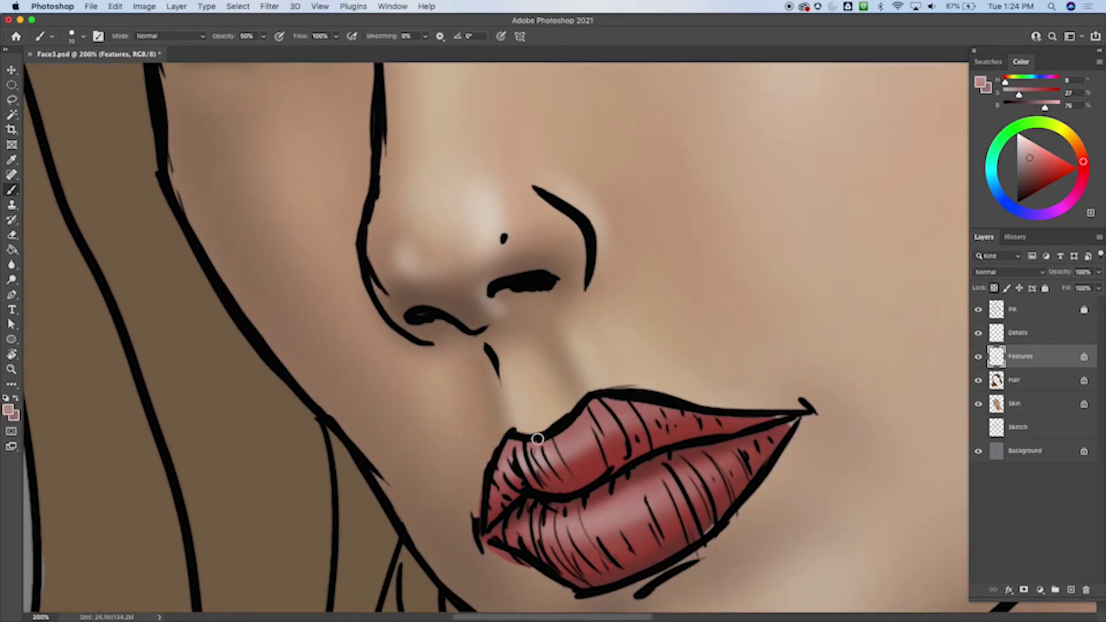
pyautogui.moveTo(1030, 158); pyautogui.dragTo(1022, 139)
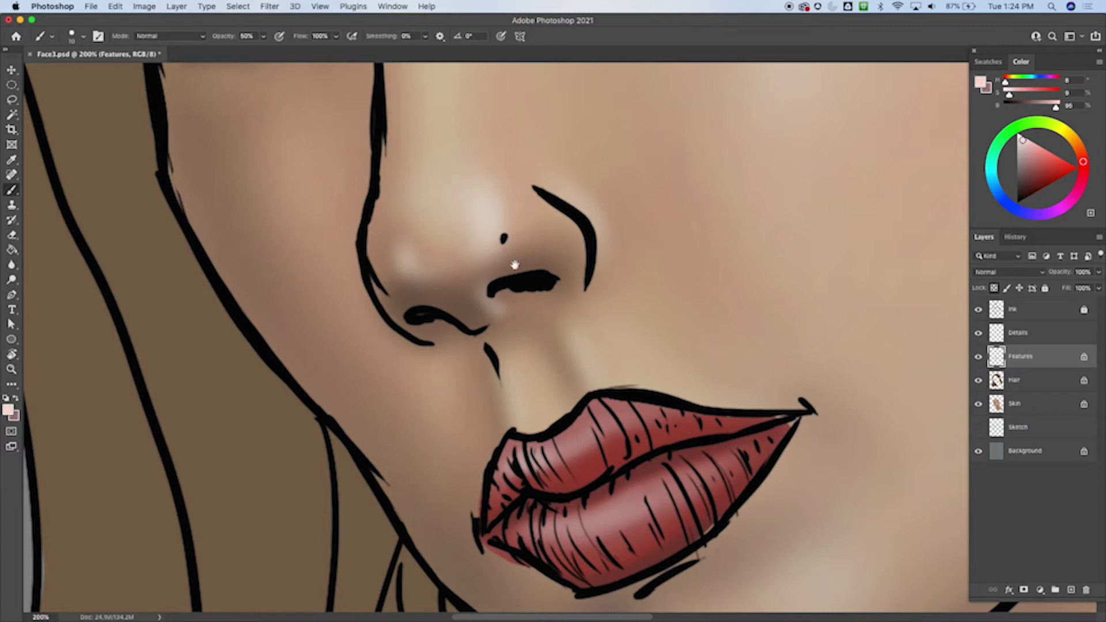
pyautogui.moveTo(517, 277); pyautogui.dragTo(554, 610)
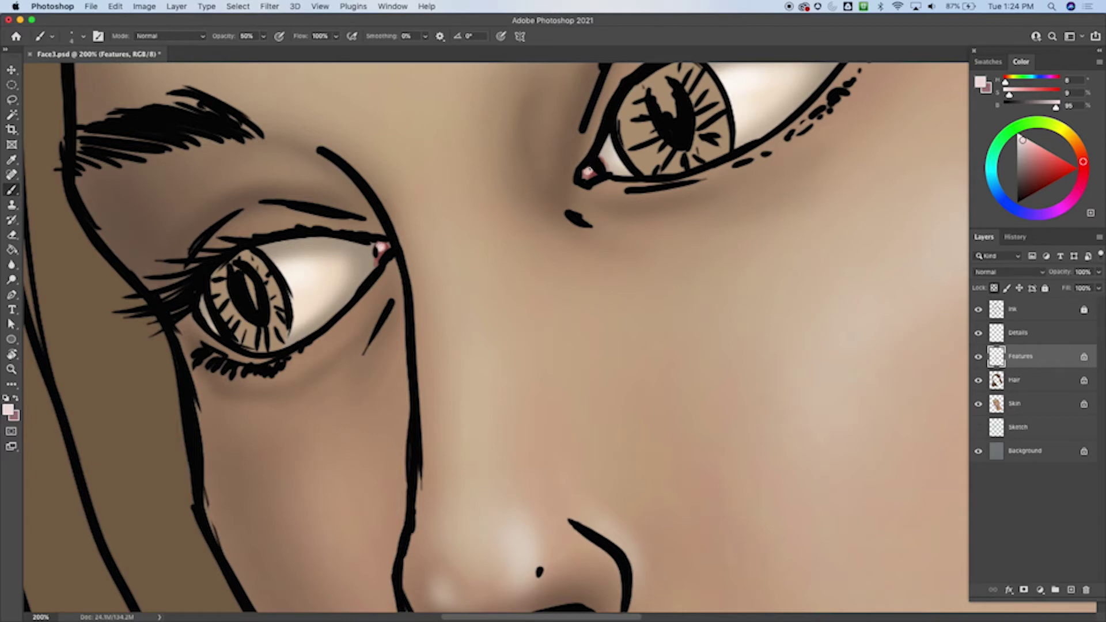
pyautogui.press('super+minus')
pyautogui.press('super+minus')
pyautogui.press('super+minus')
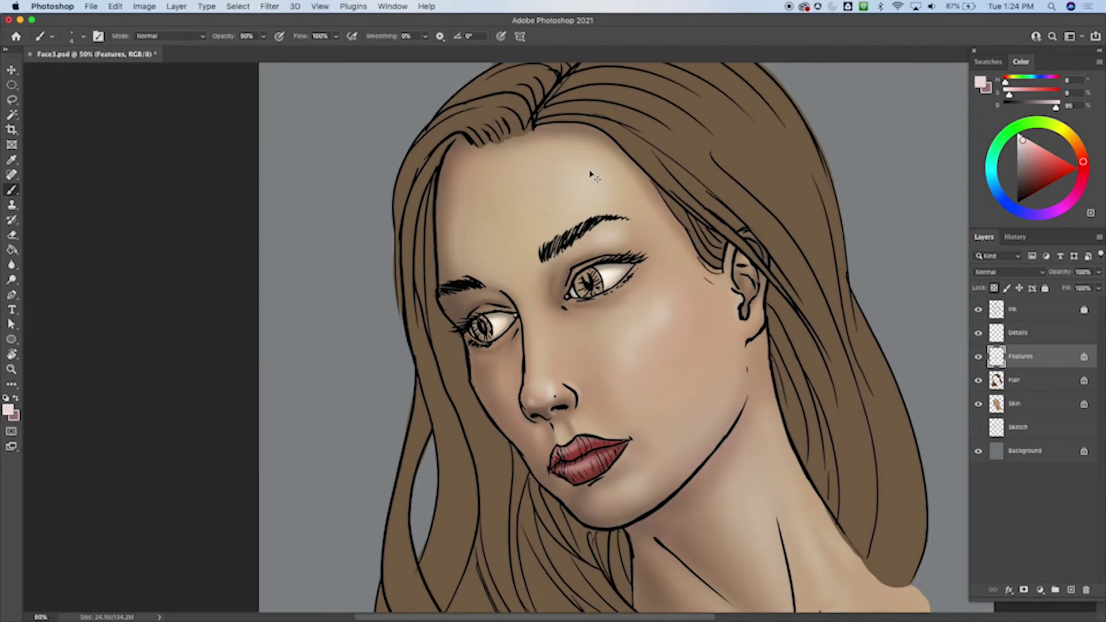
pyautogui.press('super+plus')
pyautogui.press('super+plus')
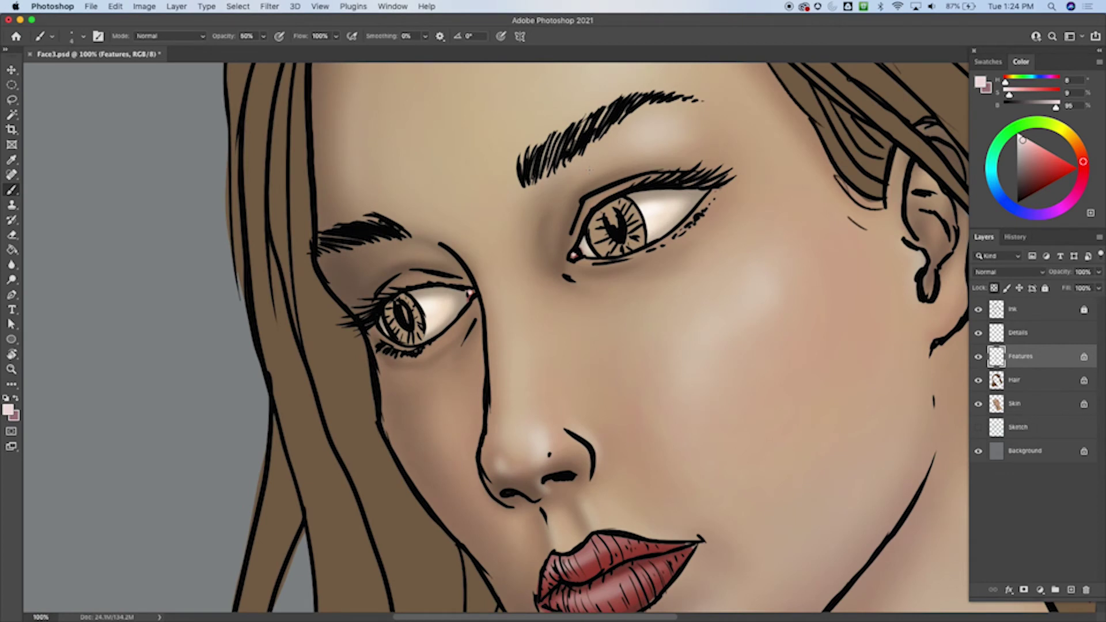
pyautogui.press('super+z')
pyautogui.press('super+z')
# Step: Make the Details layer active and set up a larger brush in a green of hue 134, 28% saturation and 53% brightness
pyautogui.click(1021, 334)
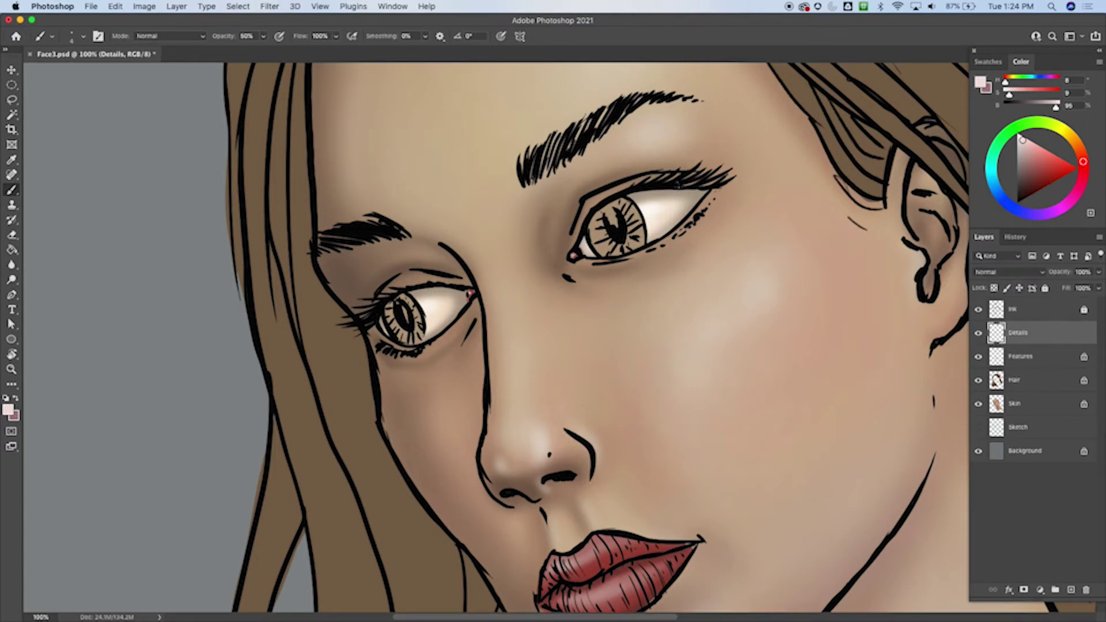
pyautogui.moveTo(1010, 134)
pyautogui.mouseDown()
pyautogui.moveTo(1000, 143)
pyautogui.moveTo(1005, 135)
pyautogui.moveTo(1026, 171)
pyautogui.mouseUp()
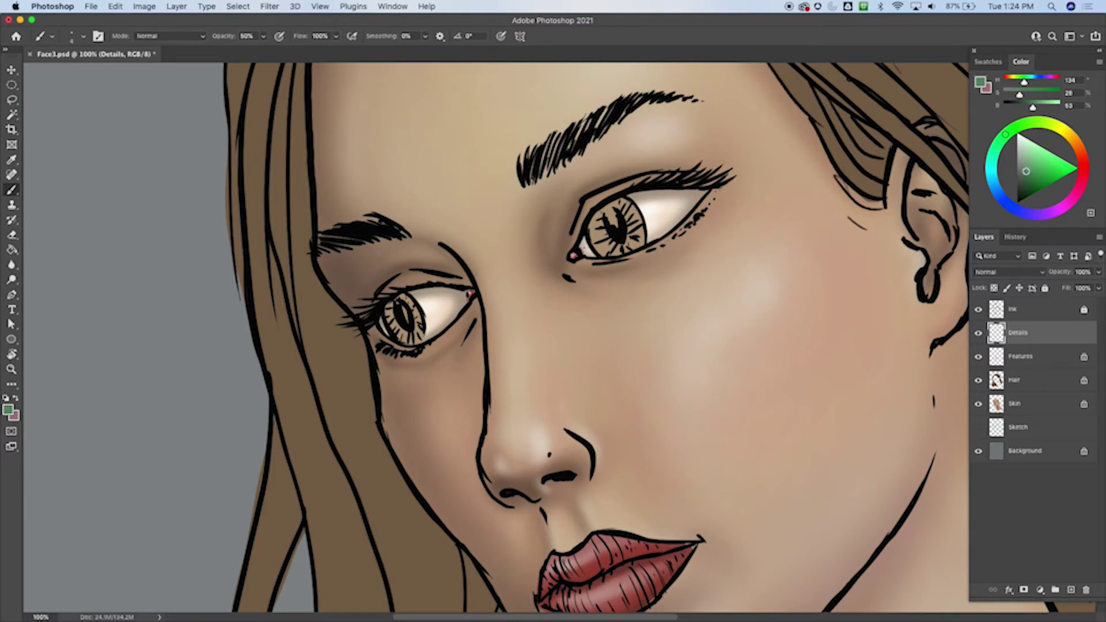
pyautogui.press(']')
pyautogui.press(']')
pyautogui.press(']')
# Step: Try painting green over the nearer iris without locking the layer's transparency, and undo the strokes
pyautogui.moveTo(619, 226)
pyautogui.mouseDown()
pyautogui.moveTo(613, 248)
pyautogui.moveTo(613, 213)
pyautogui.moveTo(625, 214)
pyautogui.moveTo(619, 233)
pyautogui.moveTo(628, 228)
pyautogui.moveTo(608, 234)
pyautogui.moveTo(621, 226)
pyautogui.moveTo(606, 170)
pyautogui.moveTo(637, 251)
pyautogui.moveTo(623, 207)
pyautogui.moveTo(630, 302)
pyautogui.mouseUp()
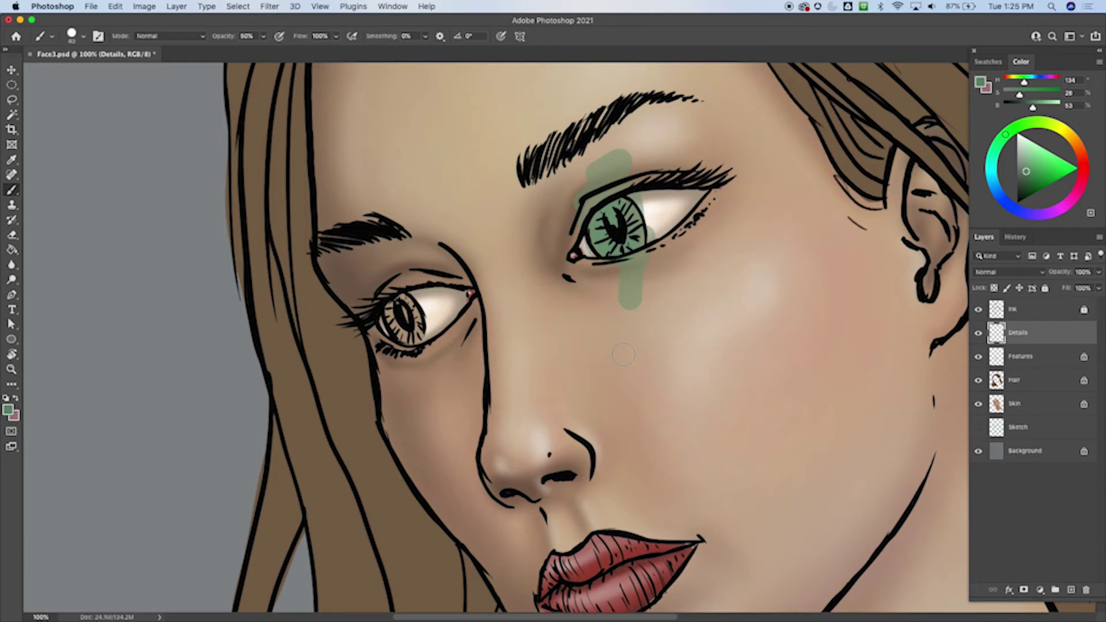
pyautogui.press('super+z')
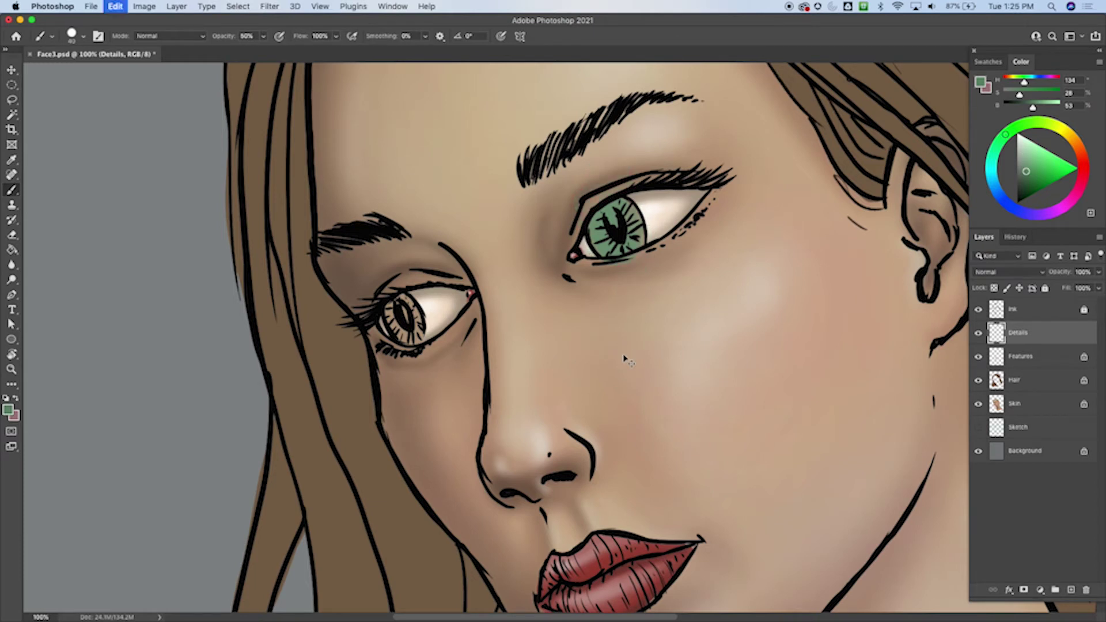
pyautogui.press('super+space')
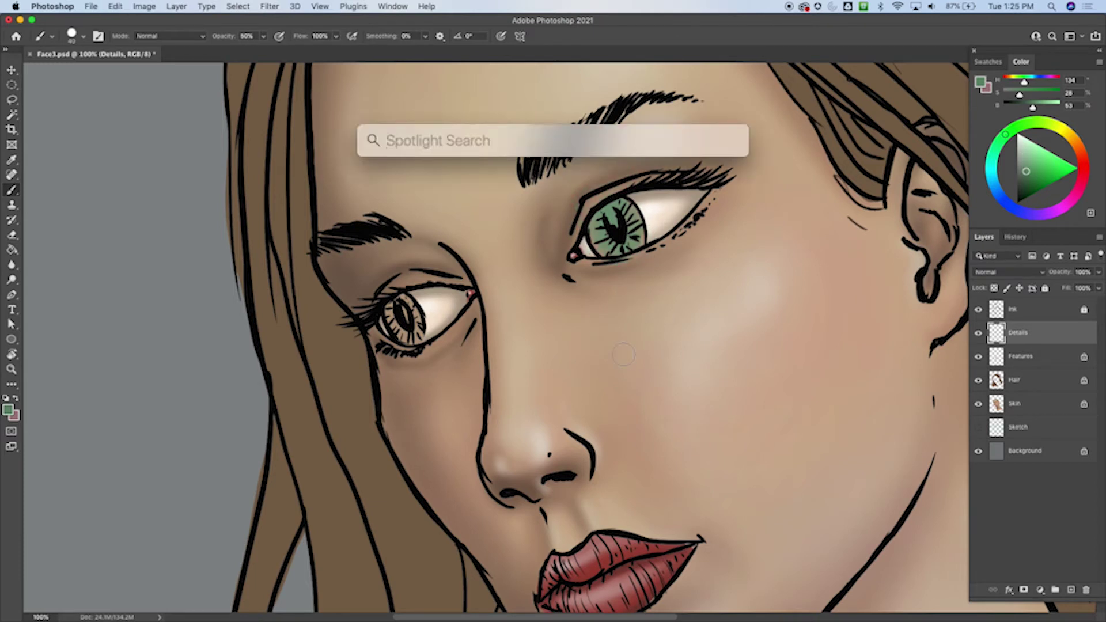
pyautogui.press('Escape')
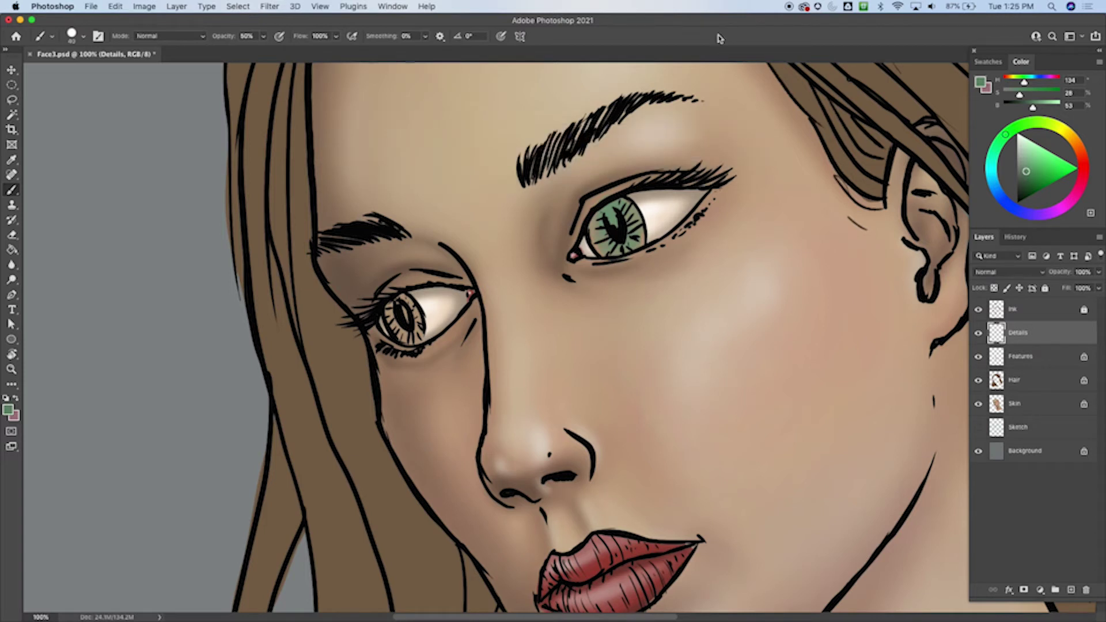
pyautogui.press('super+z')
pyautogui.press('super+z')
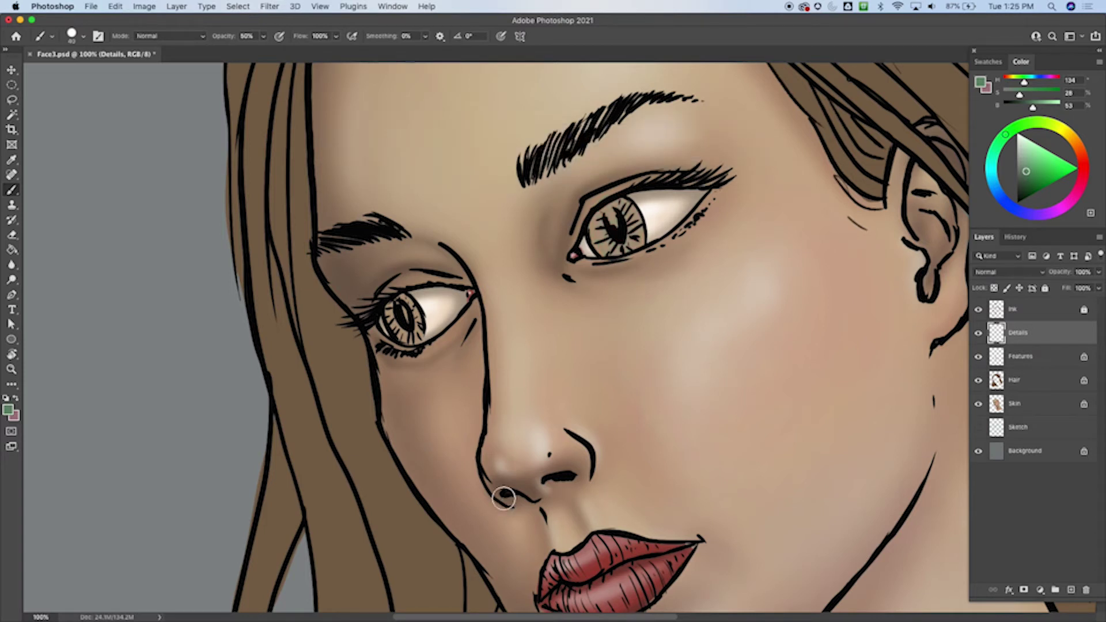
# Step: Lock the transparent pixels of the Details layer and paint both irises green
pyautogui.click(994, 288)
pyautogui.moveTo(627, 207)
pyautogui.mouseDown()
pyautogui.moveTo(616, 253)
pyautogui.moveTo(634, 209)
pyautogui.mouseUp()
pyautogui.moveTo(410, 297)
pyautogui.mouseDown()
pyautogui.moveTo(416, 343)
pyautogui.moveTo(409, 302)
pyautogui.mouseUp()
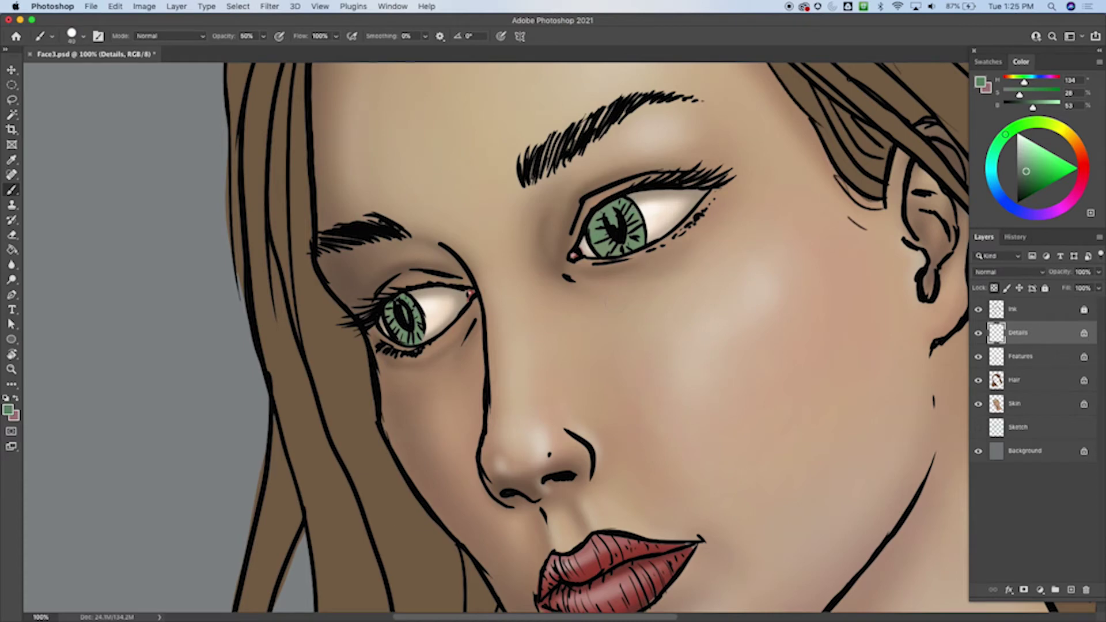
pyautogui.press('super+plus')
pyautogui.press('super+minus')
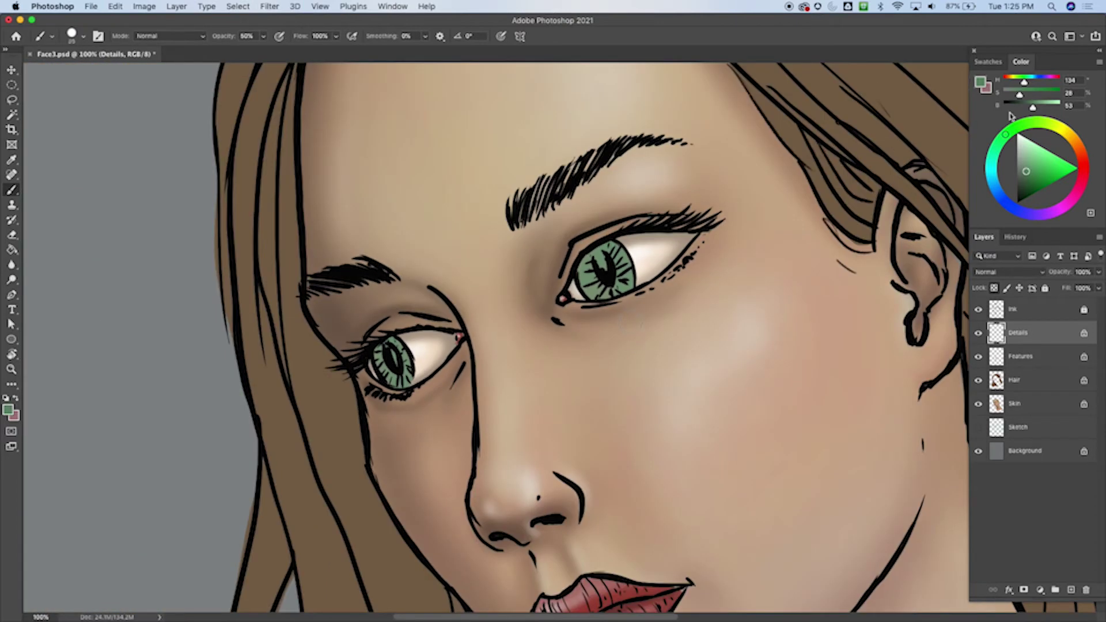
# Step: Shade the irises with a smaller brush in two darker greens, the deepest at 37% saturation and 22% brightness
pyautogui.moveTo(1029, 172); pyautogui.dragTo(1024, 181)
pyautogui.press('[')
pyautogui.press('[')
pyautogui.press('[')
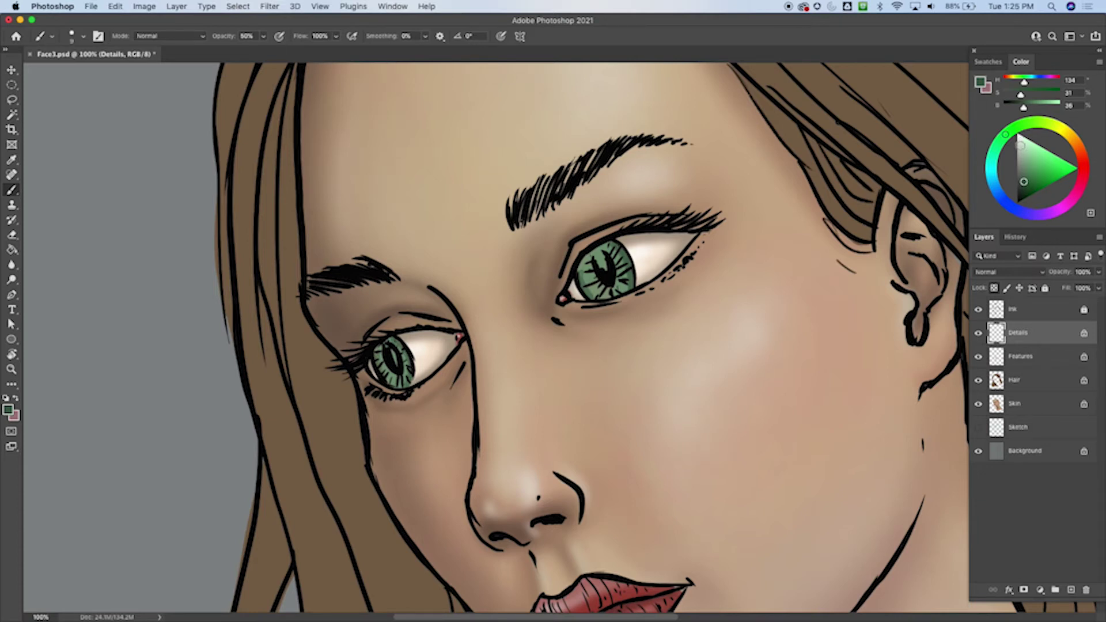
pyautogui.click(1022, 190)
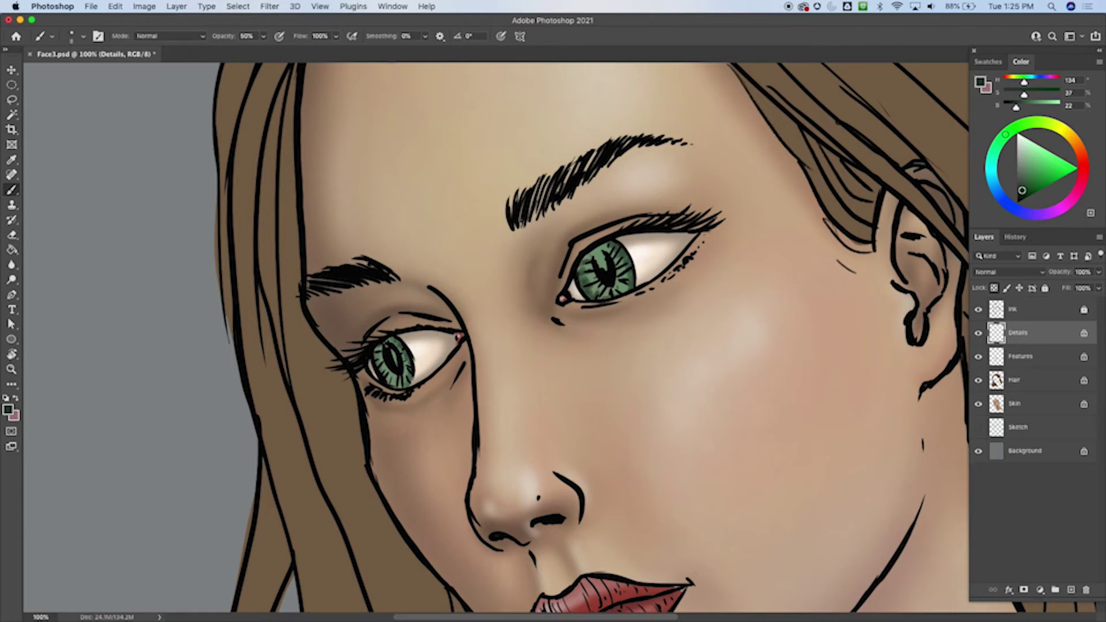
# Step: Paint light streaks on both irises in a pale green of hue 122, 9% saturation and 81% brightness
pyautogui.rightClick(739, 353)
pyautogui.click(768, 47)
pyautogui.press('super+plus')
pyautogui.moveTo(456, 363); pyautogui.dragTo(539, 395)
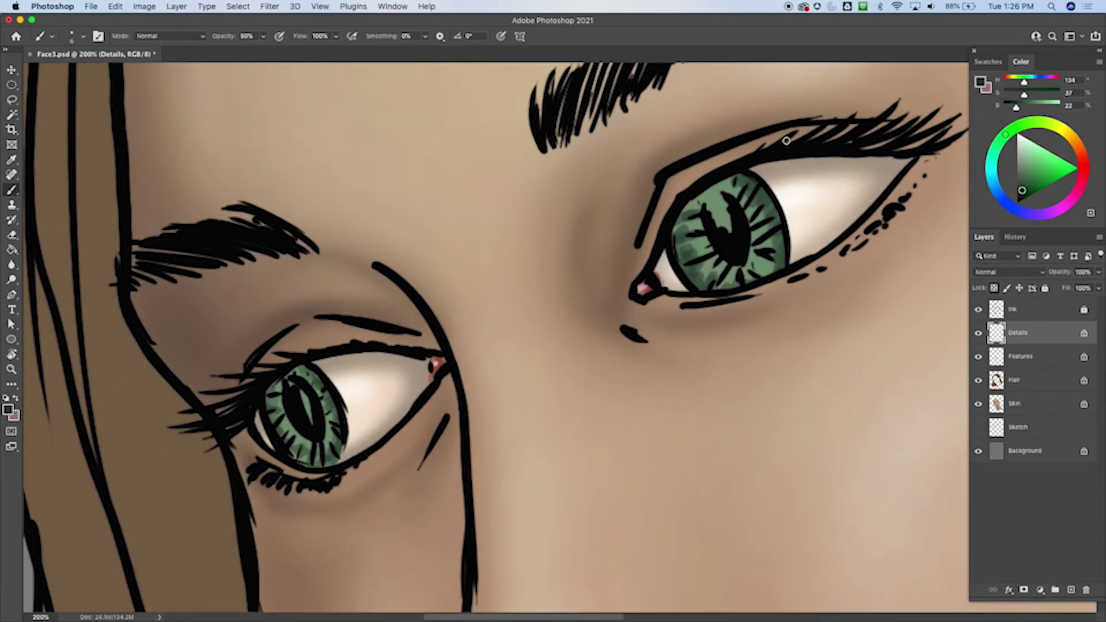
pyautogui.keyDown('alt'); pyautogui.click(716, 195); pyautogui.keyUp('alt')
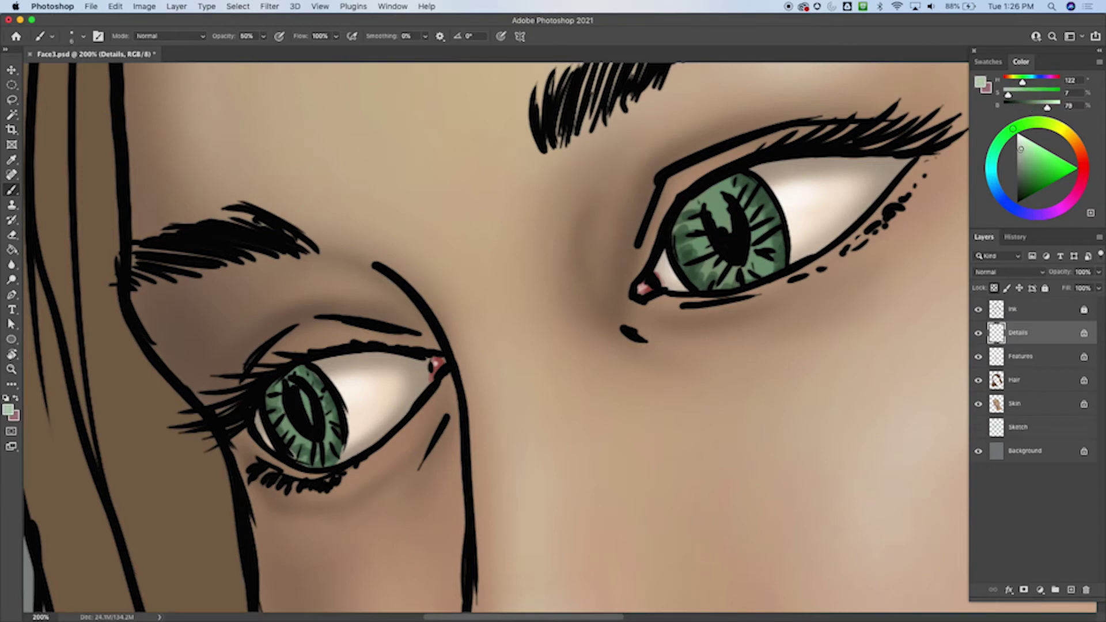
pyautogui.click(1021, 149)
pyautogui.press('super+minus')
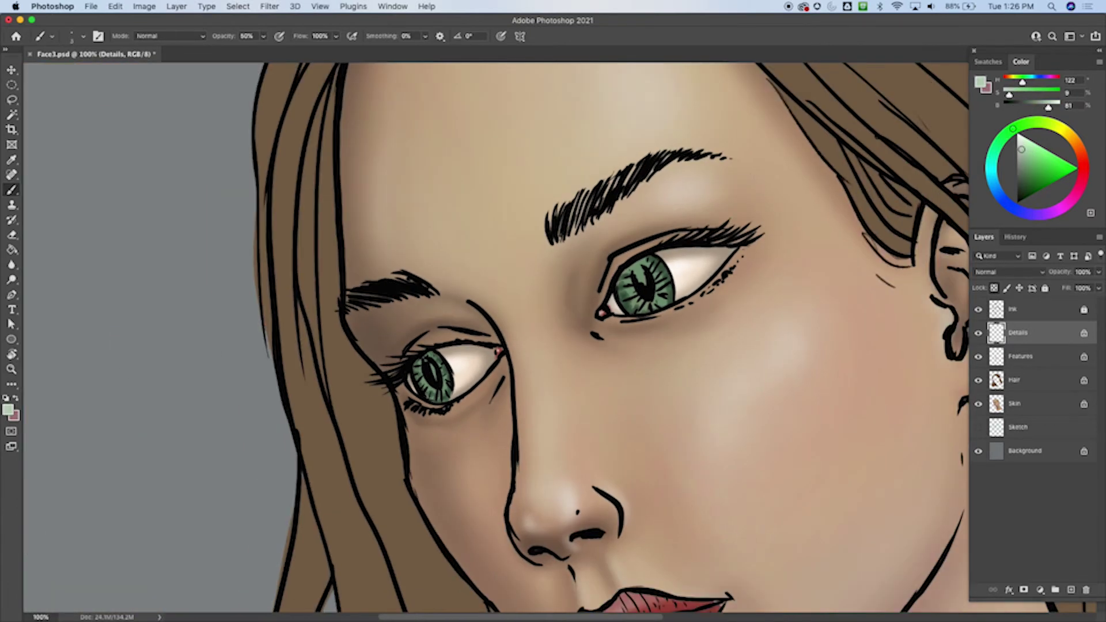
pyautogui.moveTo(653, 268); pyautogui.dragTo(655, 272)
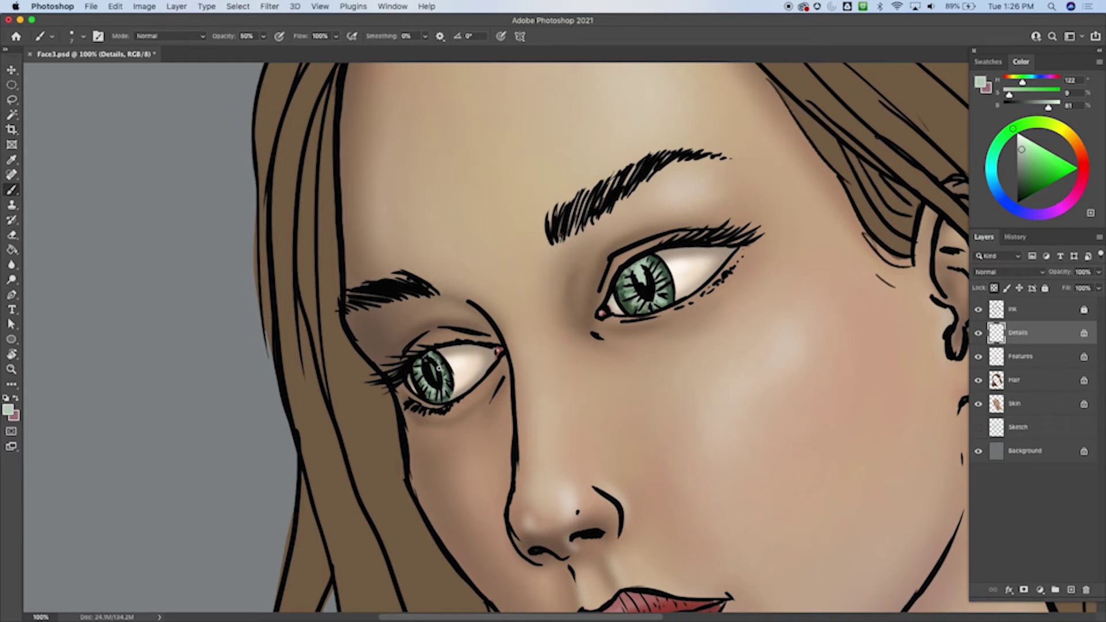
pyautogui.moveTo(430, 362); pyautogui.dragTo(434, 378)
# Step: Paint a near-white highlight at the nearer eye's pupil using hue 122, 3% saturation and 100% brightness
pyautogui.moveTo(1027, 144); pyautogui.dragTo(1018, 135)
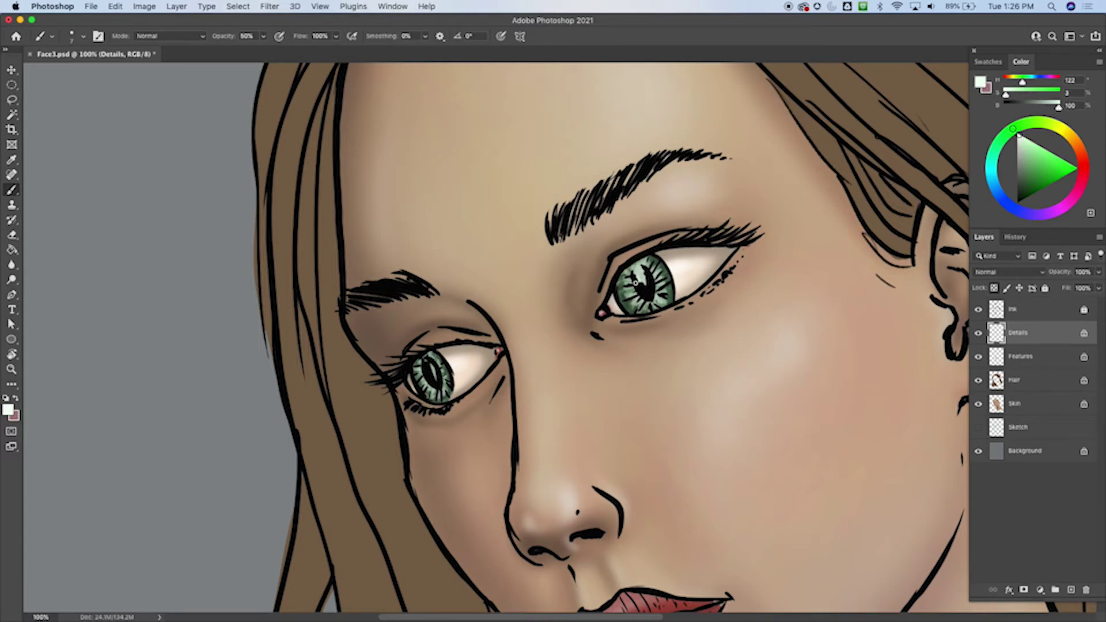
pyautogui.press('super+z')
pyautogui.moveTo(641, 272); pyautogui.dragTo(645, 281)
# Step: Darken the irises' upper edges with an enlarged Soft Round brush in two dark greens of hue 134, the deeper at 41% saturation and 23% brightness
pyautogui.keyDown('alt'); pyautogui.click(662, 258); pyautogui.keyUp('alt')
pyautogui.moveTo(643, 260); pyautogui.dragTo(617, 282)
pyautogui.rightClick(639, 275)
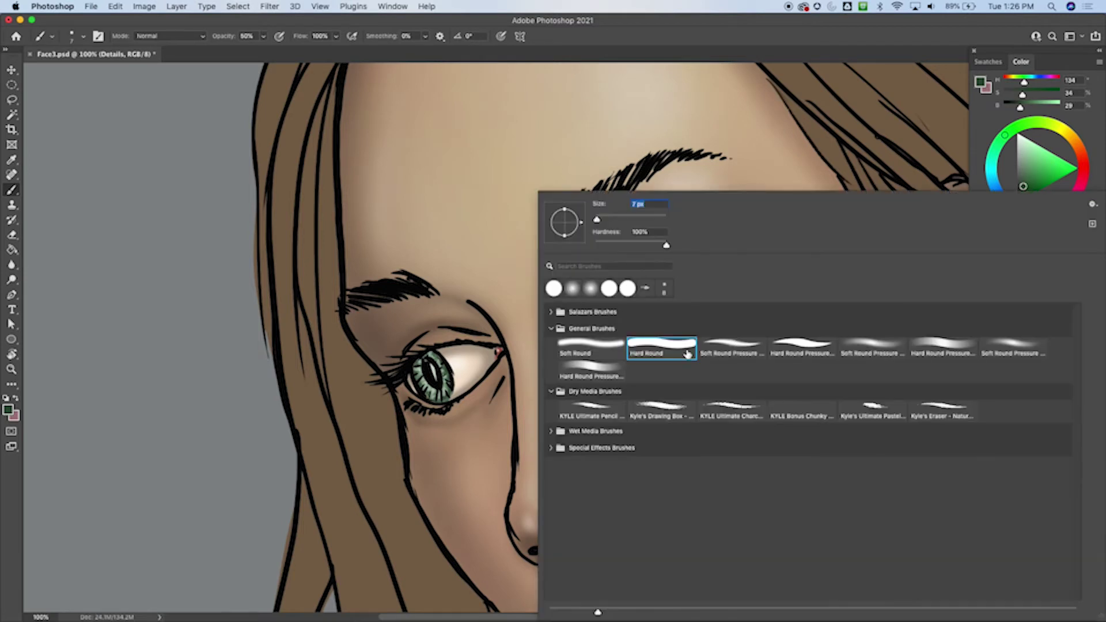
pyautogui.click(578, 349)
pyautogui.click(724, 38)
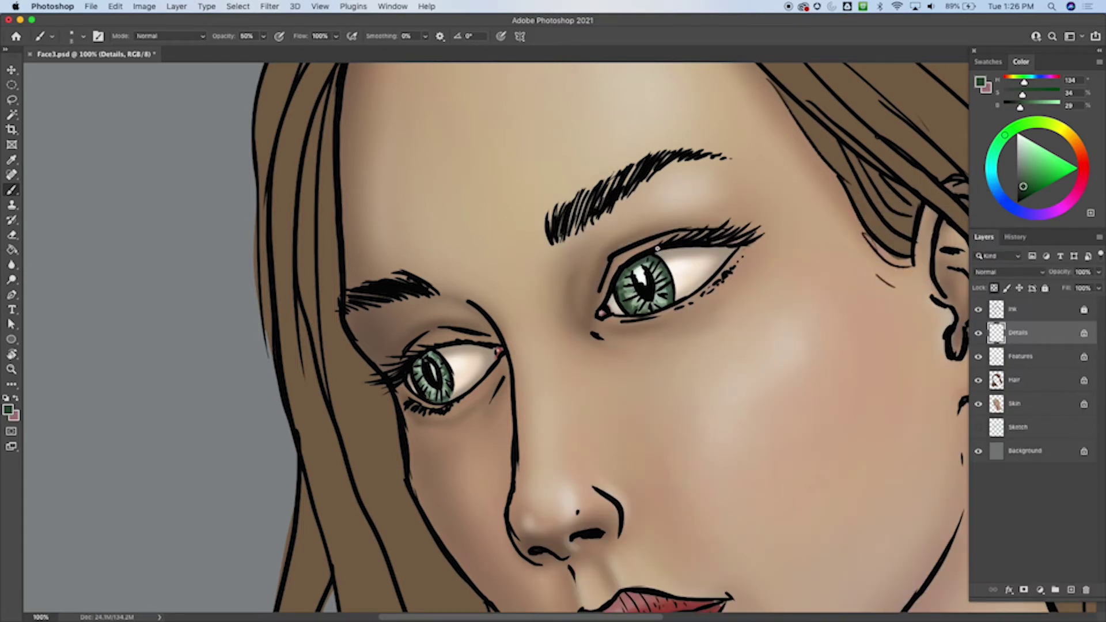
pyautogui.press(']')
pyautogui.press(']')
pyautogui.moveTo(621, 282); pyautogui.dragTo(675, 255)
pyautogui.click(1023, 190)
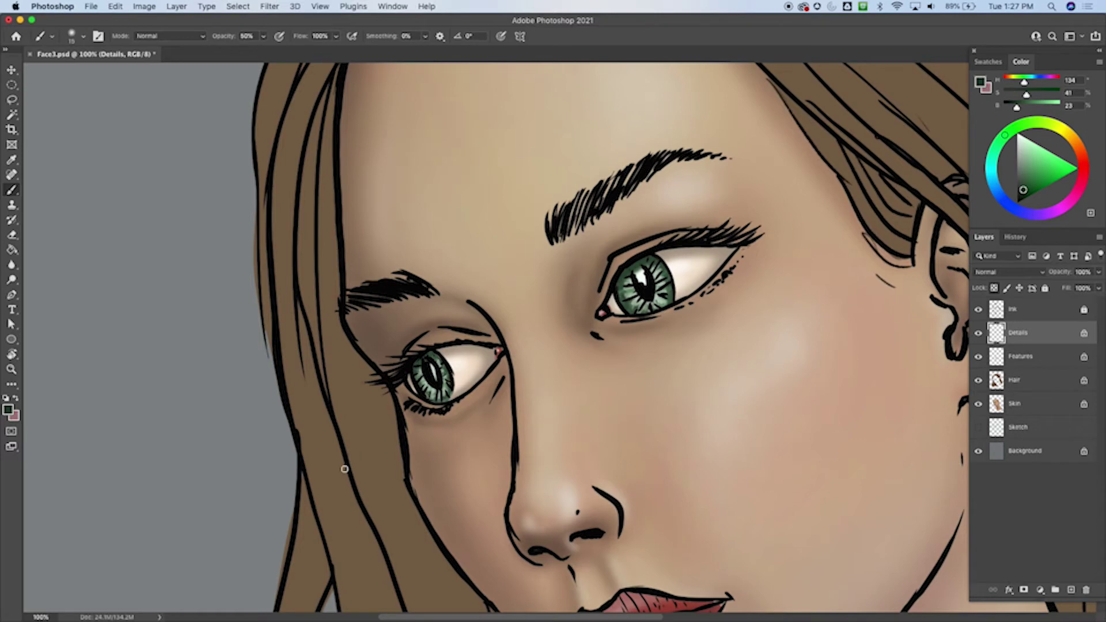
# Step: Examine the whole portrait from the hair down to the shoulders to judge the coloring so far
pyautogui.press('super+minus')
pyautogui.press('super+minus')
pyautogui.press('super+minus')
pyautogui.press('super+minus')
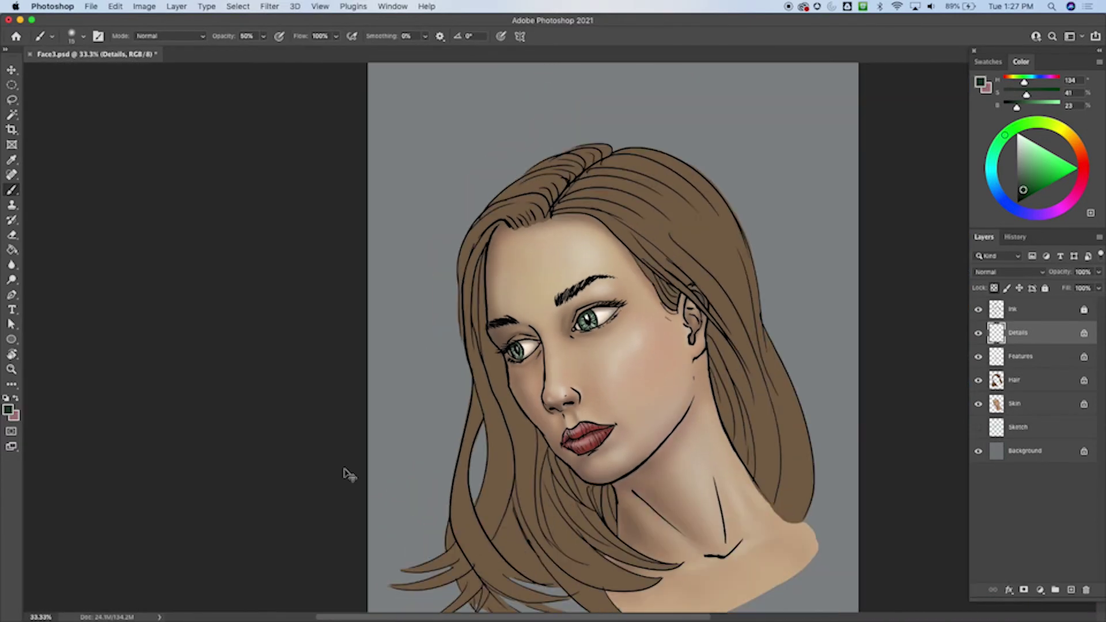
pyautogui.press('super+plus')
pyautogui.press('super+plus')
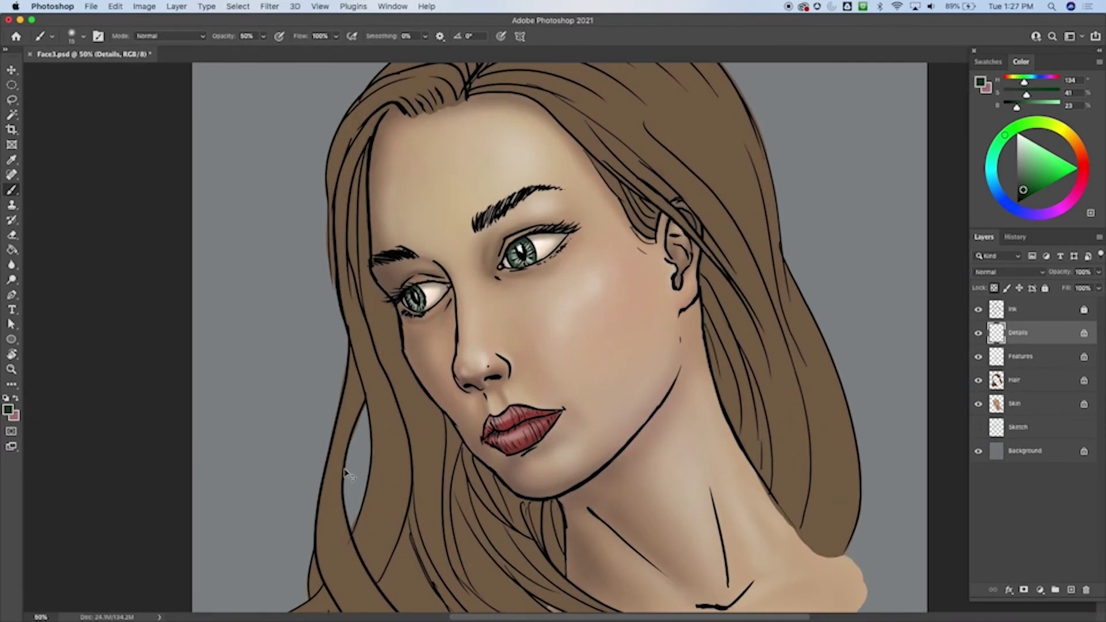
pyautogui.moveTo(344, 469)
pyautogui.mouseDown()
pyautogui.moveTo(577, 459)
pyautogui.moveTo(605, 481)
pyautogui.moveTo(613, 469)
pyautogui.moveTo(378, 403)
pyautogui.mouseUp()
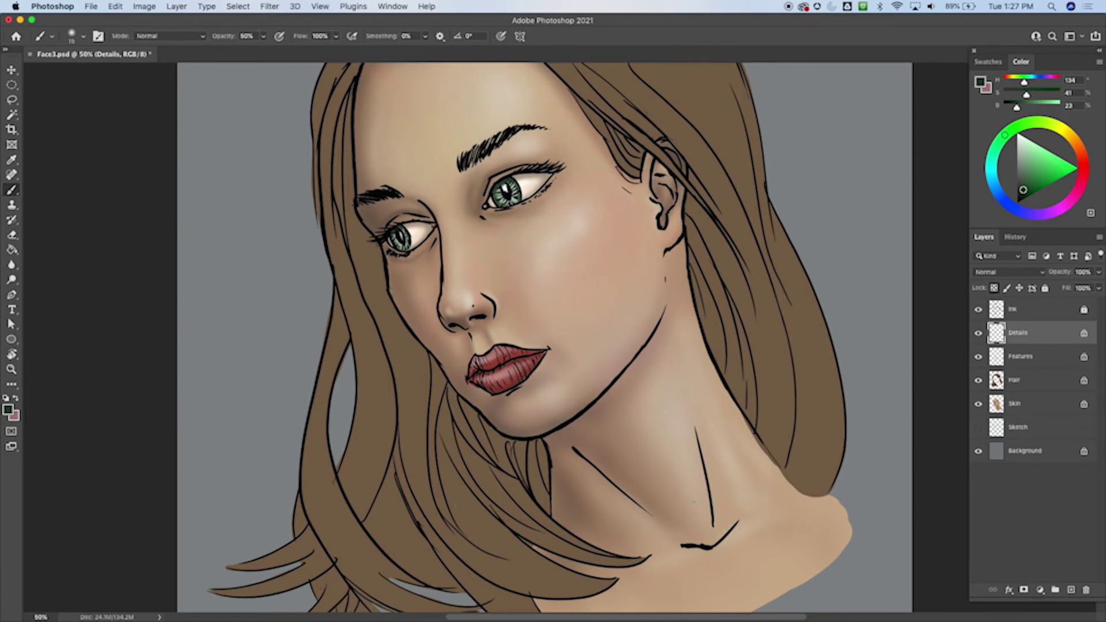
pyautogui.scroll(-4, 693, 502)
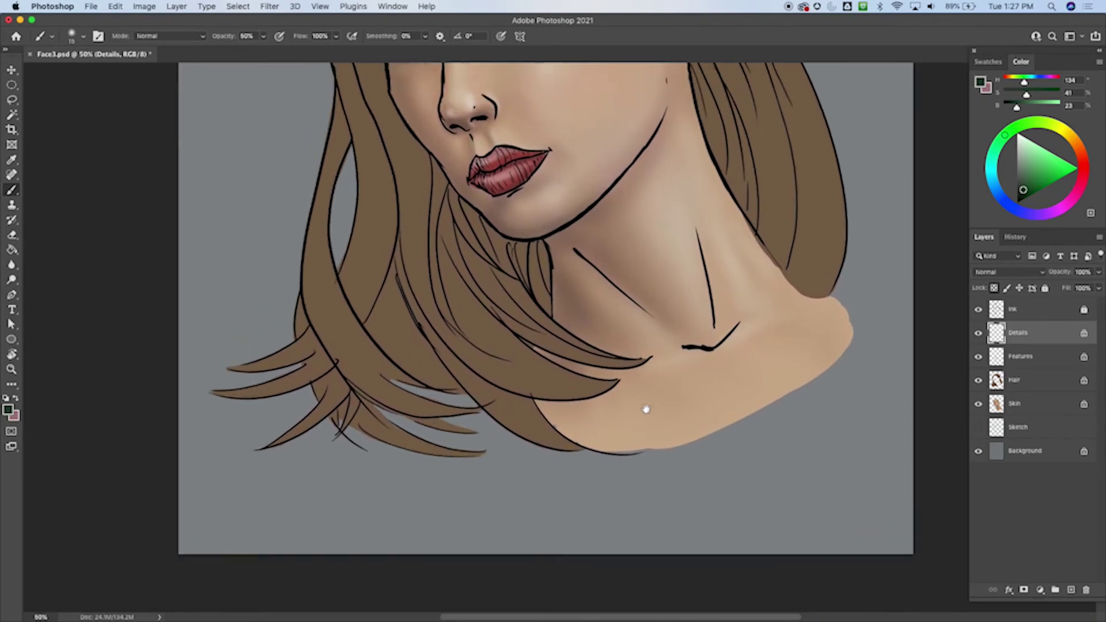
pyautogui.scroll(7, 650, 464)
pyautogui.scroll(-5, 625, 424)
pyautogui.scroll(2, 616, 438)
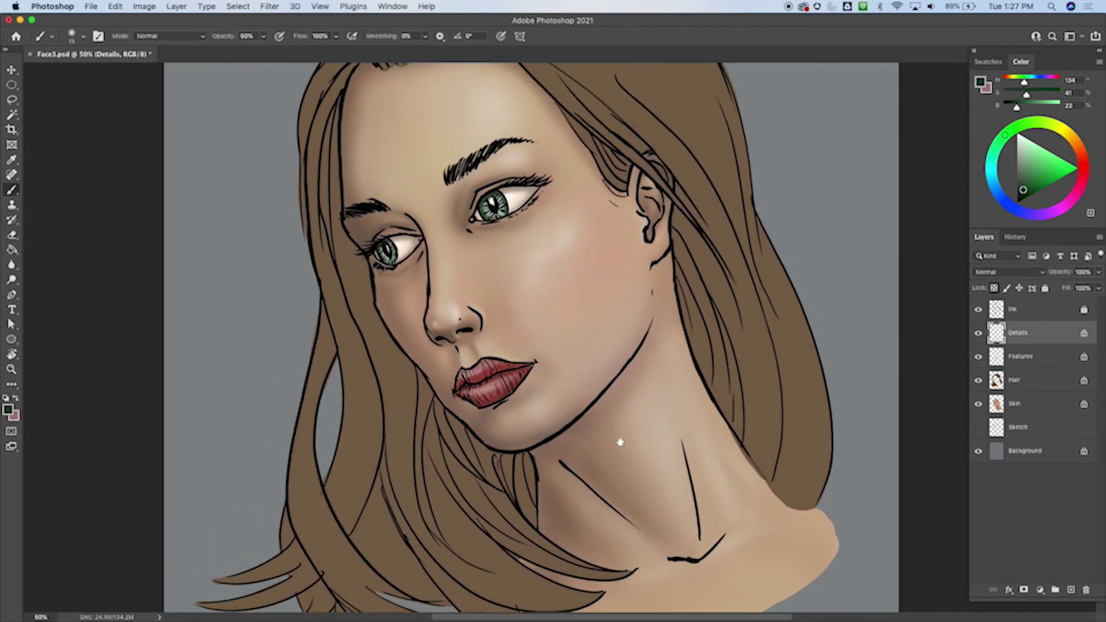
pyautogui.moveTo(500, 433)
pyautogui.mouseDown()
pyautogui.moveTo(567, 315)
pyautogui.moveTo(522, 516)
pyautogui.mouseUp()
pyautogui.moveTo(546, 334)
pyautogui.mouseDown()
pyautogui.moveTo(531, 445)
pyautogui.moveTo(511, 372)
pyautogui.moveTo(462, 307)
pyautogui.mouseUp()
pyautogui.moveTo(522, 444)
pyautogui.mouseDown()
pyautogui.moveTo(482, 338)
pyautogui.moveTo(483, 356)
pyautogui.mouseUp()
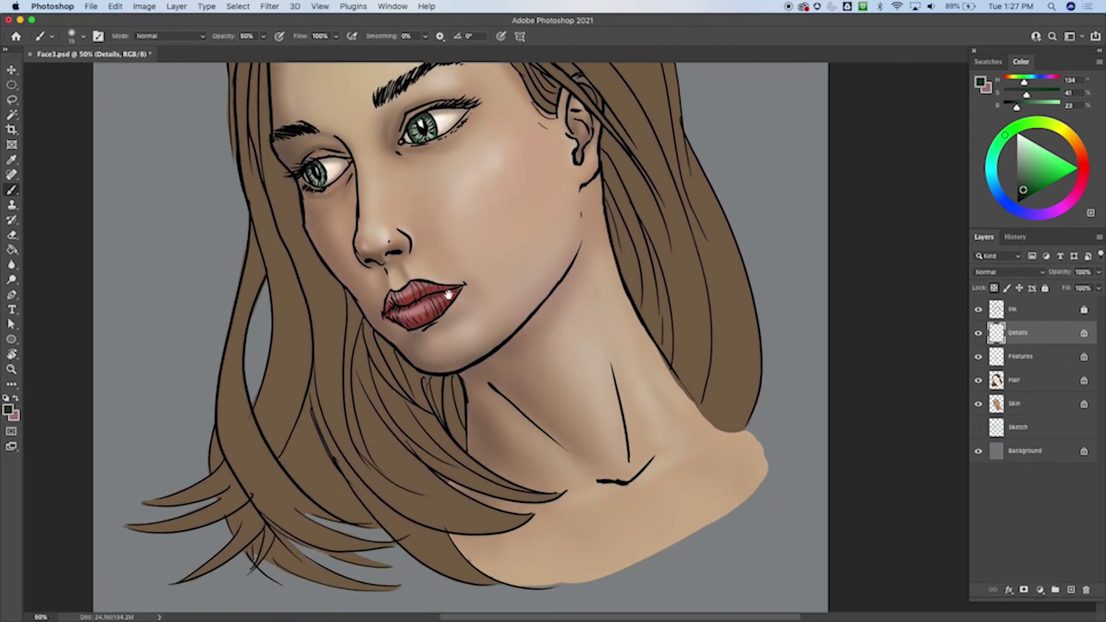
pyautogui.scroll(-3, 501, 313)
pyautogui.scroll(5, 506, 403)
pyautogui.hscroll(-2, 507, 403)
pyautogui.scroll(3, 511, 493)
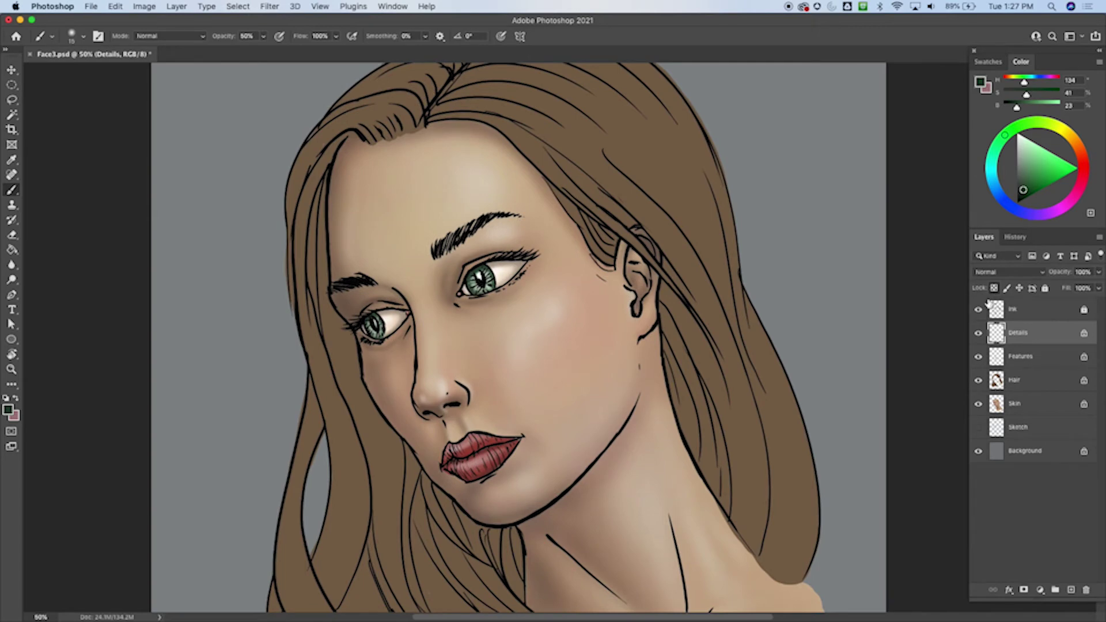
# Step: Toggle the Hair, Features, Details and Ink layers to inspect the painting without line art, and leave all four visible
pyautogui.click(1022, 388)
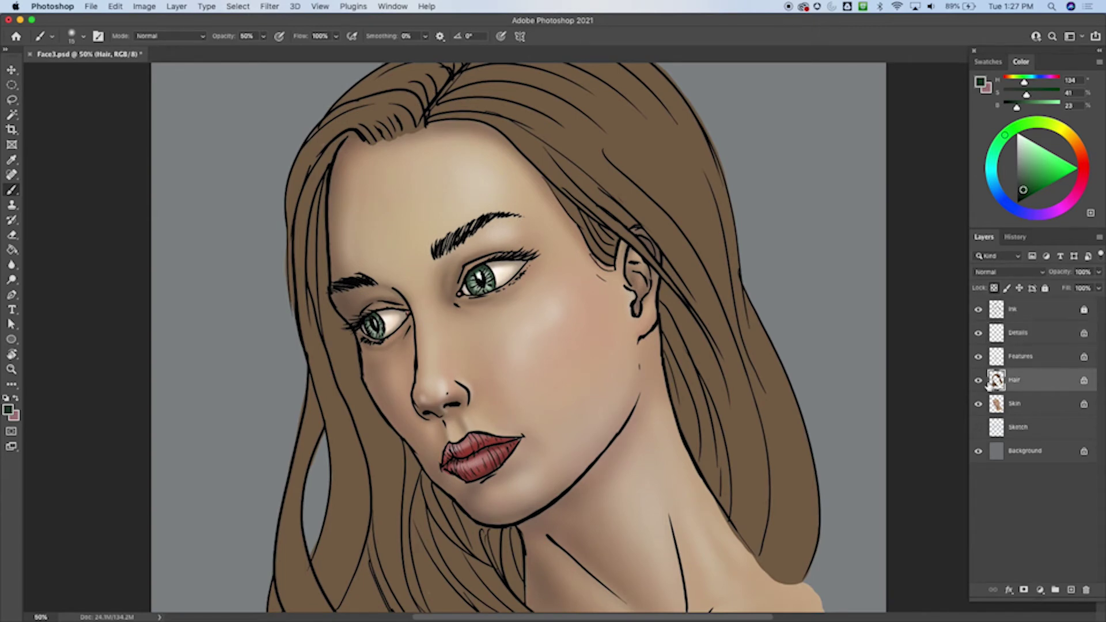
pyautogui.click(979, 381)
pyautogui.click(979, 381)
pyautogui.click(979, 382)
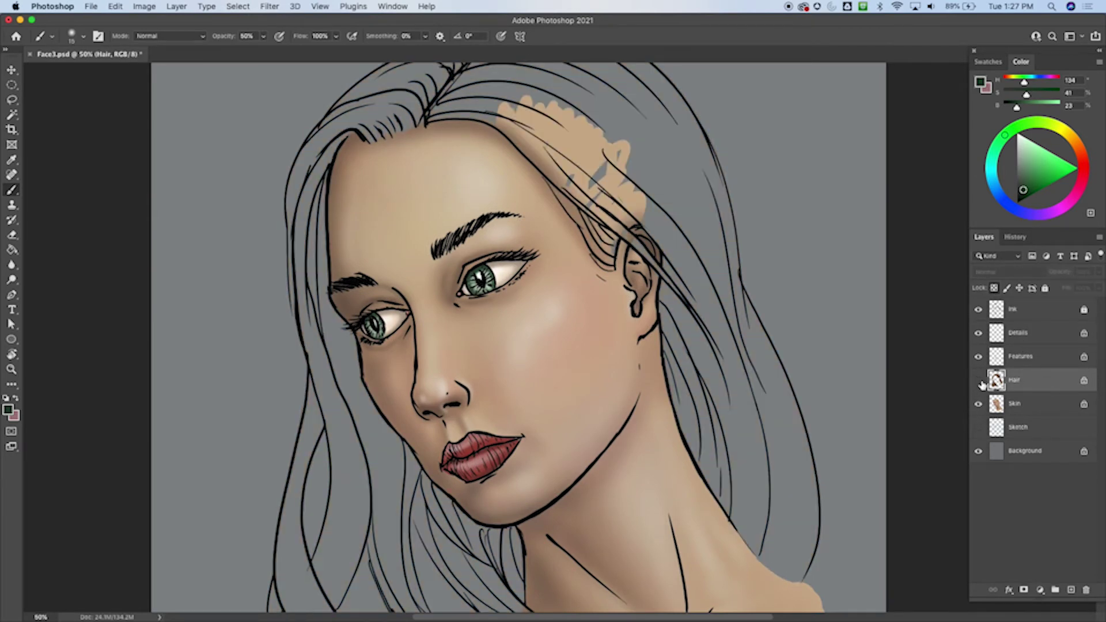
pyautogui.click(978, 357)
pyautogui.click(978, 333)
pyautogui.click(978, 309)
pyautogui.click(978, 333)
pyautogui.click(978, 357)
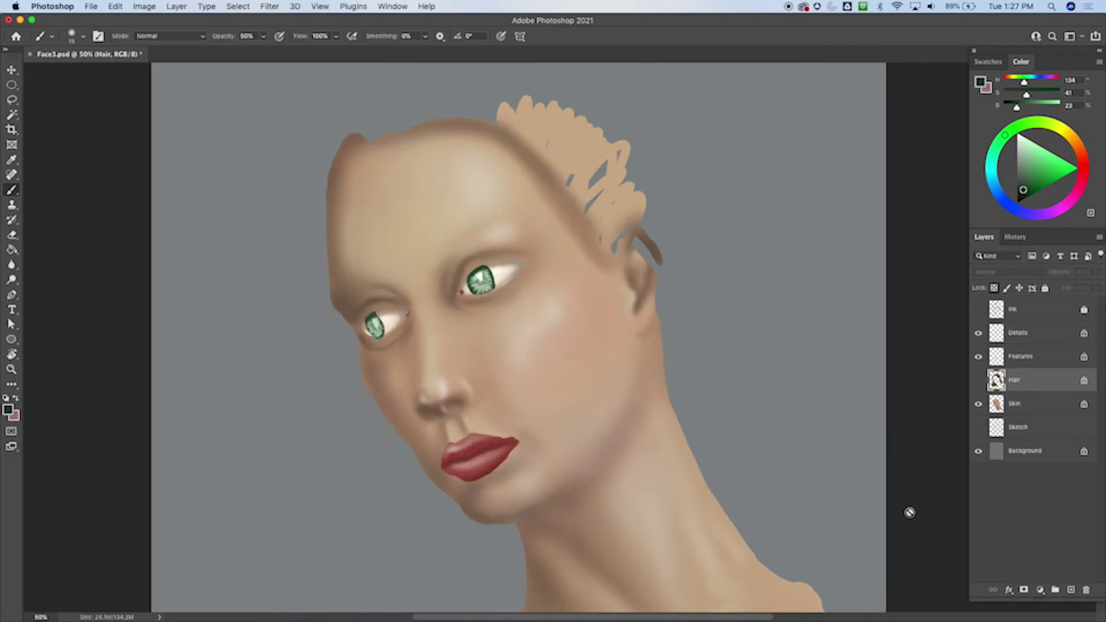
pyautogui.moveTo(741, 468); pyautogui.dragTo(717, 453)
pyautogui.moveTo(618, 388); pyautogui.dragTo(636, 449)
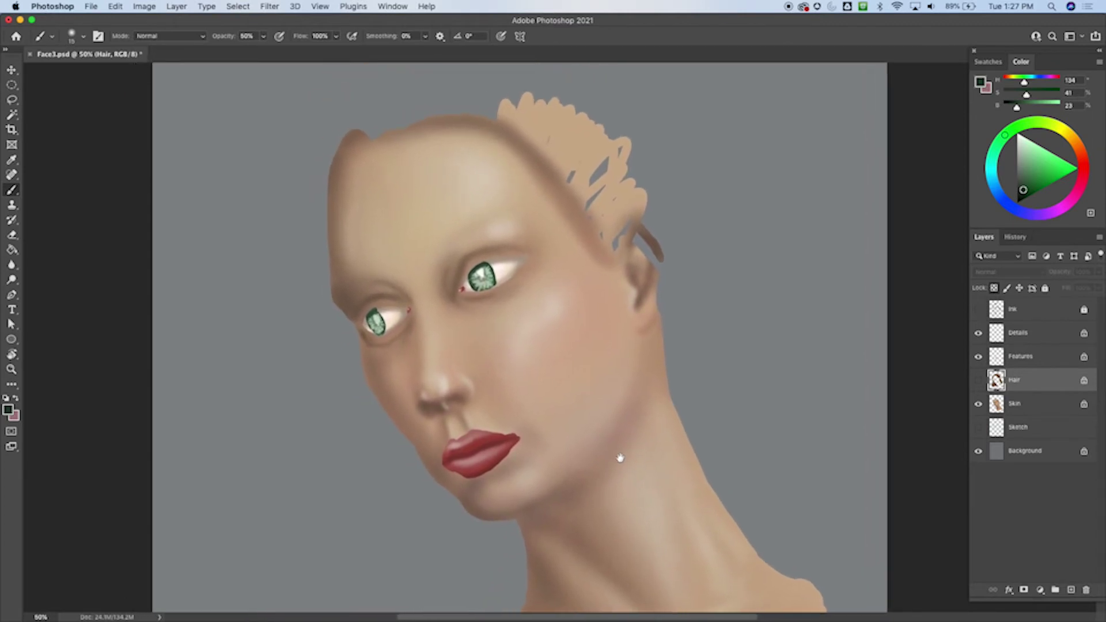
pyautogui.click(978, 379)
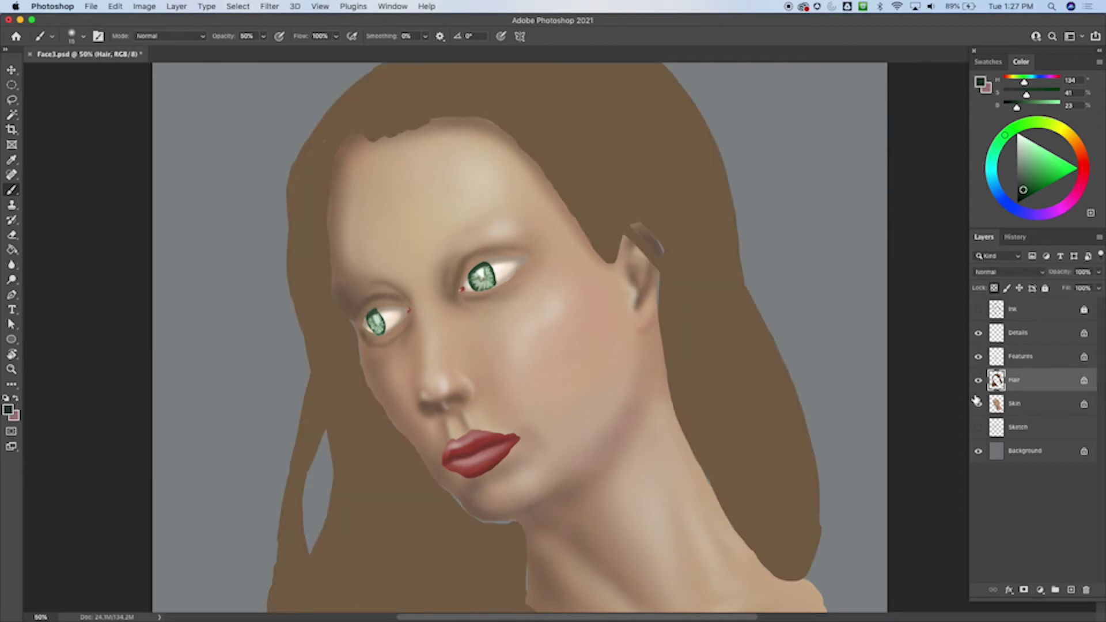
pyautogui.click(978, 310)
# Step: Make the Hair layer active for painting
pyautogui.click(1041, 311)
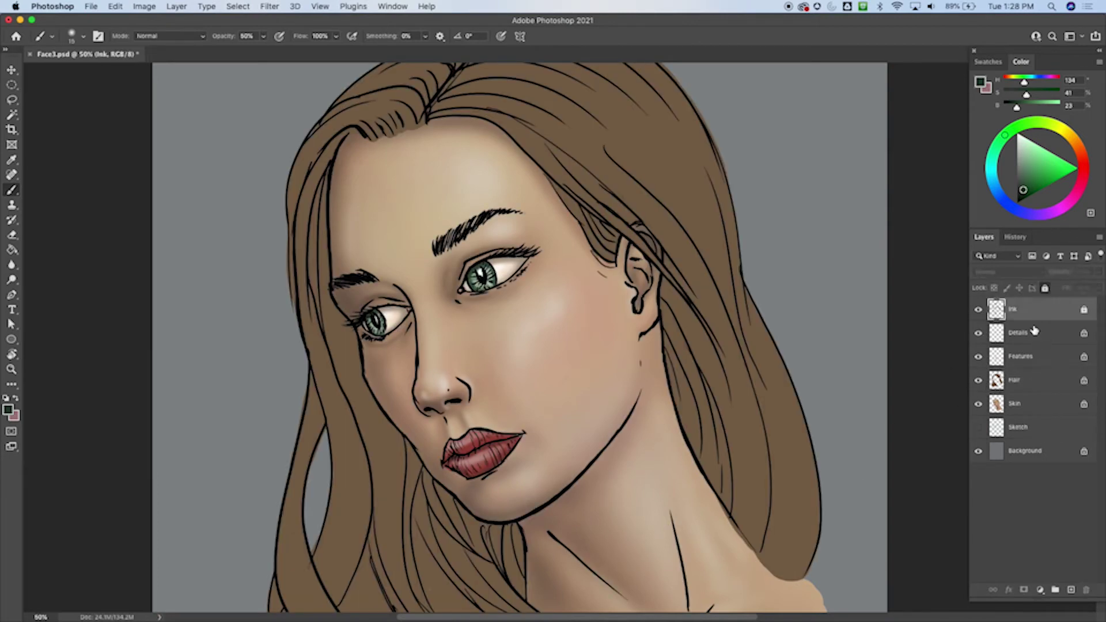
pyautogui.click(1039, 335)
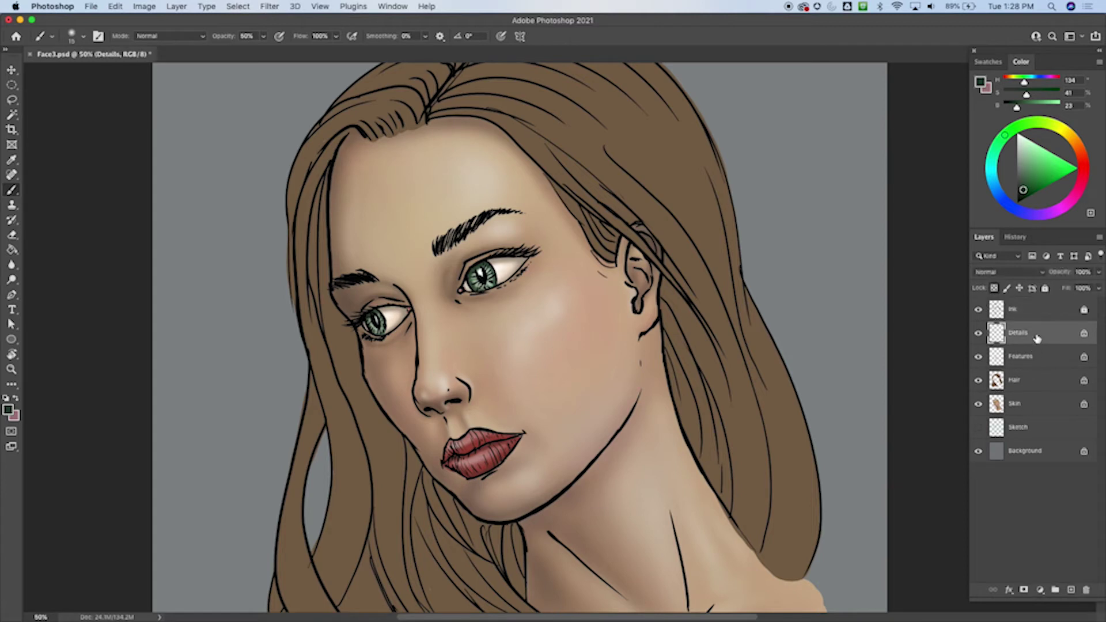
pyautogui.click(1041, 356)
pyautogui.click(1038, 383)
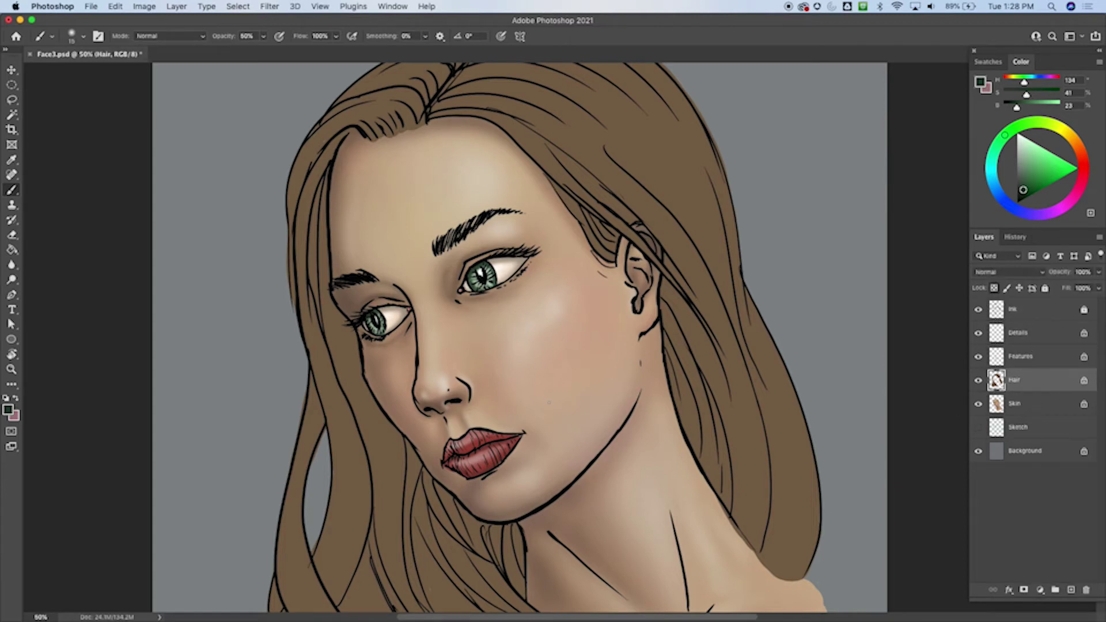
# Step: Choose a Hard Round Pressure brush and shade the hair around the forehead and face in brown of hue 28, 31% saturation and 23% brightness
pyautogui.press('super+minus')
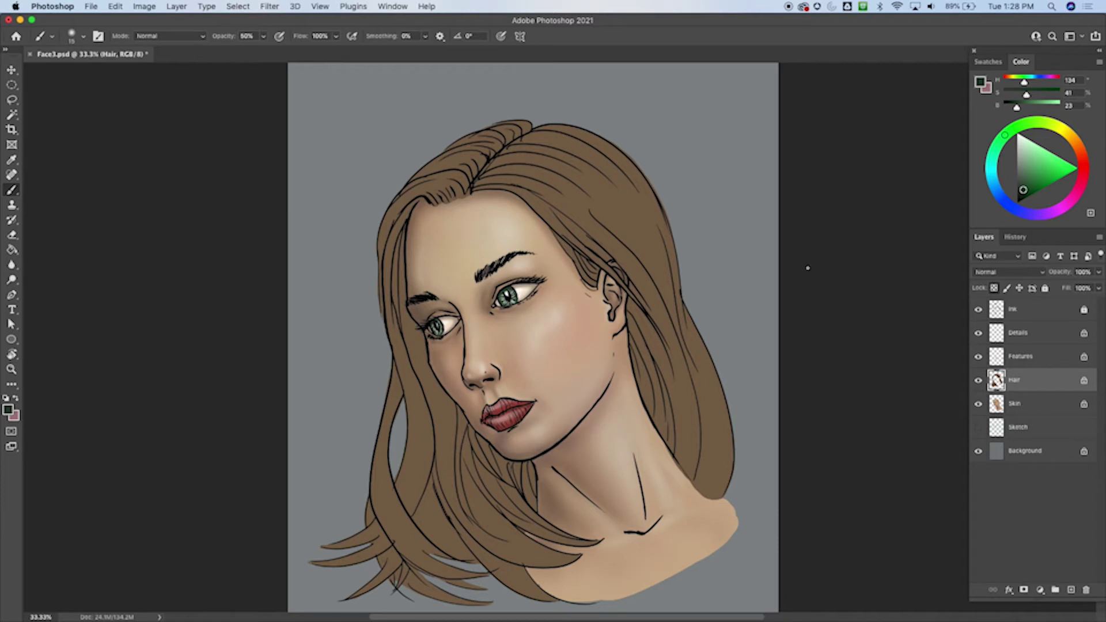
pyautogui.rightClick(714, 133)
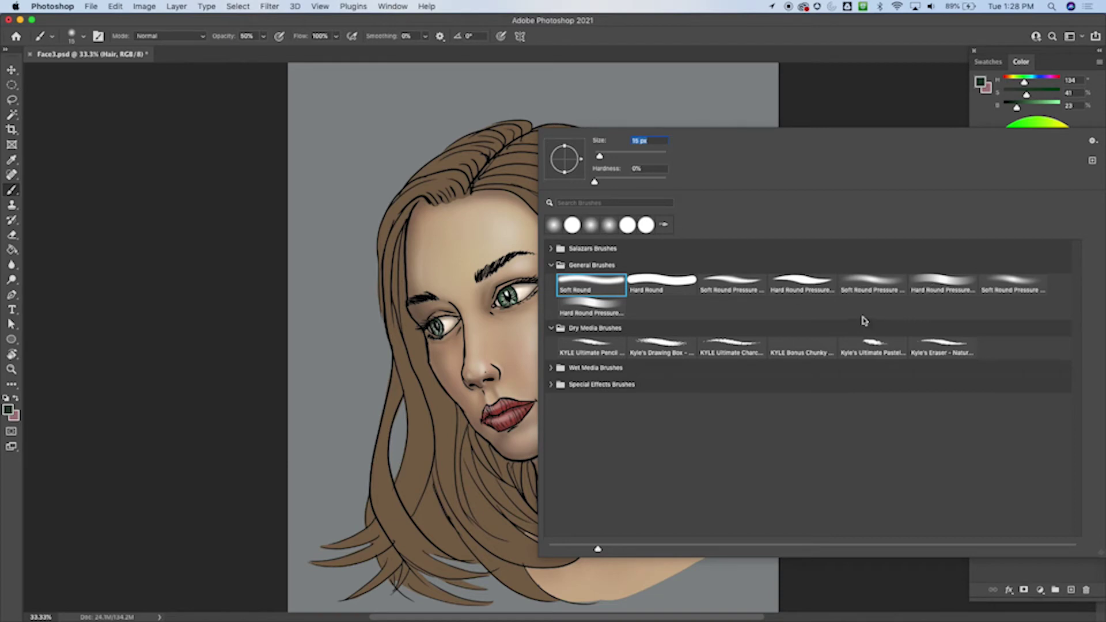
pyautogui.click(874, 285)
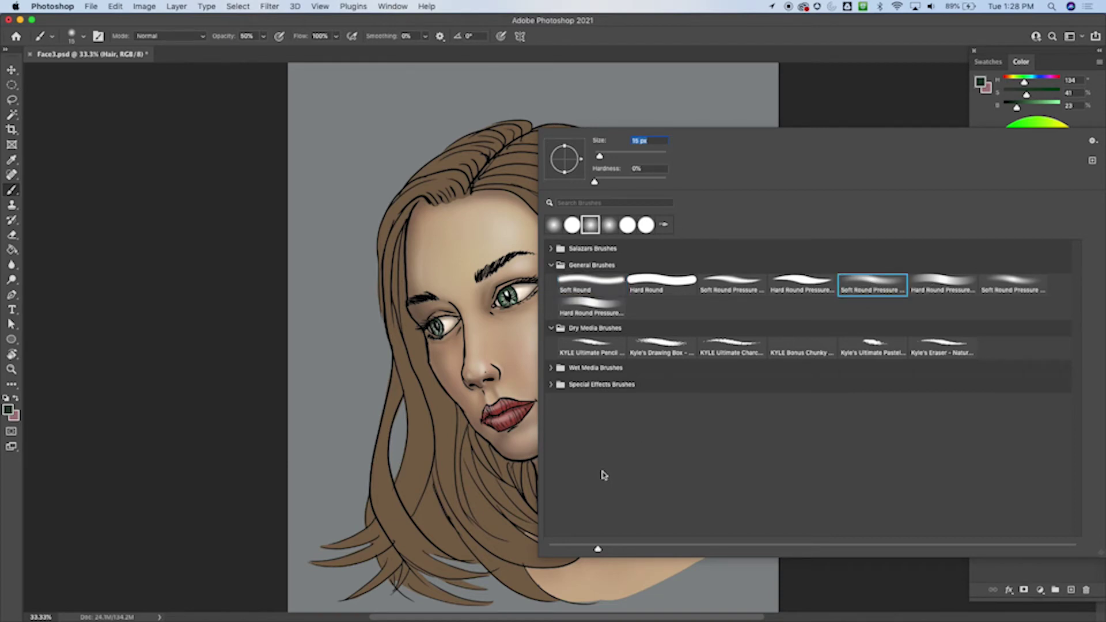
pyautogui.click(591, 308)
pyautogui.click(744, 53)
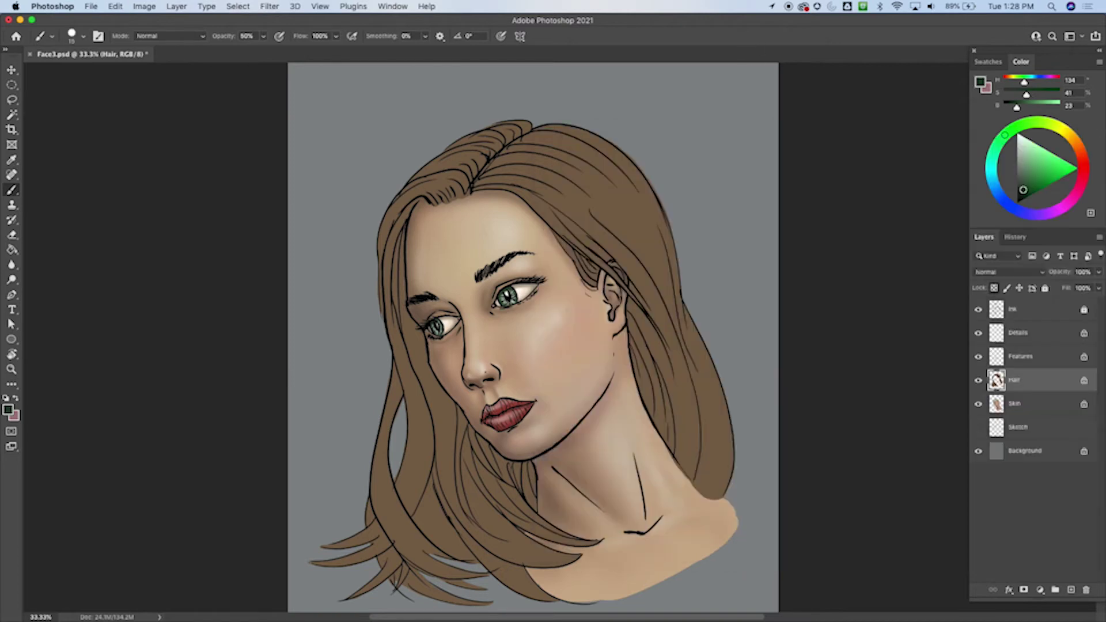
pyautogui.keyDown('alt'); pyautogui.click(628, 193); pyautogui.keyUp('alt')
pyautogui.moveTo(1029, 173); pyautogui.dragTo(1022, 189)
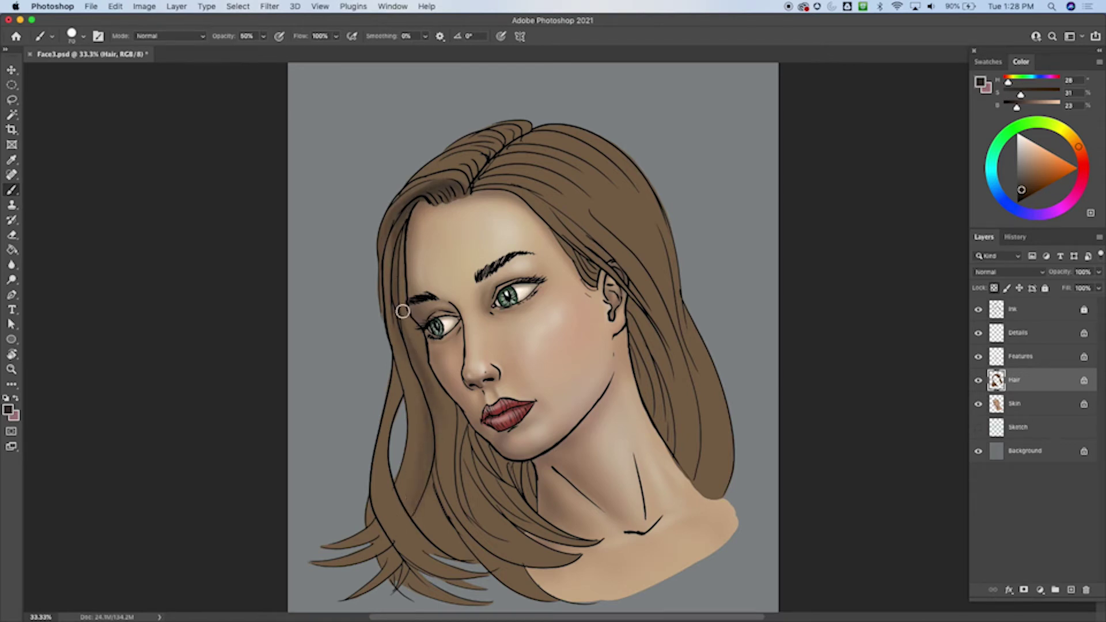
# Step: Shade the long strands beside the cheek and below the chin in a brown of hue 28, 42% saturation and 24% brightness
pyautogui.moveTo(1019, 187); pyautogui.dragTo(1023, 189)
pyautogui.press('super+equal')
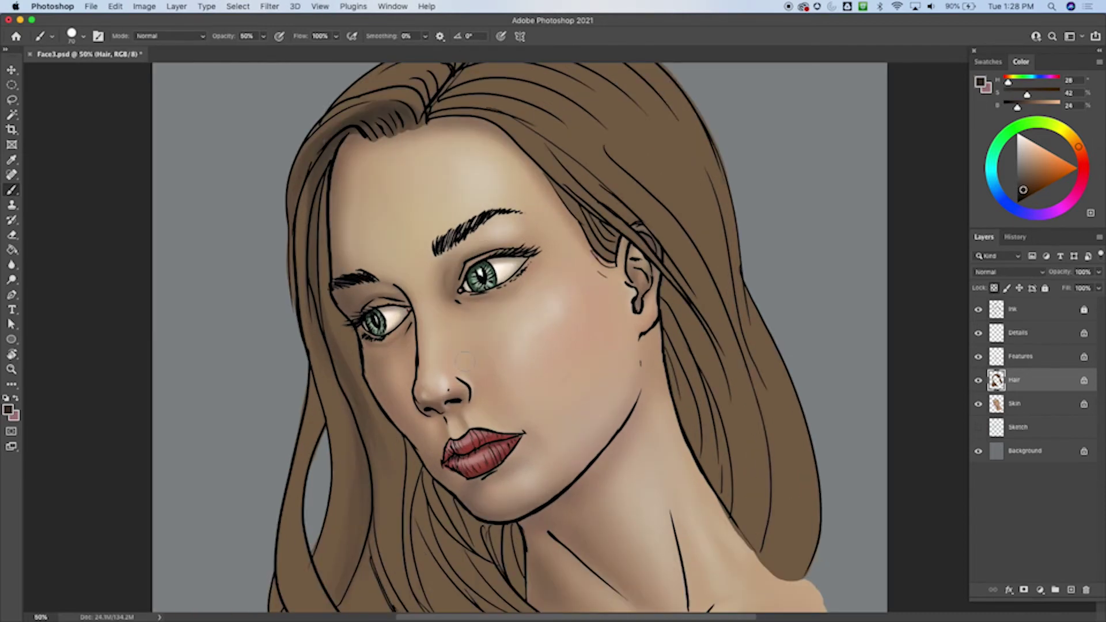
pyautogui.scroll(-5, 466, 361)
pyautogui.hscroll(-4, 466, 361)
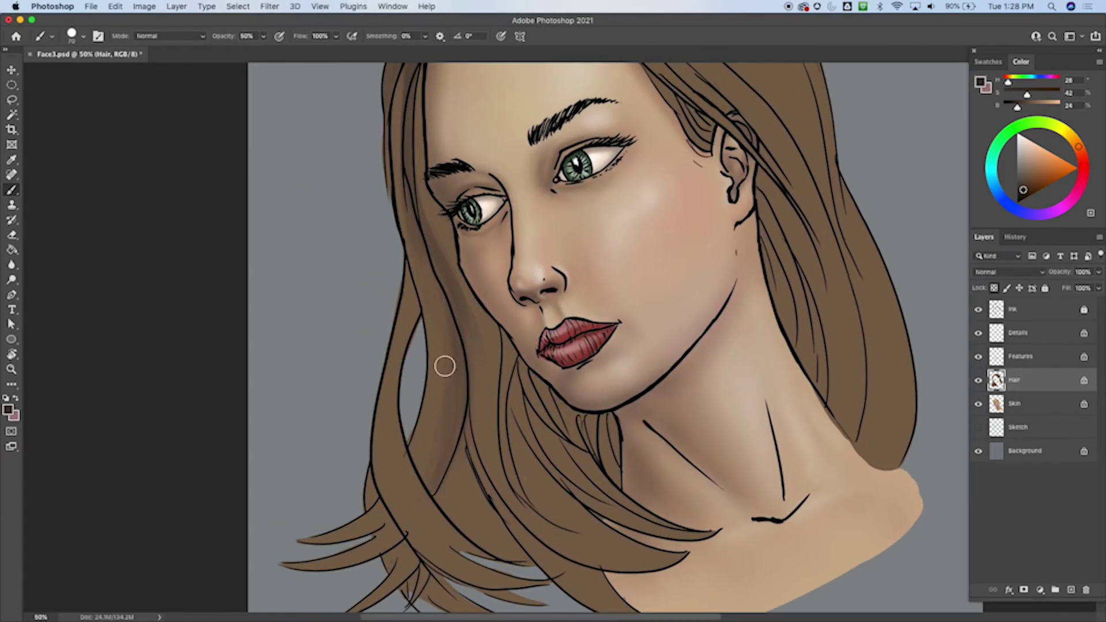
pyautogui.moveTo(429, 182)
pyautogui.mouseDown()
pyautogui.moveTo(493, 402)
pyautogui.moveTo(452, 264)
pyautogui.moveTo(573, 459)
pyautogui.moveTo(517, 348)
pyautogui.moveTo(667, 507)
pyautogui.moveTo(587, 444)
pyautogui.moveTo(607, 417)
pyautogui.mouseUp()
pyautogui.moveTo(528, 361); pyautogui.dragTo(566, 444)
pyautogui.press('[')
pyautogui.moveTo(498, 377); pyautogui.dragTo(576, 507)
pyautogui.moveTo(508, 391)
pyautogui.mouseDown()
pyautogui.moveTo(629, 537)
pyautogui.moveTo(667, 560)
pyautogui.mouseUp()
pyautogui.moveTo(477, 418); pyautogui.dragTo(657, 553)
pyautogui.moveTo(469, 376); pyautogui.dragTo(635, 559)
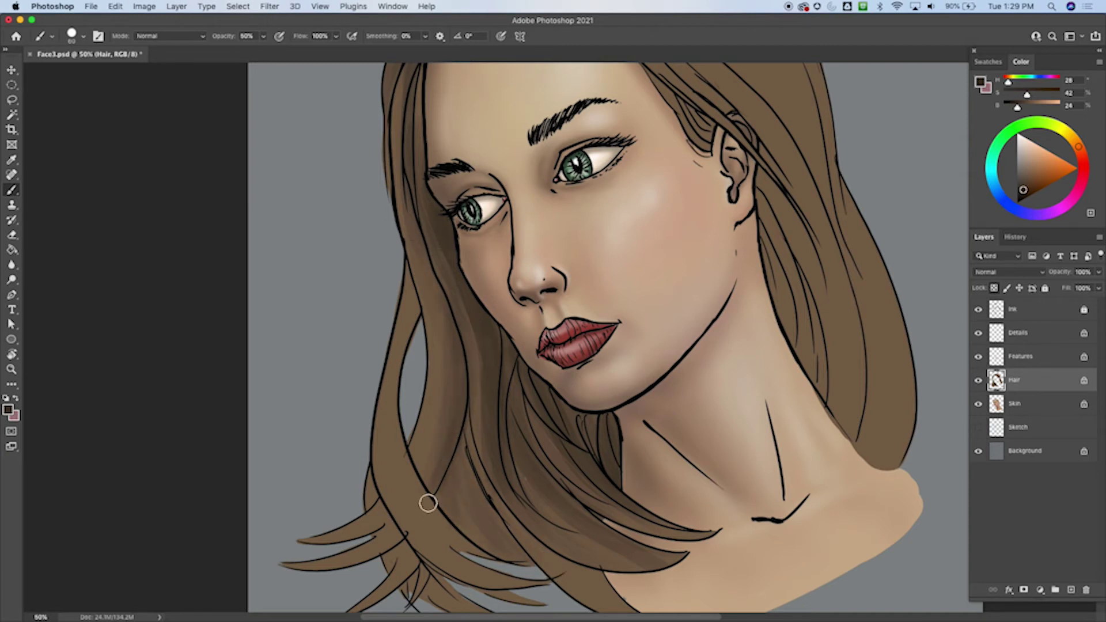
# Step: Shade the long outer strands beside the cheek with a smaller 45 px brush in the same brown
pyautogui.press('[')
pyautogui.press('[')
pyautogui.moveTo(414, 289)
pyautogui.mouseDown()
pyautogui.moveTo(395, 447)
pyautogui.moveTo(429, 497)
pyautogui.mouseUp()
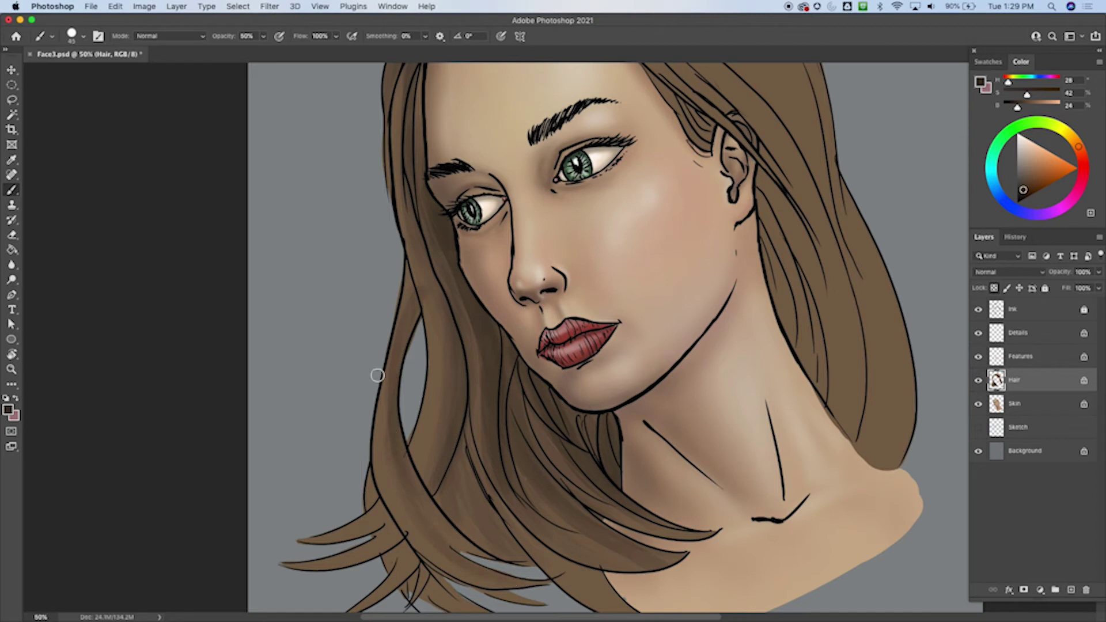
pyautogui.moveTo(384, 360)
pyautogui.mouseDown()
pyautogui.moveTo(383, 441)
pyautogui.moveTo(420, 538)
pyautogui.mouseUp()
pyautogui.moveTo(375, 479)
pyautogui.mouseDown()
pyautogui.moveTo(402, 540)
pyautogui.moveTo(491, 590)
pyautogui.mouseUp()
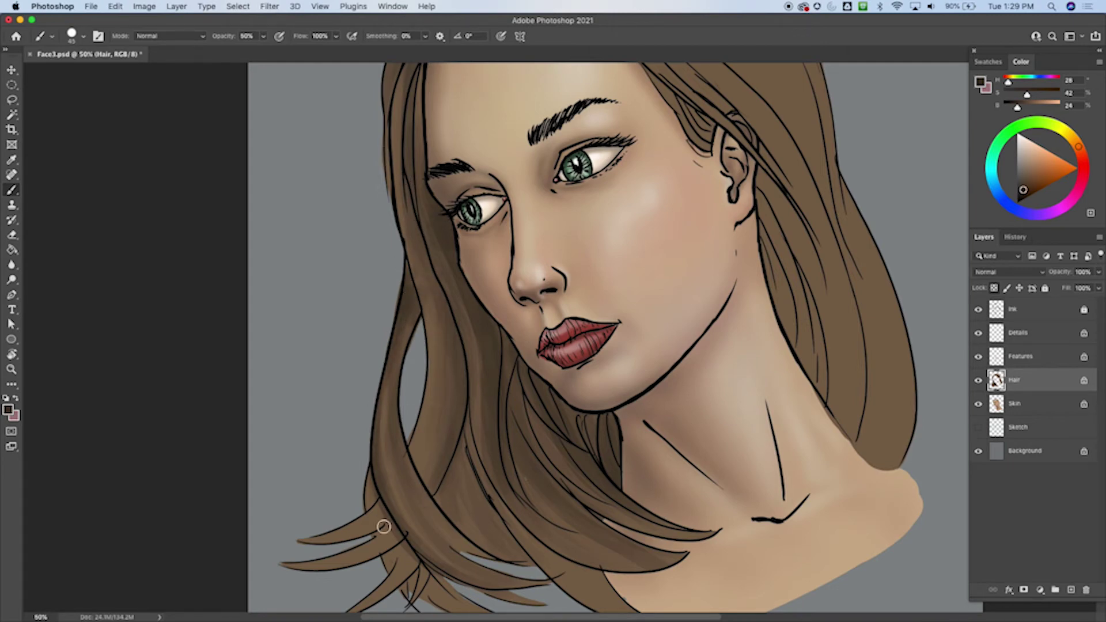
# Step: Shade the lower ends of the hair beside the neck and the flicked-out tips in the same brown
pyautogui.scroll(-5, 552, 442)
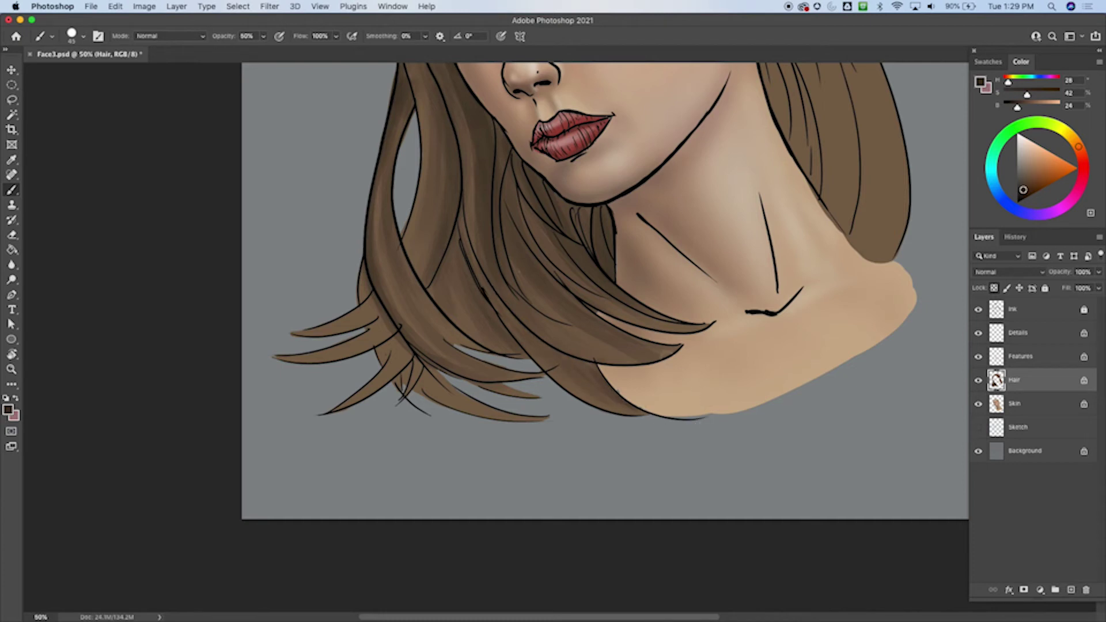
pyautogui.moveTo(565, 338); pyautogui.dragTo(669, 352)
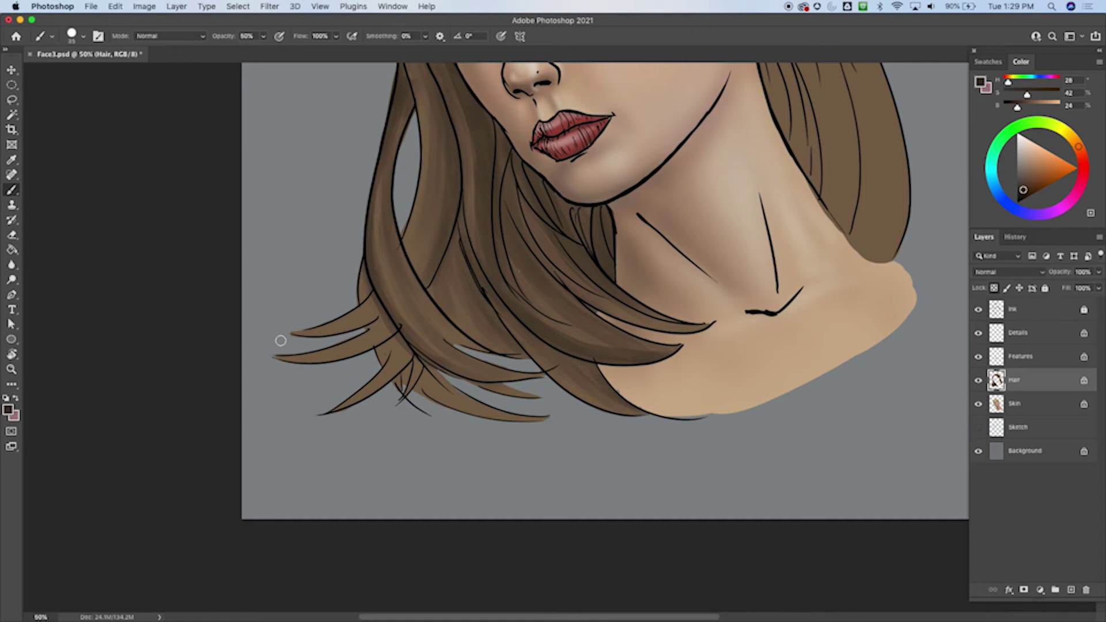
pyautogui.moveTo(289, 336)
pyautogui.mouseDown()
pyautogui.moveTo(379, 314)
pyautogui.moveTo(314, 335)
pyautogui.moveTo(378, 308)
pyautogui.moveTo(296, 338)
pyautogui.moveTo(307, 353)
pyautogui.moveTo(401, 323)
pyautogui.moveTo(277, 367)
pyautogui.mouseUp()
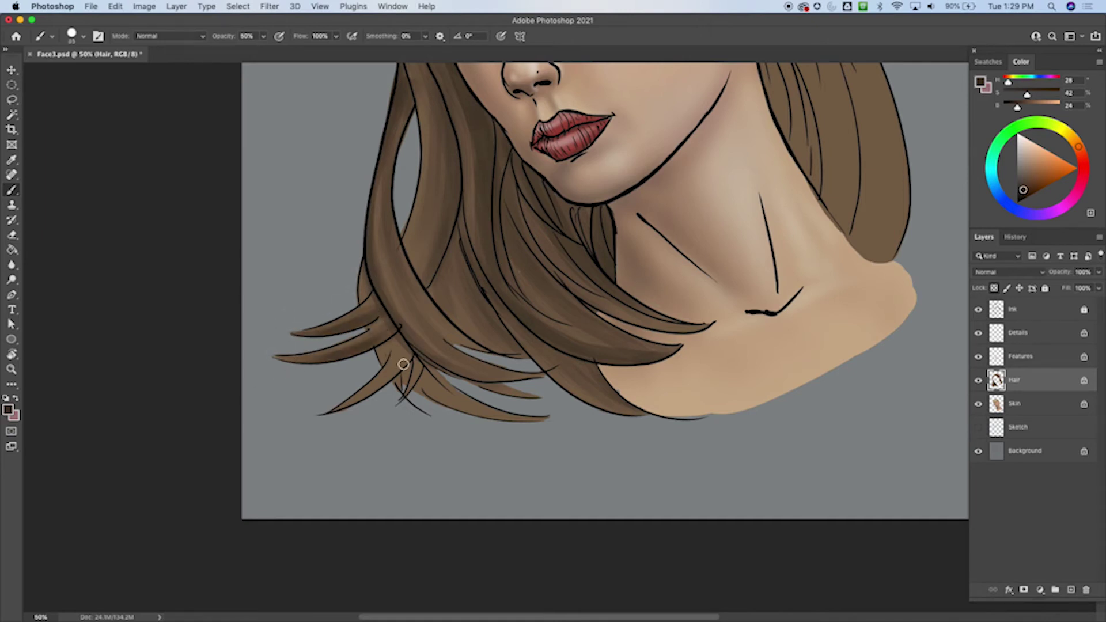
pyautogui.moveTo(383, 383)
pyautogui.mouseDown()
pyautogui.moveTo(399, 368)
pyautogui.moveTo(374, 377)
pyautogui.moveTo(392, 349)
pyautogui.moveTo(408, 397)
pyautogui.mouseUp()
pyautogui.moveTo(402, 350)
pyautogui.mouseDown()
pyautogui.moveTo(435, 402)
pyautogui.moveTo(426, 378)
pyautogui.moveTo(565, 421)
pyautogui.moveTo(435, 381)
pyautogui.moveTo(555, 419)
pyautogui.mouseUp()
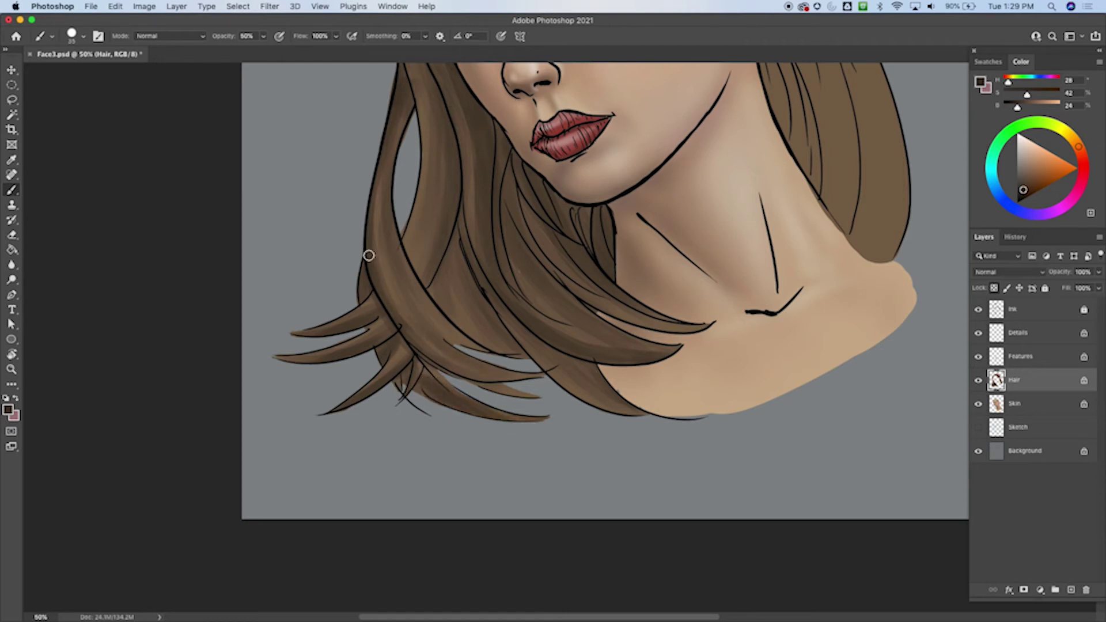
# Step: Deepen the shading along the curved outer strand and the lock running from the cheek down below the chin
pyautogui.moveTo(482, 354)
pyautogui.mouseDown()
pyautogui.moveTo(370, 236)
pyautogui.moveTo(386, 144)
pyautogui.mouseUp()
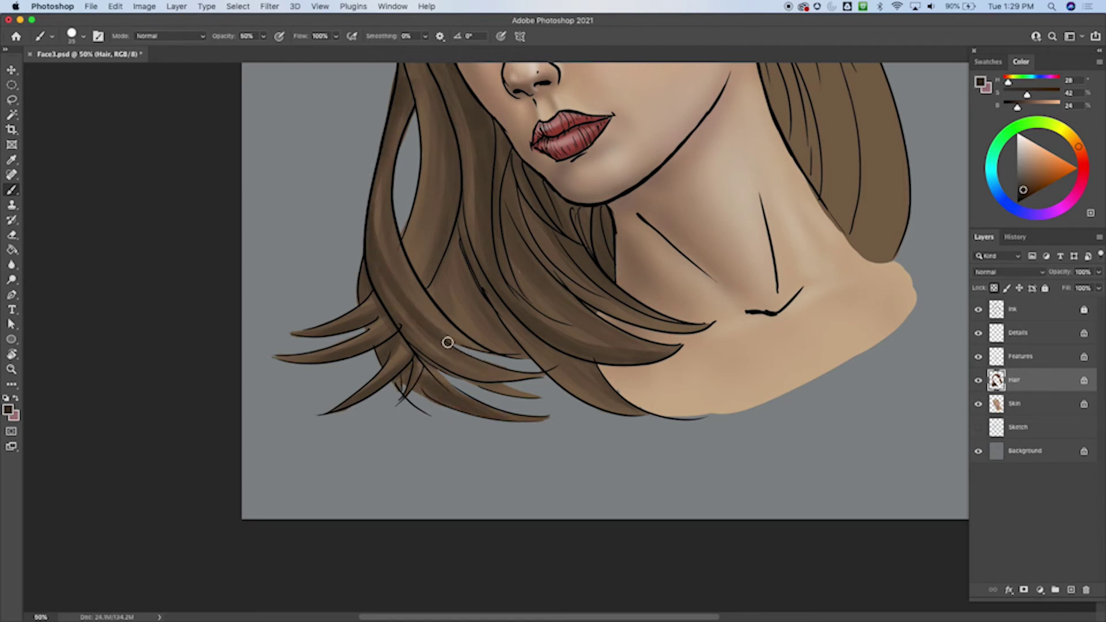
pyautogui.moveTo(430, 327)
pyautogui.mouseDown()
pyautogui.moveTo(394, 293)
pyautogui.moveTo(379, 178)
pyautogui.mouseUp()
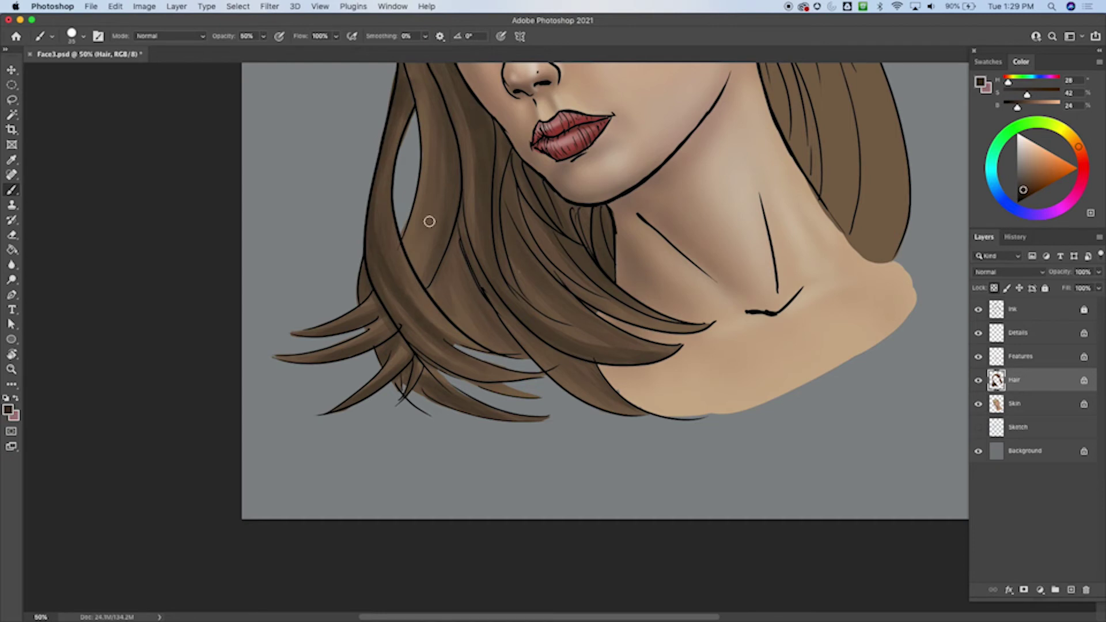
pyautogui.moveTo(424, 95)
pyautogui.mouseDown()
pyautogui.moveTo(413, 273)
pyautogui.moveTo(402, 237)
pyautogui.moveTo(452, 131)
pyautogui.moveTo(418, 279)
pyautogui.moveTo(434, 283)
pyautogui.moveTo(445, 155)
pyautogui.moveTo(477, 307)
pyautogui.moveTo(460, 301)
pyautogui.moveTo(489, 267)
pyautogui.moveTo(478, 279)
pyautogui.moveTo(581, 360)
pyautogui.mouseUp()
# Step: Shade the swept hair between the parting and the forehead, following the strands up to the top of the head
pyautogui.moveTo(650, 79); pyautogui.dragTo(675, 166)
pyautogui.moveTo(684, 243); pyautogui.dragTo(636, 408)
pyautogui.scroll(-4, 636, 407)
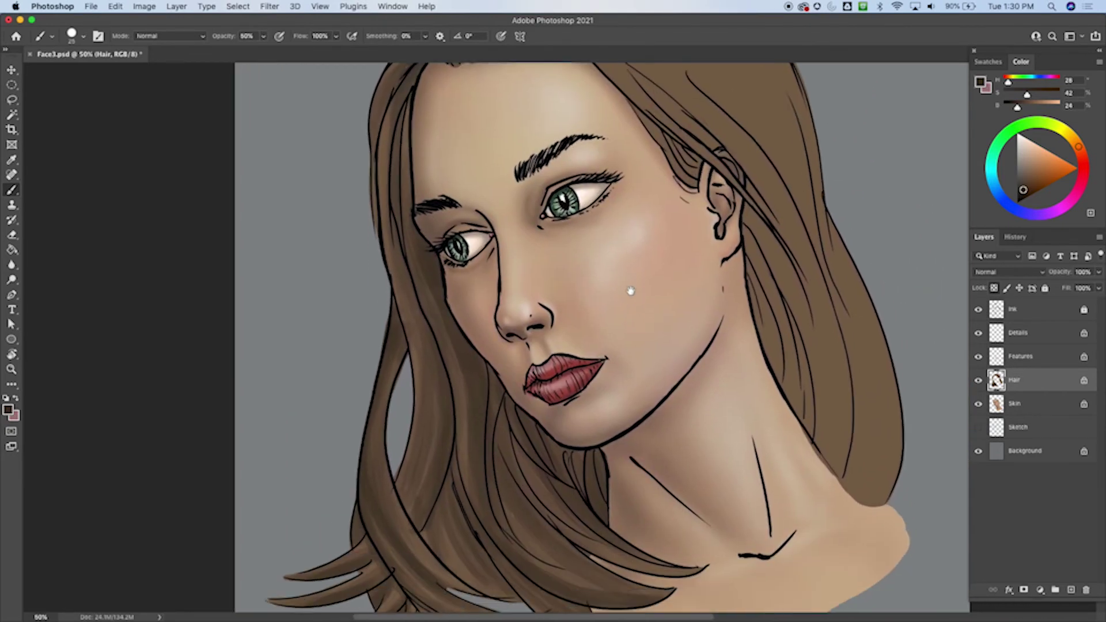
pyautogui.scroll(5, 754, 265)
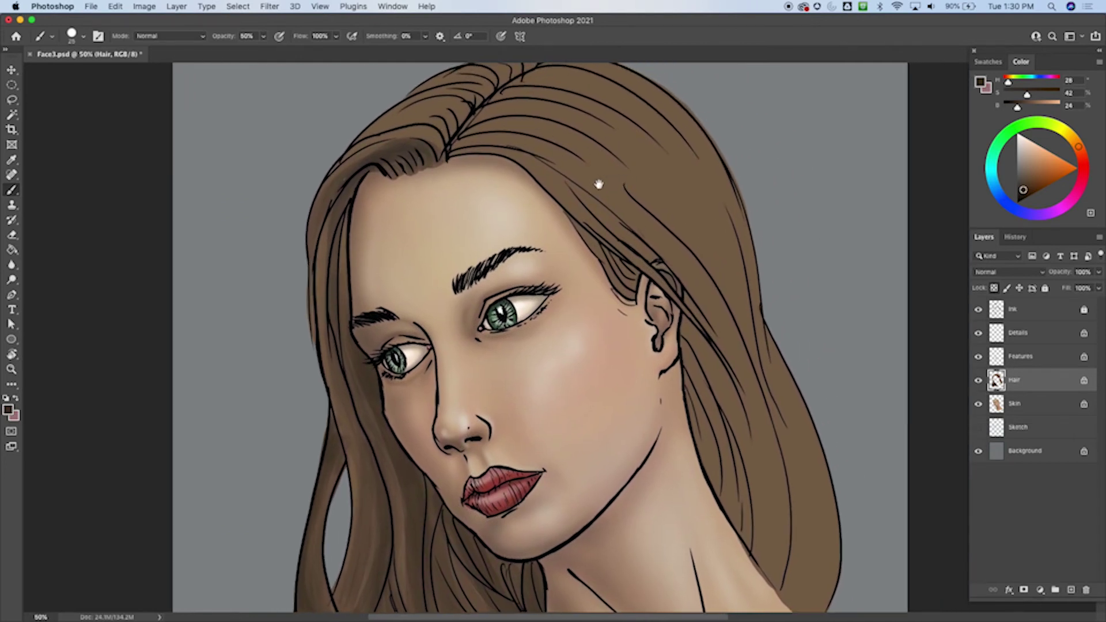
pyautogui.hscroll(-3, 612, 192)
pyautogui.scroll(2, 612, 191)
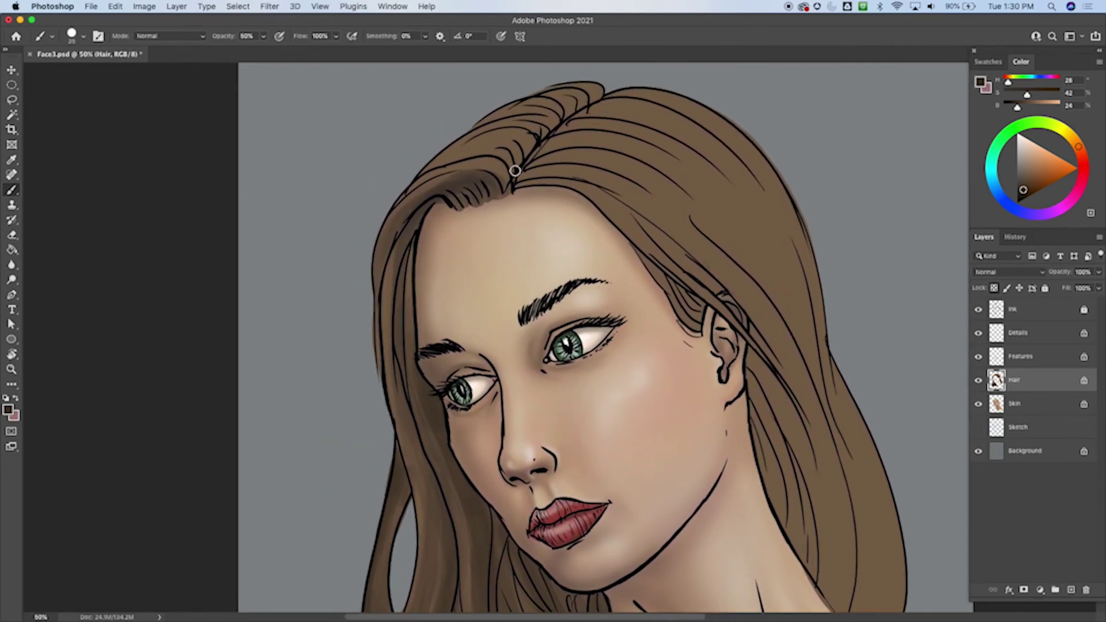
pyautogui.moveTo(509, 157)
pyautogui.mouseDown()
pyautogui.moveTo(438, 178)
pyautogui.moveTo(518, 165)
pyautogui.moveTo(394, 207)
pyautogui.mouseUp()
pyautogui.press('[')
pyautogui.moveTo(535, 136)
pyautogui.mouseDown()
pyautogui.moveTo(498, 134)
pyautogui.moveTo(449, 176)
pyautogui.mouseUp()
pyautogui.moveTo(524, 160); pyautogui.dragTo(561, 116)
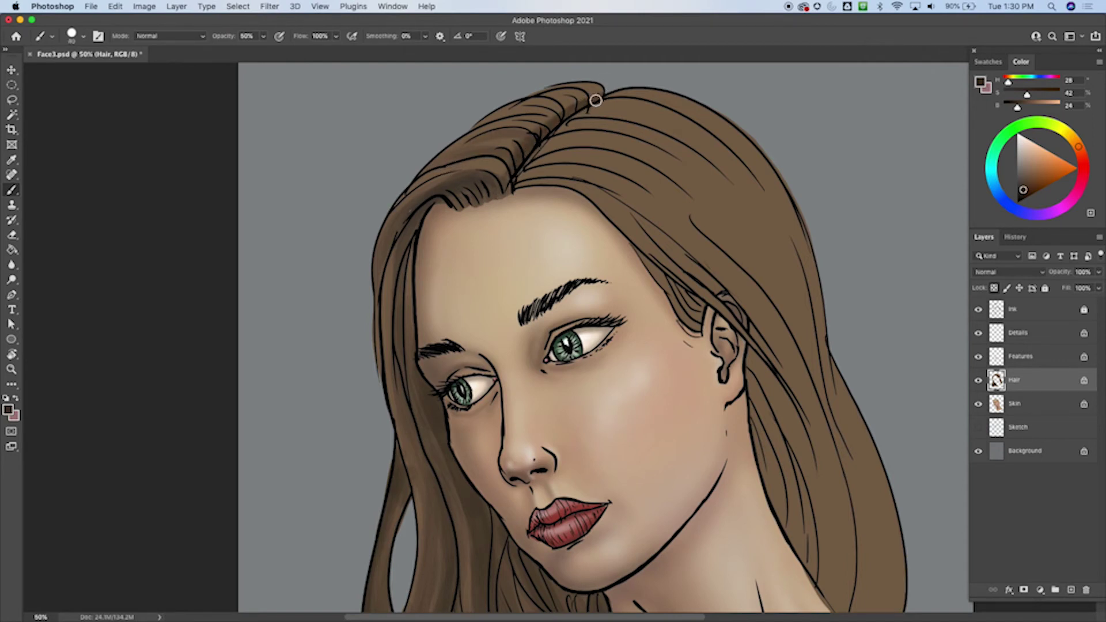
pyautogui.press('[')
pyautogui.moveTo(581, 109)
pyautogui.mouseDown()
pyautogui.moveTo(550, 97)
pyautogui.moveTo(456, 144)
pyautogui.mouseUp()
pyautogui.press('[')
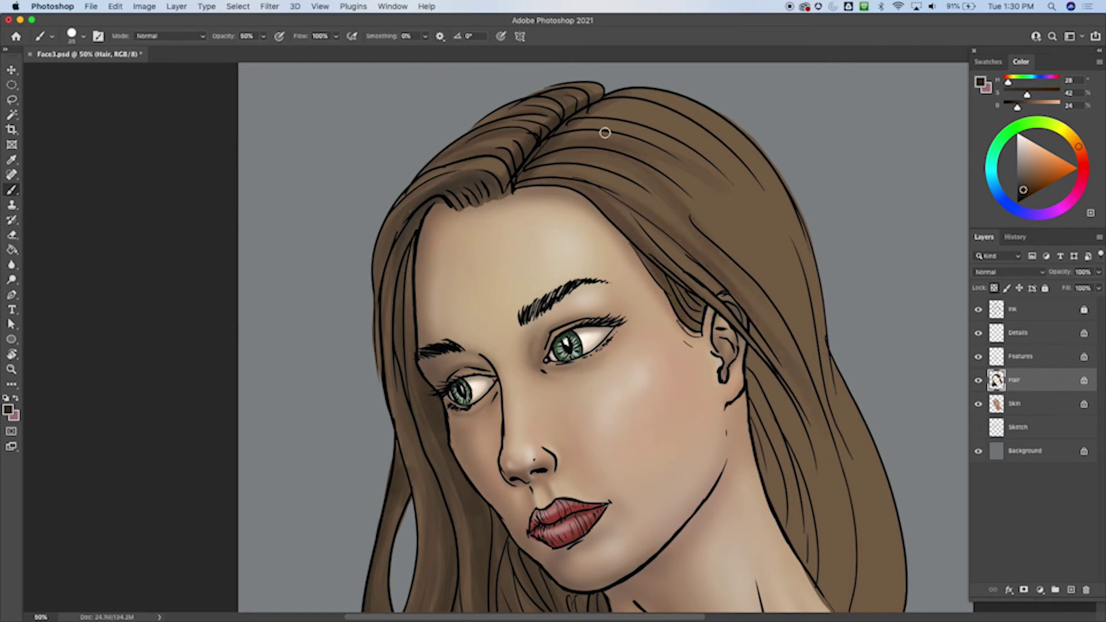
# Step: Shade the strands sweeping from the parting over the crown and down the back of the head
pyautogui.moveTo(642, 141); pyautogui.dragTo(799, 312)
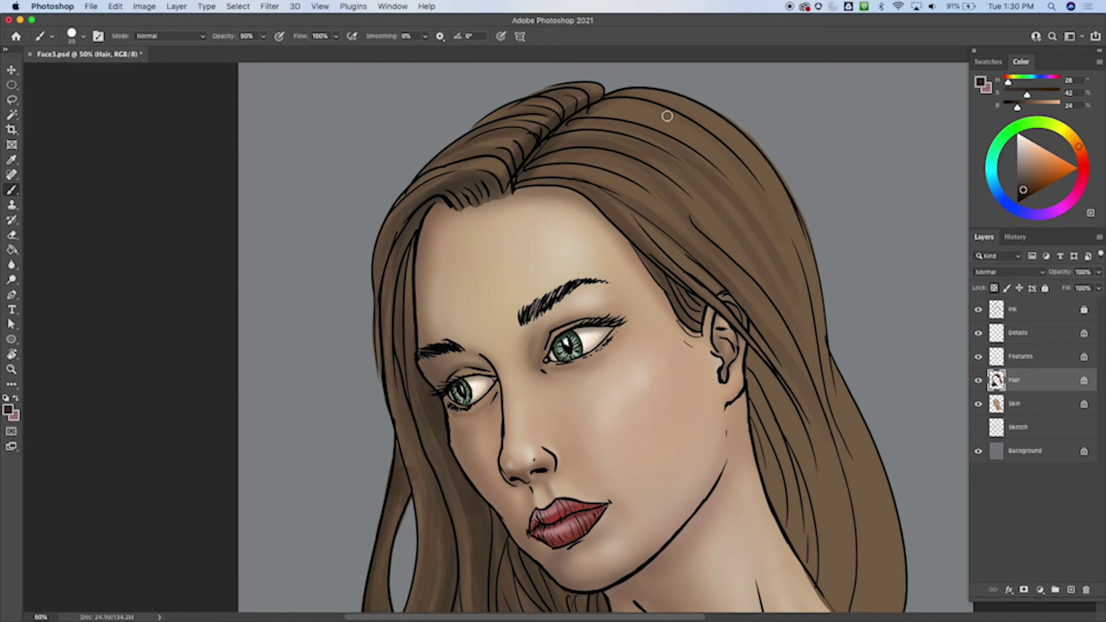
pyautogui.moveTo(642, 99)
pyautogui.mouseDown()
pyautogui.moveTo(674, 105)
pyautogui.moveTo(753, 188)
pyautogui.mouseUp()
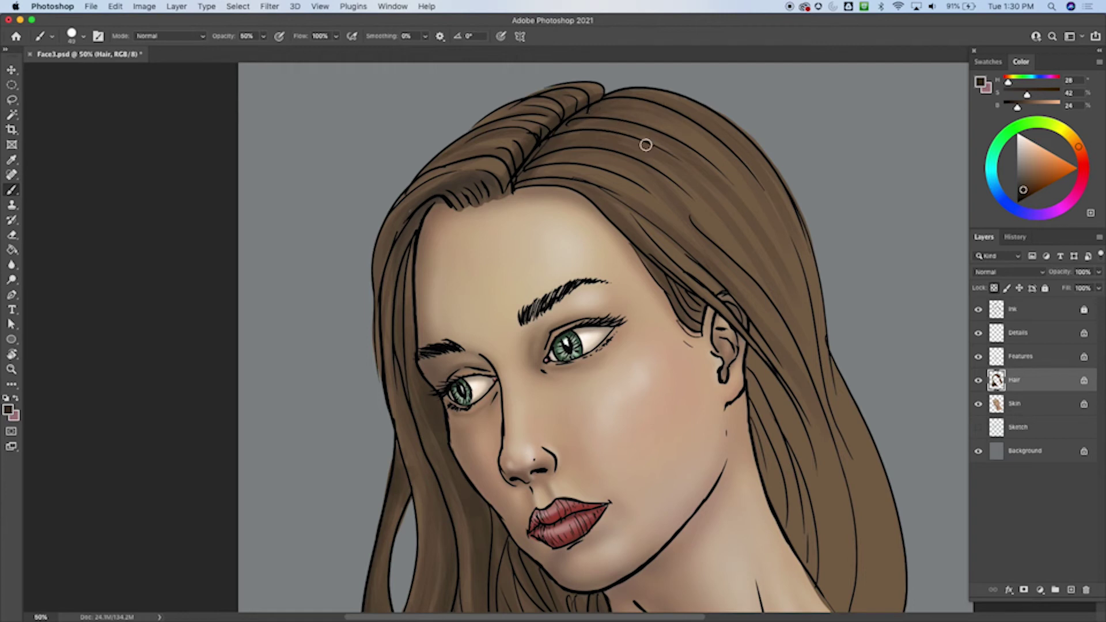
pyautogui.moveTo(630, 130); pyautogui.dragTo(725, 212)
pyautogui.moveTo(558, 164); pyautogui.dragTo(703, 230)
pyautogui.moveTo(800, 260)
pyautogui.mouseDown()
pyautogui.moveTo(873, 469)
pyautogui.moveTo(847, 501)
pyautogui.mouseUp()
# Step: Shade the hair above and behind the ear down to the shoulder, and deepen the outer strands of the crown
pyautogui.moveTo(752, 372)
pyautogui.mouseDown()
pyautogui.moveTo(703, 326)
pyautogui.moveTo(651, 330)
pyautogui.mouseUp()
pyautogui.moveTo(533, 174)
pyautogui.mouseDown()
pyautogui.moveTo(615, 242)
pyautogui.moveTo(520, 163)
pyautogui.moveTo(610, 247)
pyautogui.moveTo(527, 165)
pyautogui.moveTo(619, 224)
pyautogui.mouseUp()
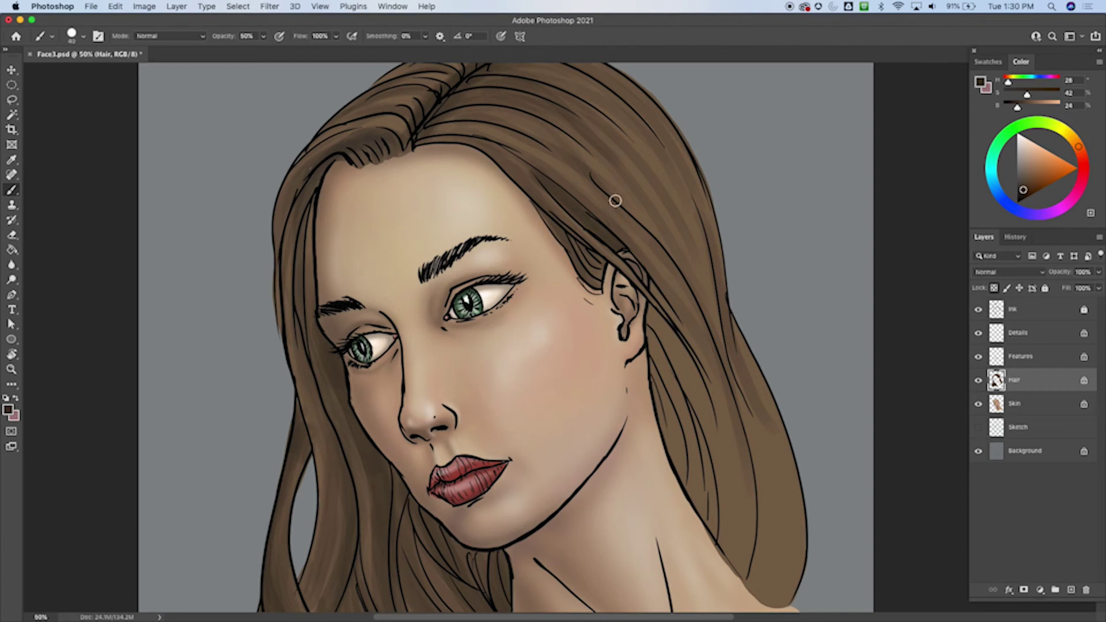
pyautogui.moveTo(581, 159); pyautogui.dragTo(727, 361)
pyautogui.moveTo(639, 265)
pyautogui.mouseDown()
pyautogui.moveTo(701, 371)
pyautogui.moveTo(731, 477)
pyautogui.mouseUp()
pyautogui.moveTo(656, 315)
pyautogui.mouseDown()
pyautogui.moveTo(667, 423)
pyautogui.moveTo(649, 302)
pyautogui.moveTo(700, 452)
pyautogui.moveTo(668, 343)
pyautogui.moveTo(695, 387)
pyautogui.moveTo(726, 550)
pyautogui.moveTo(669, 352)
pyautogui.moveTo(679, 449)
pyautogui.mouseUp()
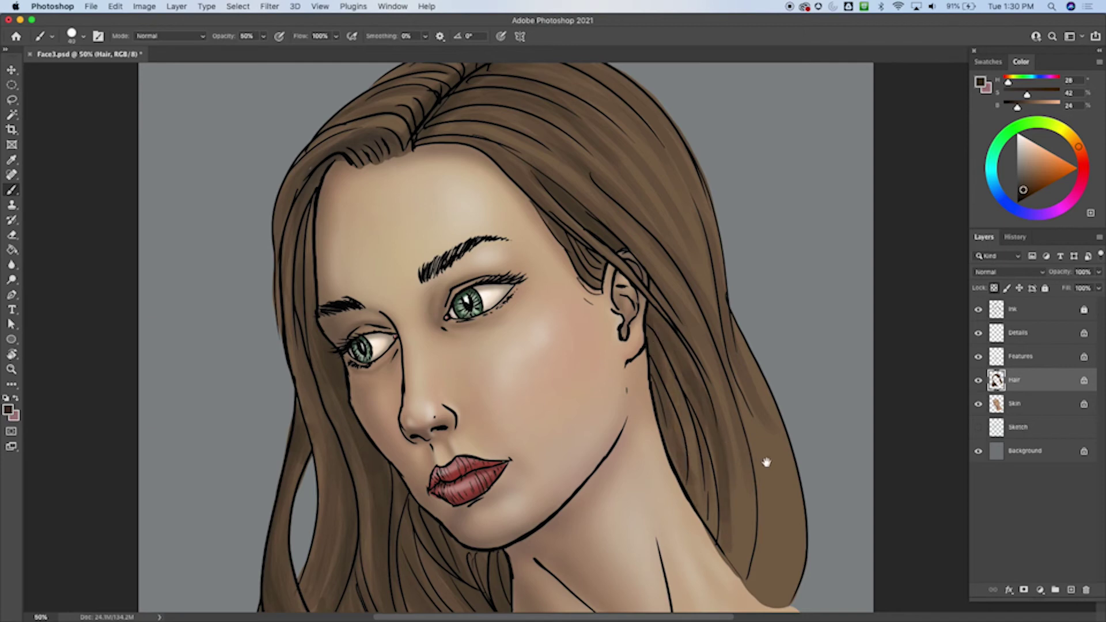
pyautogui.moveTo(769, 471)
pyautogui.mouseDown()
pyautogui.moveTo(713, 303)
pyautogui.moveTo(723, 333)
pyautogui.mouseUp()
pyautogui.moveTo(636, 253); pyautogui.dragTo(660, 377)
pyautogui.moveTo(654, 304)
pyautogui.mouseDown()
pyautogui.moveTo(664, 364)
pyautogui.moveTo(660, 309)
pyautogui.moveTo(613, 190)
pyautogui.moveTo(651, 349)
pyautogui.moveTo(605, 213)
pyautogui.moveTo(625, 190)
pyautogui.moveTo(660, 235)
pyautogui.moveTo(689, 424)
pyautogui.moveTo(642, 150)
pyautogui.moveTo(720, 377)
pyautogui.moveTo(710, 454)
pyautogui.moveTo(709, 345)
pyautogui.moveTo(651, 175)
pyautogui.moveTo(711, 292)
pyautogui.moveTo(726, 442)
pyautogui.moveTo(709, 459)
pyautogui.moveTo(638, 162)
pyautogui.moveTo(676, 214)
pyautogui.moveTo(723, 483)
pyautogui.moveTo(683, 196)
pyautogui.moveTo(749, 459)
pyautogui.moveTo(716, 233)
pyautogui.moveTo(671, 183)
pyautogui.moveTo(725, 305)
pyautogui.moveTo(717, 471)
pyautogui.moveTo(744, 398)
pyautogui.moveTo(754, 399)
pyautogui.moveTo(725, 473)
pyautogui.moveTo(711, 365)
pyautogui.moveTo(705, 451)
pyautogui.moveTo(647, 186)
pyautogui.moveTo(730, 328)
pyautogui.moveTo(736, 461)
pyautogui.moveTo(693, 210)
pyautogui.moveTo(644, 215)
pyautogui.moveTo(698, 392)
pyautogui.moveTo(685, 288)
pyautogui.moveTo(708, 307)
pyautogui.mouseUp()
pyautogui.scroll(10, 760, 424)
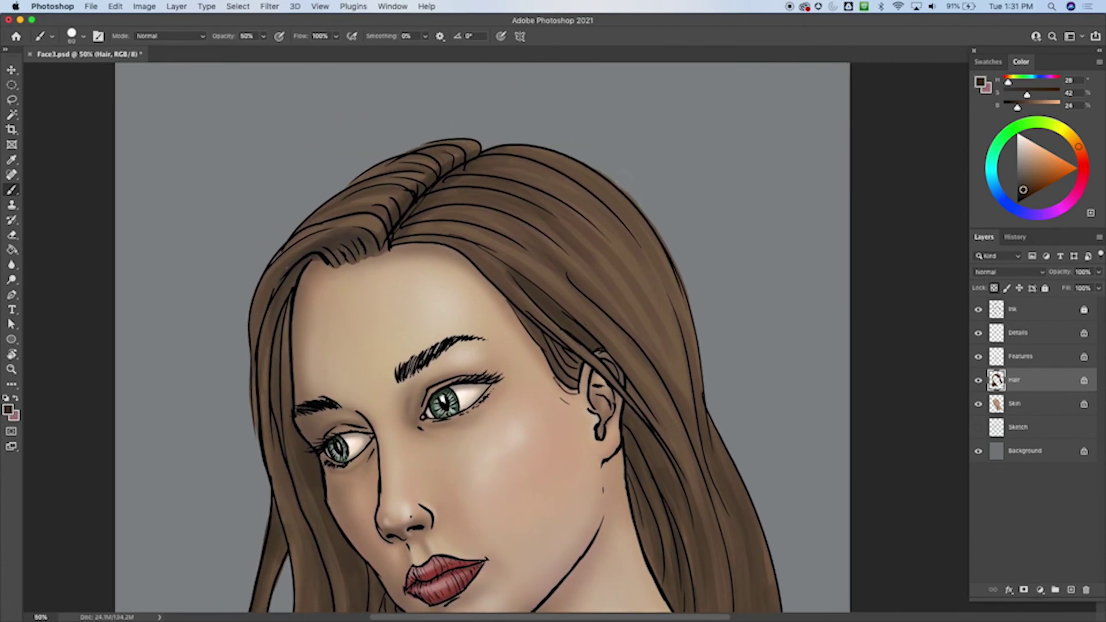
pyautogui.moveTo(588, 197)
pyautogui.mouseDown()
pyautogui.moveTo(701, 436)
pyautogui.moveTo(692, 444)
pyautogui.mouseUp()
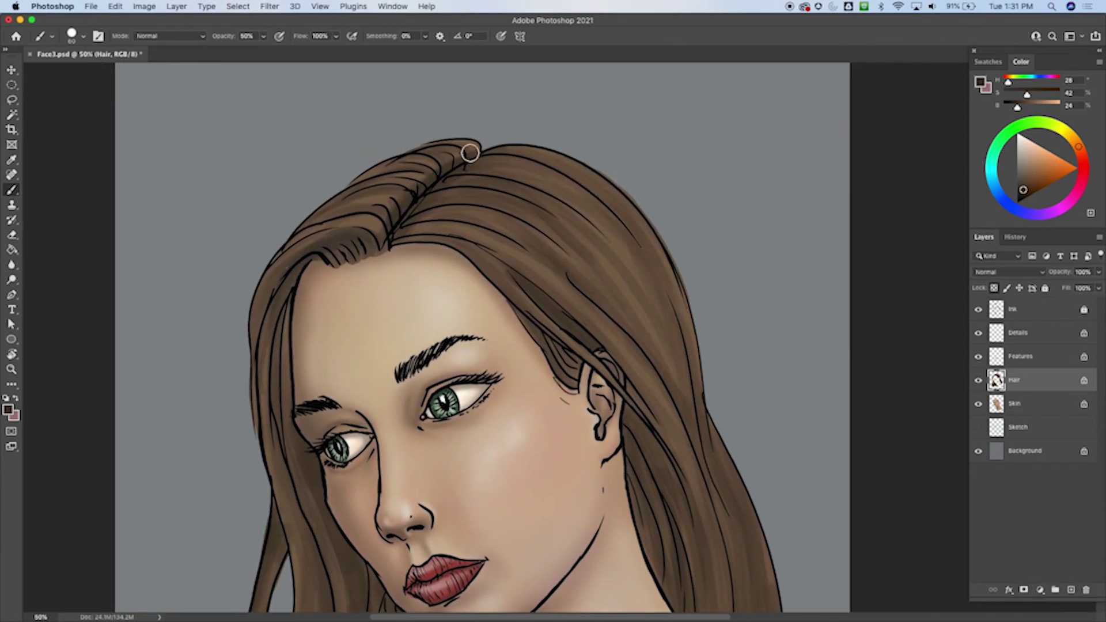
# Step: Darken the strands beside the eye and cheek with a 70% opacity brush in brown of hue 28, 39% saturation and 15% brightness
pyautogui.scroll(-10, 647, 280)
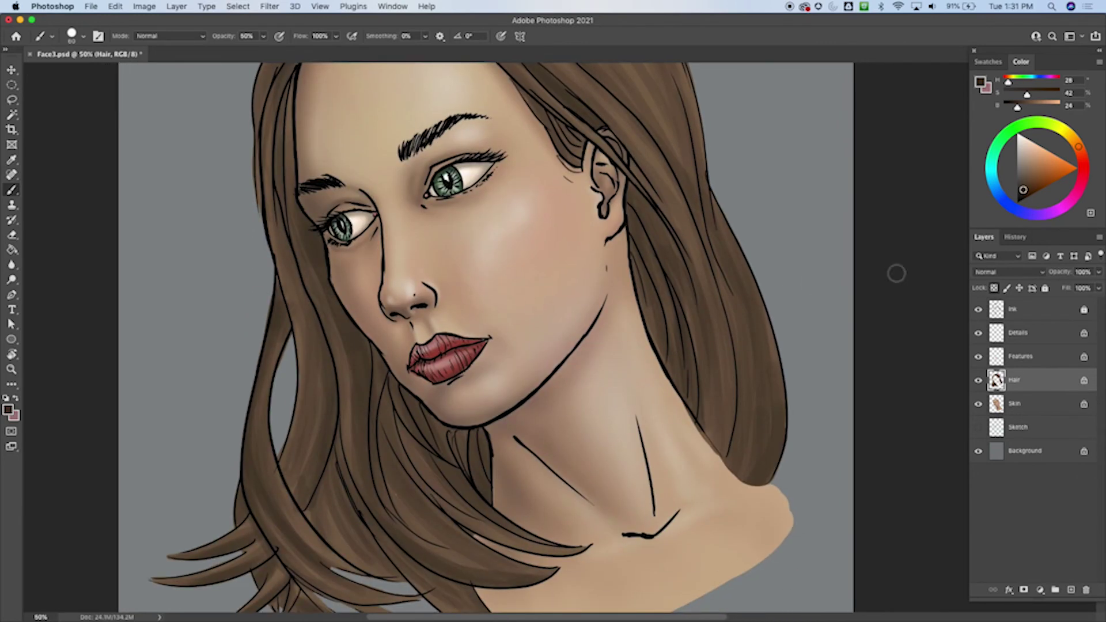
pyautogui.moveTo(1025, 187); pyautogui.dragTo(1020, 194)
pyautogui.scroll(-1, 397, 328)
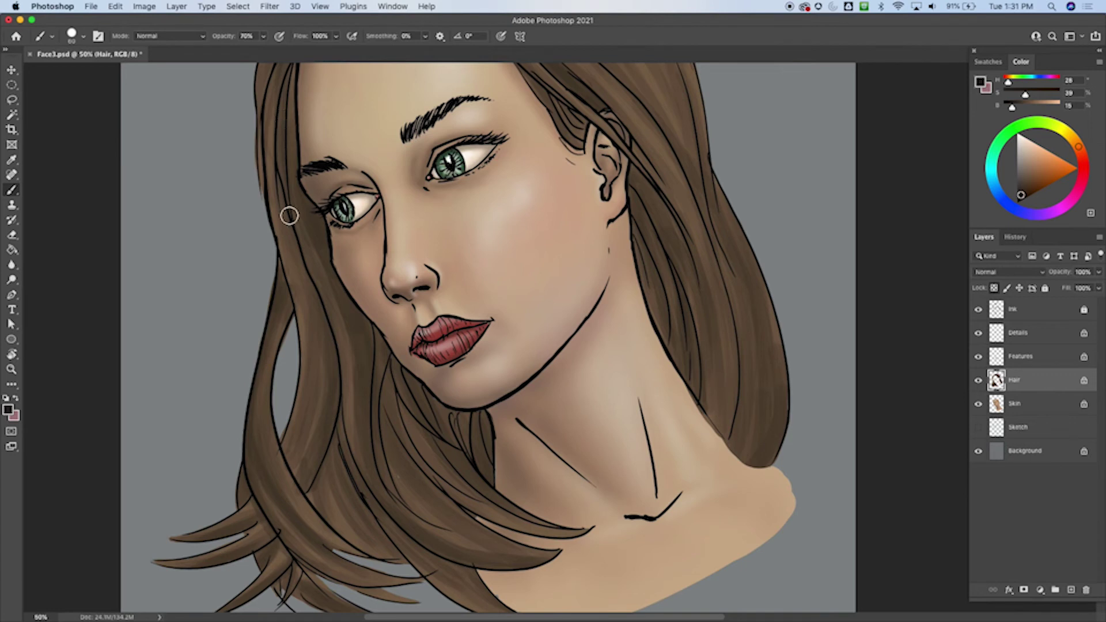
pyautogui.moveTo(294, 76); pyautogui.dragTo(324, 300)
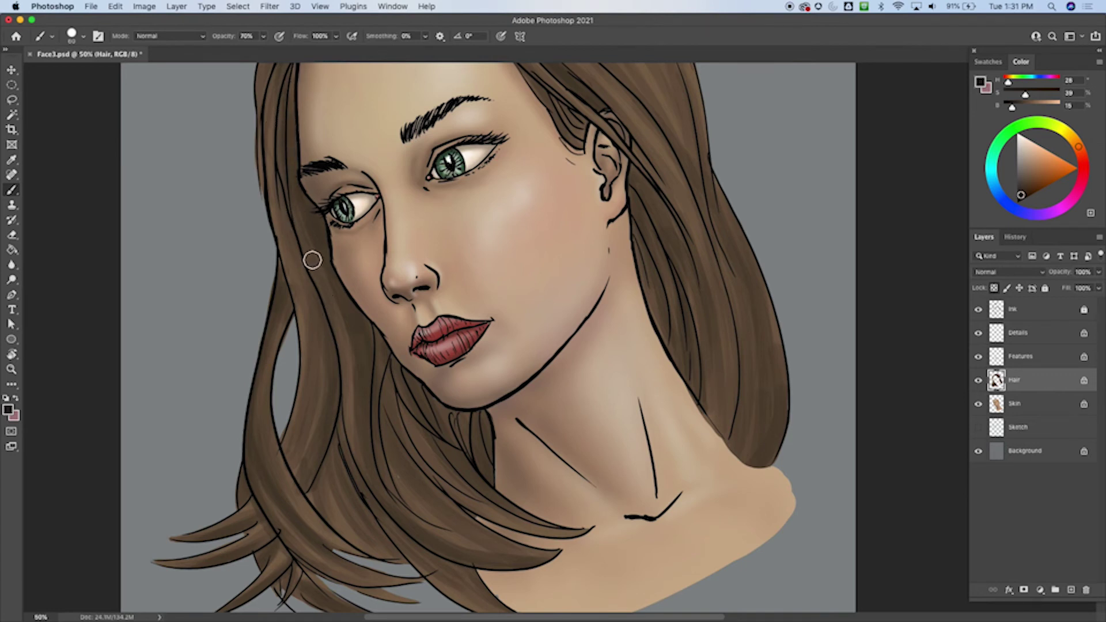
pyautogui.press('[')
pyautogui.press('[')
pyautogui.press('[')
pyautogui.press('[')
pyautogui.moveTo(288, 86); pyautogui.dragTo(299, 167)
pyautogui.moveTo(300, 215); pyautogui.dragTo(312, 253)
pyautogui.moveTo(290, 134); pyautogui.dragTo(336, 315)
pyautogui.moveTo(306, 199)
pyautogui.mouseDown()
pyautogui.moveTo(348, 328)
pyautogui.moveTo(375, 368)
pyautogui.moveTo(373, 414)
pyautogui.mouseUp()
# Step: Darken the overlapping strands beneath the cheek, jaw and chin with the deep brown, following their curves
pyautogui.moveTo(367, 366); pyautogui.dragTo(376, 469)
pyautogui.moveTo(372, 391)
pyautogui.mouseDown()
pyautogui.moveTo(366, 436)
pyautogui.moveTo(400, 515)
pyautogui.mouseUp()
pyautogui.moveTo(378, 341)
pyautogui.mouseDown()
pyautogui.moveTo(382, 413)
pyautogui.moveTo(402, 333)
pyautogui.moveTo(407, 461)
pyautogui.moveTo(415, 455)
pyautogui.moveTo(394, 445)
pyautogui.moveTo(523, 559)
pyautogui.mouseUp()
pyautogui.moveTo(388, 417); pyautogui.dragTo(493, 534)
pyautogui.moveTo(388, 364); pyautogui.dragTo(422, 454)
pyautogui.moveTo(402, 400)
pyautogui.mouseDown()
pyautogui.moveTo(468, 509)
pyautogui.moveTo(435, 452)
pyautogui.moveTo(447, 442)
pyautogui.moveTo(535, 527)
pyautogui.mouseUp()
pyautogui.moveTo(412, 428); pyautogui.dragTo(521, 525)
pyautogui.moveTo(404, 370); pyautogui.dragTo(437, 428)
pyautogui.moveTo(428, 390)
pyautogui.mouseDown()
pyautogui.moveTo(464, 429)
pyautogui.moveTo(472, 462)
pyautogui.mouseUp()
pyautogui.moveTo(473, 423); pyautogui.dragTo(496, 459)
pyautogui.moveTo(399, 466); pyautogui.dragTo(472, 553)
pyautogui.moveTo(402, 503); pyautogui.dragTo(495, 567)
pyautogui.moveTo(345, 390); pyautogui.dragTo(411, 528)
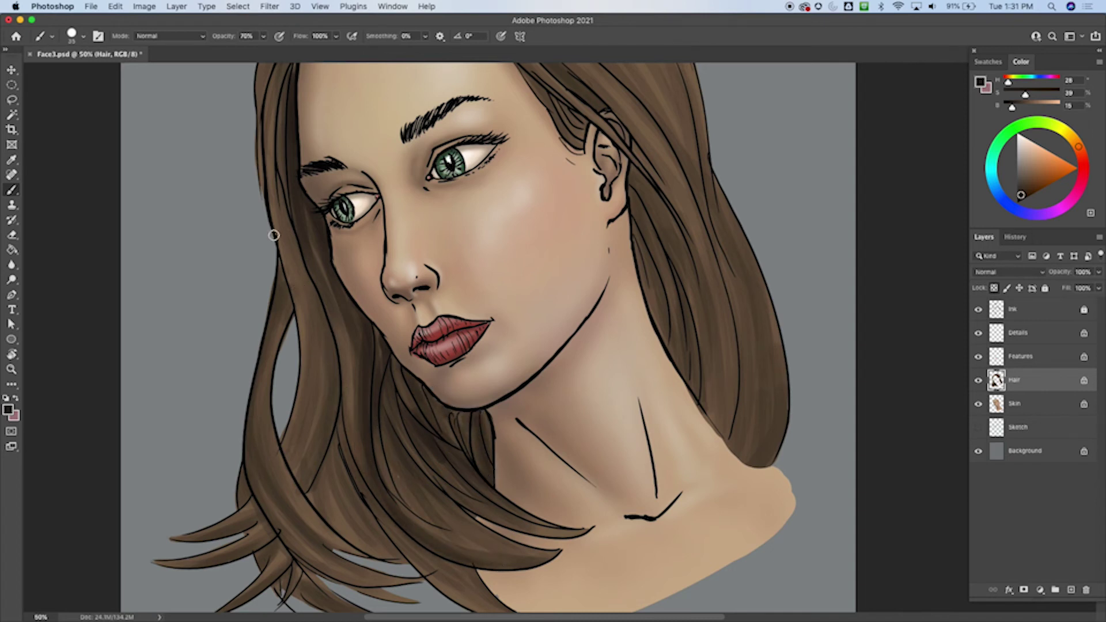
# Step: Darken the long lock bordering the gap in the hair beside the cheek
pyautogui.moveTo(304, 496)
pyautogui.mouseDown()
pyautogui.moveTo(308, 323)
pyautogui.moveTo(328, 334)
pyautogui.mouseUp()
pyautogui.moveTo(293, 477); pyautogui.dragTo(286, 264)
pyautogui.moveTo(287, 464)
pyautogui.mouseDown()
pyautogui.moveTo(296, 297)
pyautogui.moveTo(290, 465)
pyautogui.moveTo(301, 484)
pyautogui.moveTo(330, 396)
pyautogui.moveTo(303, 394)
pyautogui.mouseUp()
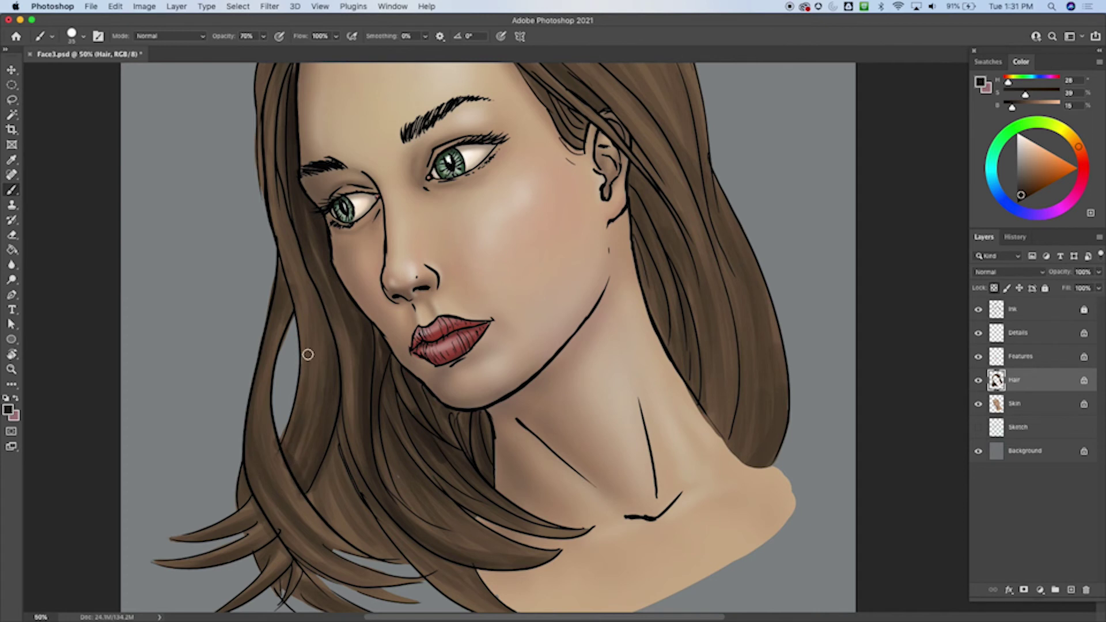
pyautogui.moveTo(295, 477); pyautogui.dragTo(312, 403)
pyautogui.moveTo(349, 485); pyautogui.dragTo(337, 455)
# Step: Add dark shadows to the lower hair beside the neck, where the locks overlap and cross
pyautogui.moveTo(440, 450)
pyautogui.mouseDown()
pyautogui.moveTo(427, 306)
pyautogui.moveTo(433, 333)
pyautogui.mouseUp()
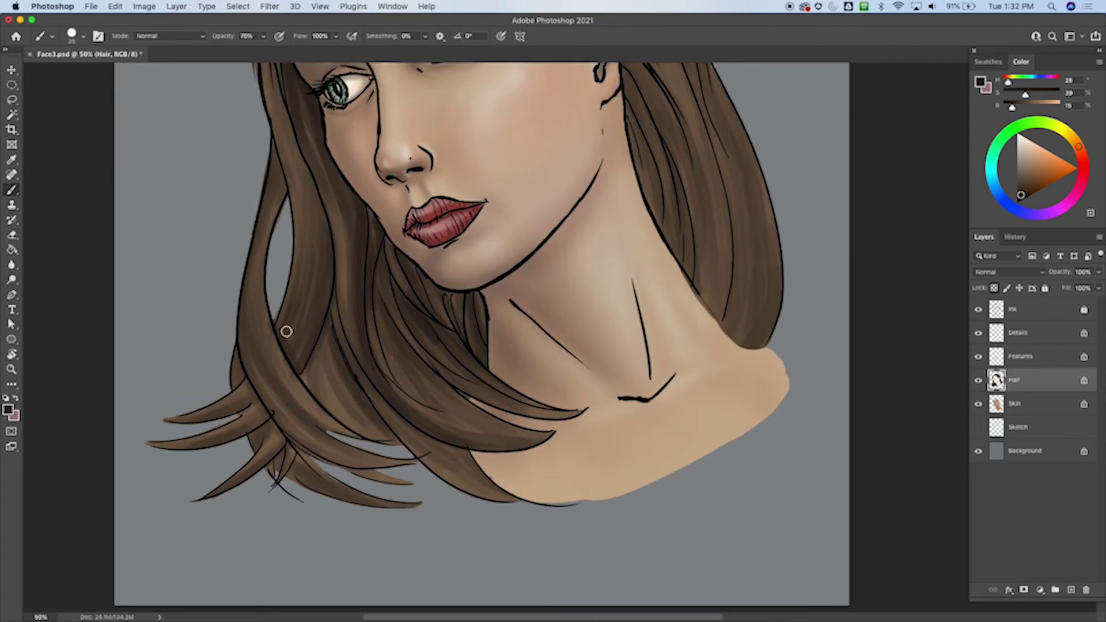
pyautogui.moveTo(430, 449)
pyautogui.mouseDown()
pyautogui.moveTo(417, 423)
pyautogui.moveTo(462, 450)
pyautogui.moveTo(483, 475)
pyautogui.moveTo(440, 440)
pyautogui.moveTo(488, 493)
pyautogui.mouseUp()
pyautogui.moveTo(364, 370); pyautogui.dragTo(401, 423)
pyautogui.moveTo(331, 325); pyautogui.dragTo(368, 392)
pyautogui.moveTo(303, 368); pyautogui.dragTo(311, 390)
pyautogui.moveTo(314, 349); pyautogui.dragTo(352, 425)
pyautogui.moveTo(328, 380)
pyautogui.mouseDown()
pyautogui.moveTo(367, 428)
pyautogui.moveTo(328, 347)
pyautogui.moveTo(292, 324)
pyautogui.moveTo(286, 269)
pyautogui.mouseUp()
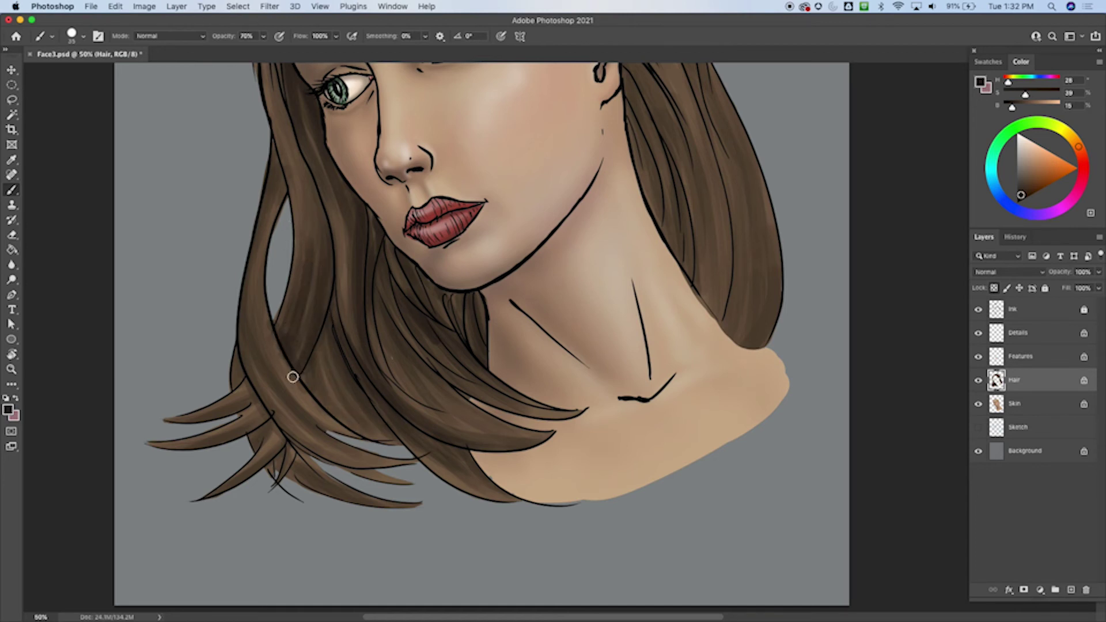
# Step: Darken the loose outer strand along its full length and the flicked-out tips at its end
pyautogui.scroll(4, 363, 166)
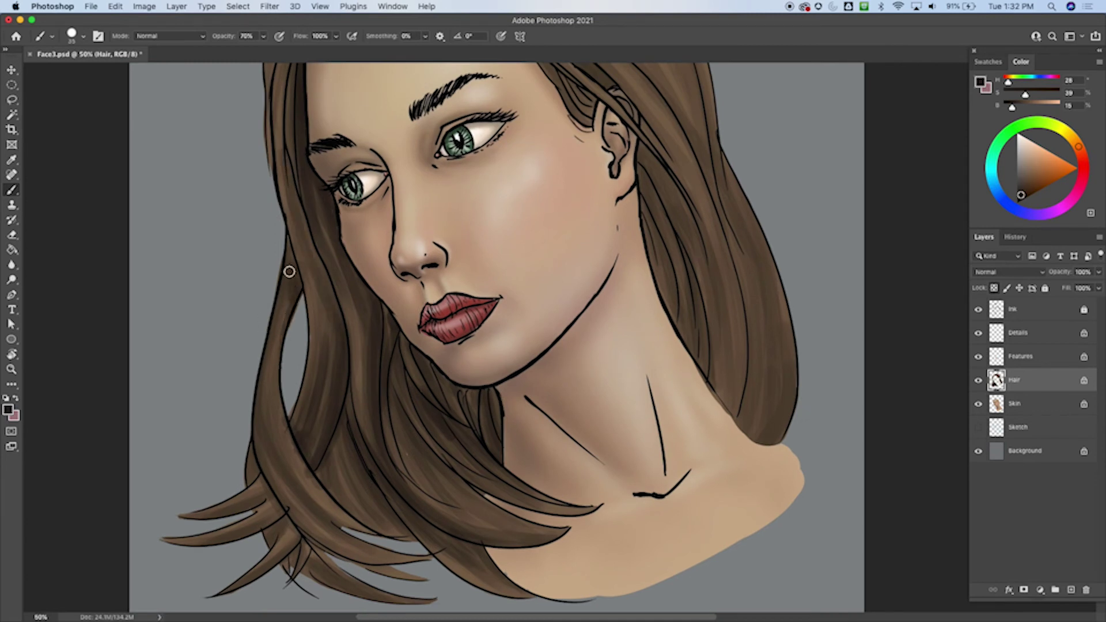
pyautogui.moveTo(291, 301)
pyautogui.mouseDown()
pyautogui.moveTo(277, 453)
pyautogui.moveTo(270, 393)
pyautogui.moveTo(268, 361)
pyautogui.moveTo(309, 488)
pyautogui.moveTo(259, 388)
pyautogui.moveTo(309, 536)
pyautogui.moveTo(253, 402)
pyautogui.moveTo(356, 555)
pyautogui.mouseUp()
pyautogui.moveTo(267, 447); pyautogui.dragTo(399, 556)
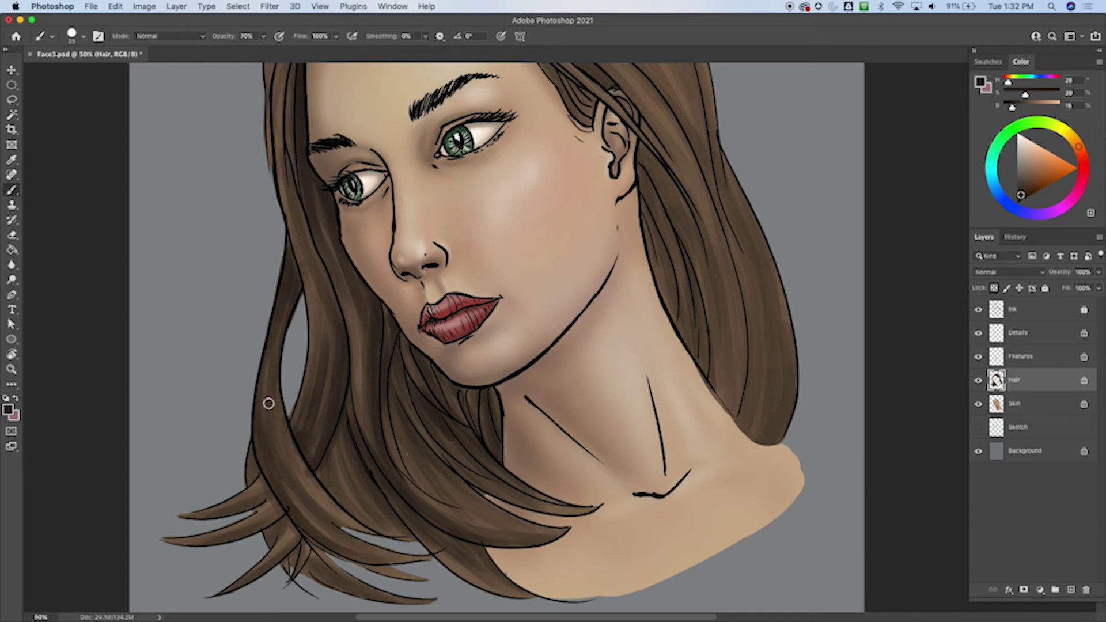
pyautogui.moveTo(265, 388); pyautogui.dragTo(346, 522)
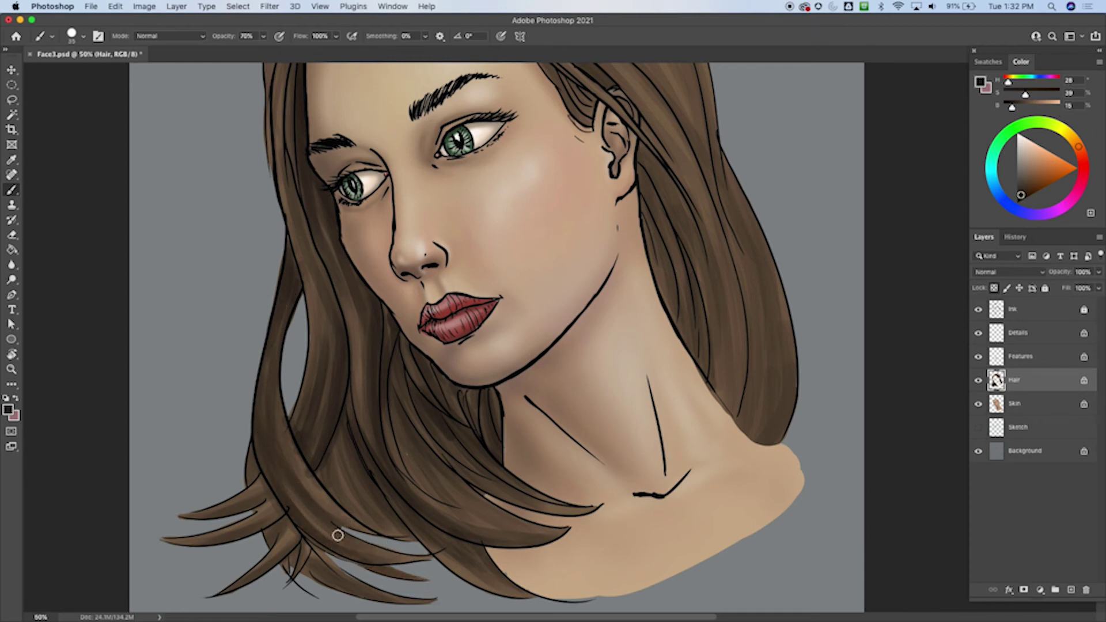
pyautogui.moveTo(187, 517)
pyautogui.mouseDown()
pyautogui.moveTo(267, 477)
pyautogui.moveTo(196, 520)
pyautogui.moveTo(265, 498)
pyautogui.mouseUp()
pyautogui.moveTo(173, 542)
pyautogui.mouseDown()
pyautogui.moveTo(294, 525)
pyautogui.moveTo(279, 565)
pyautogui.moveTo(273, 544)
pyautogui.moveTo(308, 501)
pyautogui.moveTo(298, 578)
pyautogui.moveTo(294, 529)
pyautogui.moveTo(312, 563)
pyautogui.moveTo(418, 602)
pyautogui.mouseUp()
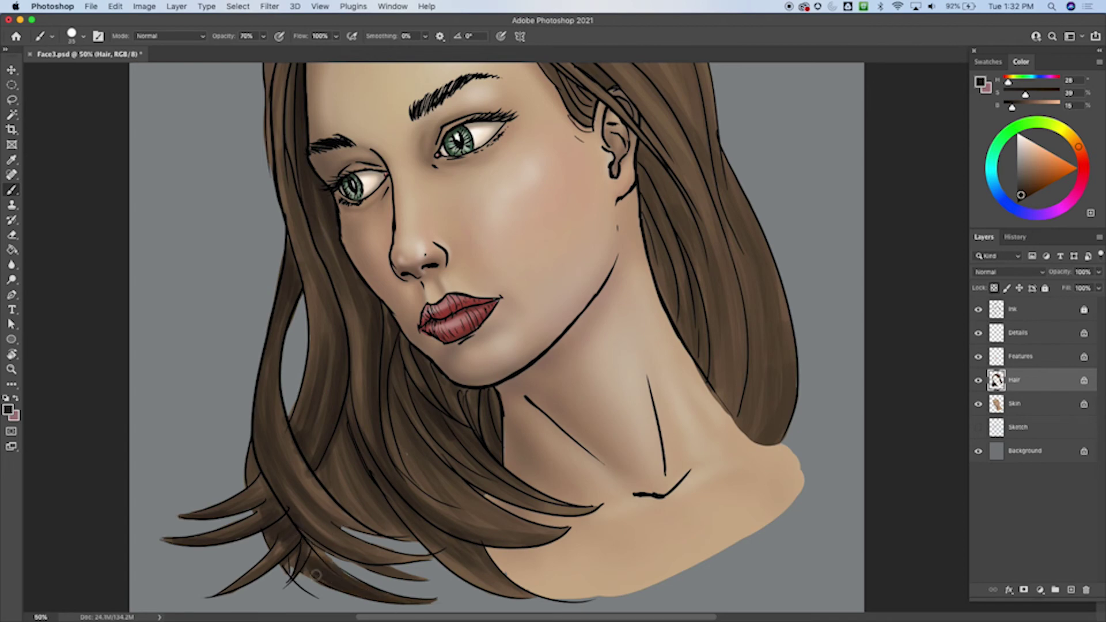
pyautogui.moveTo(315, 575); pyautogui.dragTo(377, 594)
# Step: Darken the narrow strands framing the forehead and temple with a smaller brush
pyautogui.moveTo(481, 230); pyautogui.dragTo(520, 446)
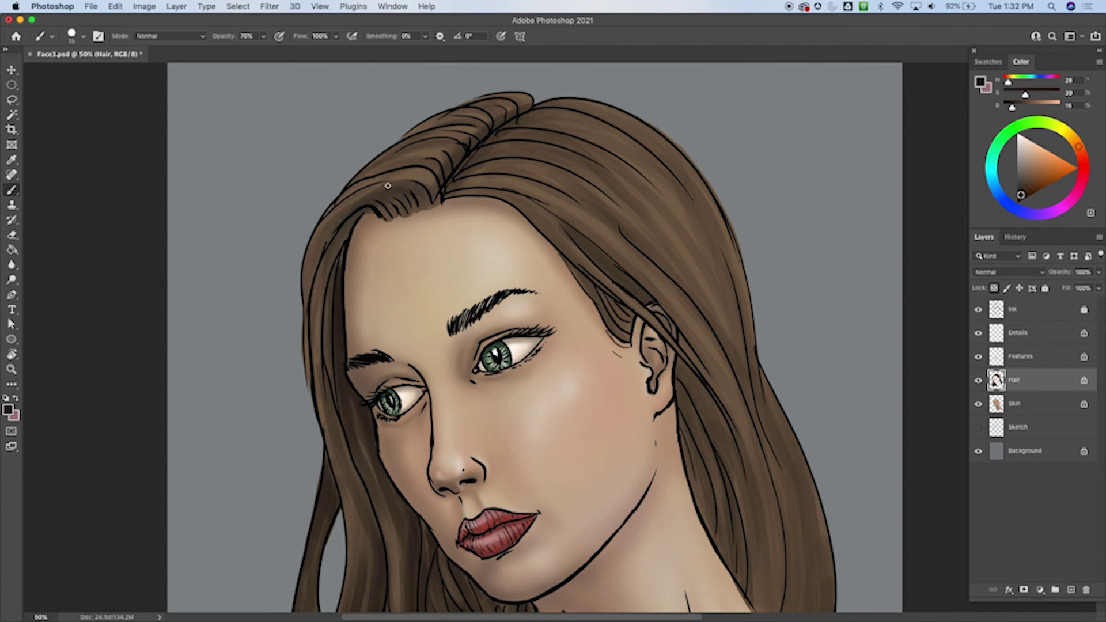
pyautogui.moveTo(388, 183)
pyautogui.mouseDown()
pyautogui.moveTo(415, 201)
pyautogui.moveTo(372, 193)
pyautogui.moveTo(404, 166)
pyautogui.moveTo(416, 201)
pyautogui.moveTo(366, 217)
pyautogui.moveTo(406, 214)
pyautogui.moveTo(348, 221)
pyautogui.moveTo(411, 192)
pyautogui.moveTo(360, 220)
pyautogui.moveTo(311, 316)
pyautogui.mouseUp()
pyautogui.moveTo(334, 237); pyautogui.dragTo(316, 353)
pyautogui.moveTo(321, 269); pyautogui.dragTo(315, 370)
pyautogui.moveTo(350, 229); pyautogui.dragTo(333, 416)
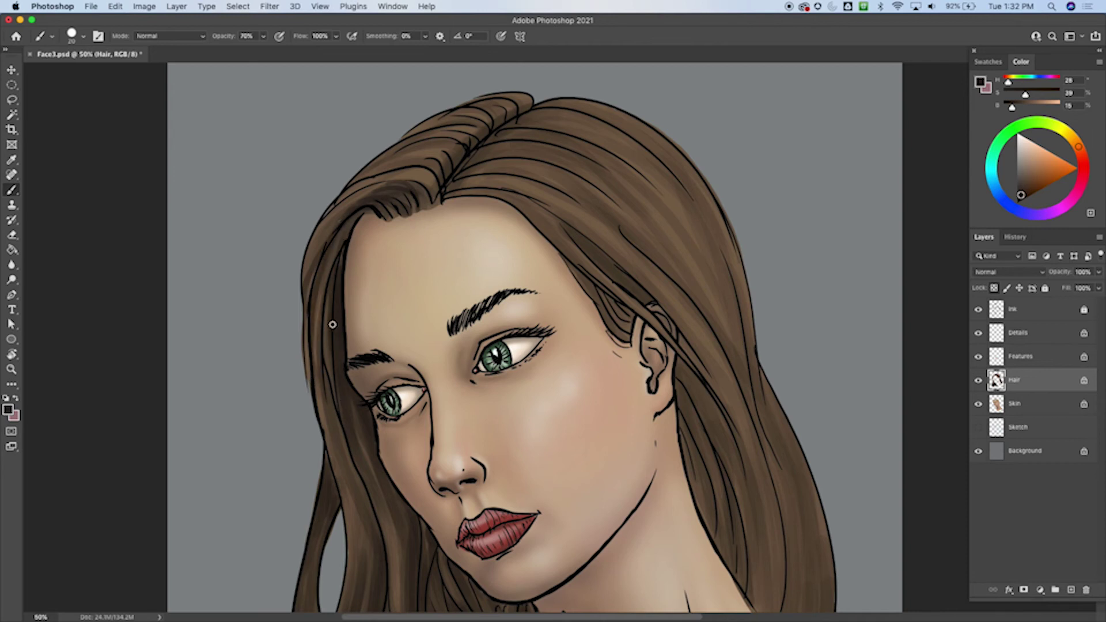
pyautogui.moveTo(332, 298); pyautogui.dragTo(322, 373)
pyautogui.moveTo(347, 438)
pyautogui.mouseDown()
pyautogui.moveTo(339, 479)
pyautogui.moveTo(359, 467)
pyautogui.mouseUp()
# Step: Darken the swept hair above the forehead and along its outer edge toward the temple
pyautogui.moveTo(439, 168); pyautogui.dragTo(420, 203)
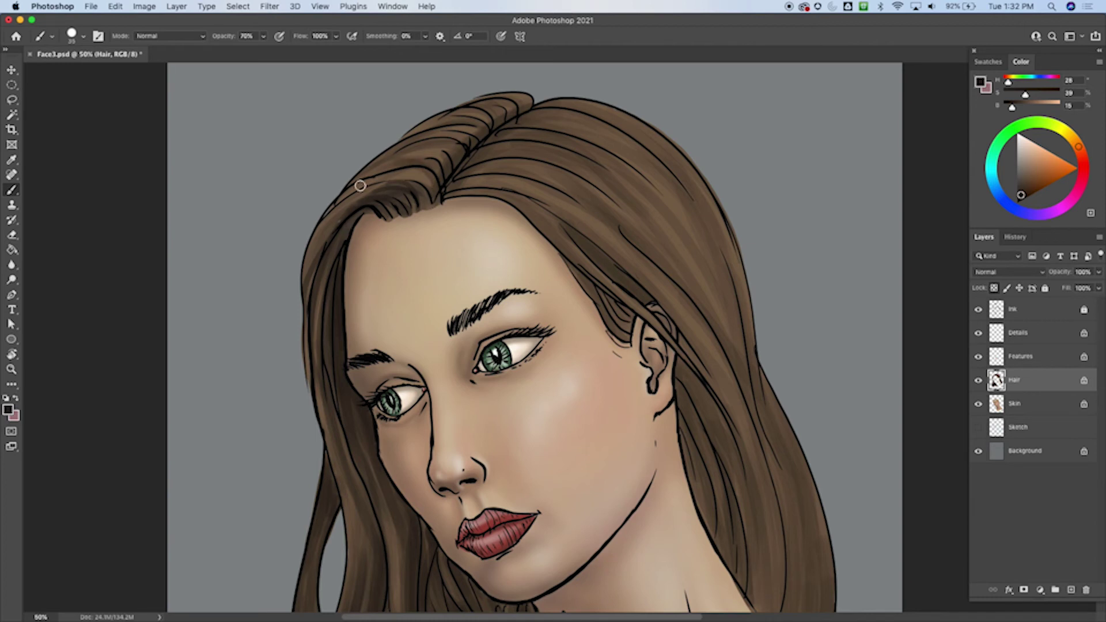
pyautogui.press('[')
pyautogui.press('[')
pyautogui.moveTo(325, 234); pyautogui.dragTo(309, 272)
pyautogui.moveTo(409, 146); pyautogui.dragTo(359, 180)
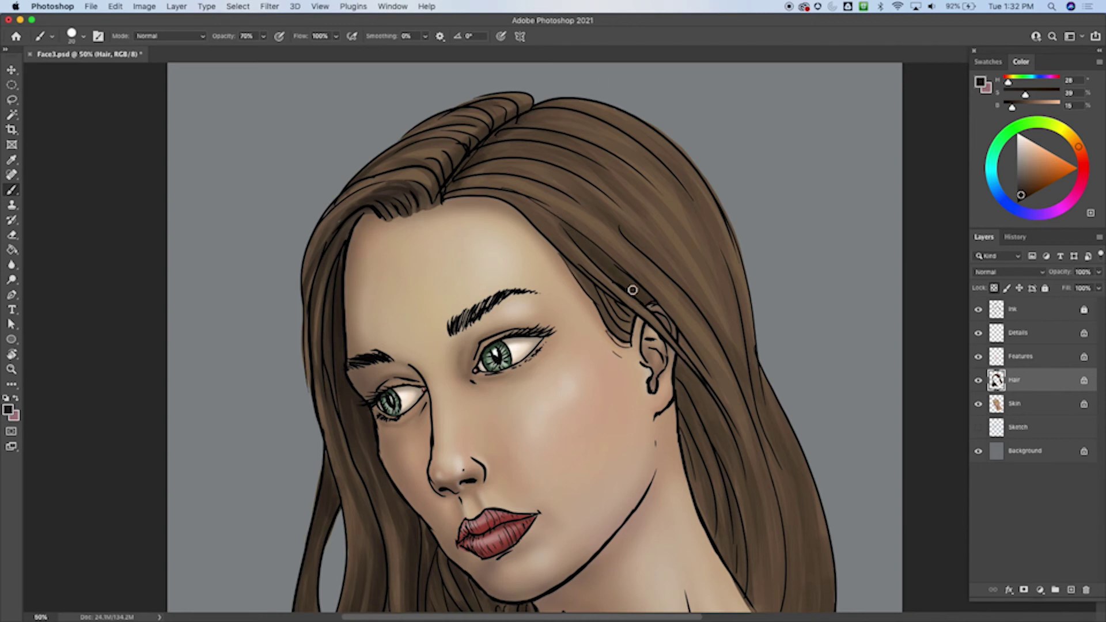
# Step: Darken the strands sweeping from the forehead hairline over the ear and down behind it
pyautogui.moveTo(638, 297); pyautogui.dragTo(588, 261)
pyautogui.moveTo(512, 203); pyautogui.dragTo(590, 271)
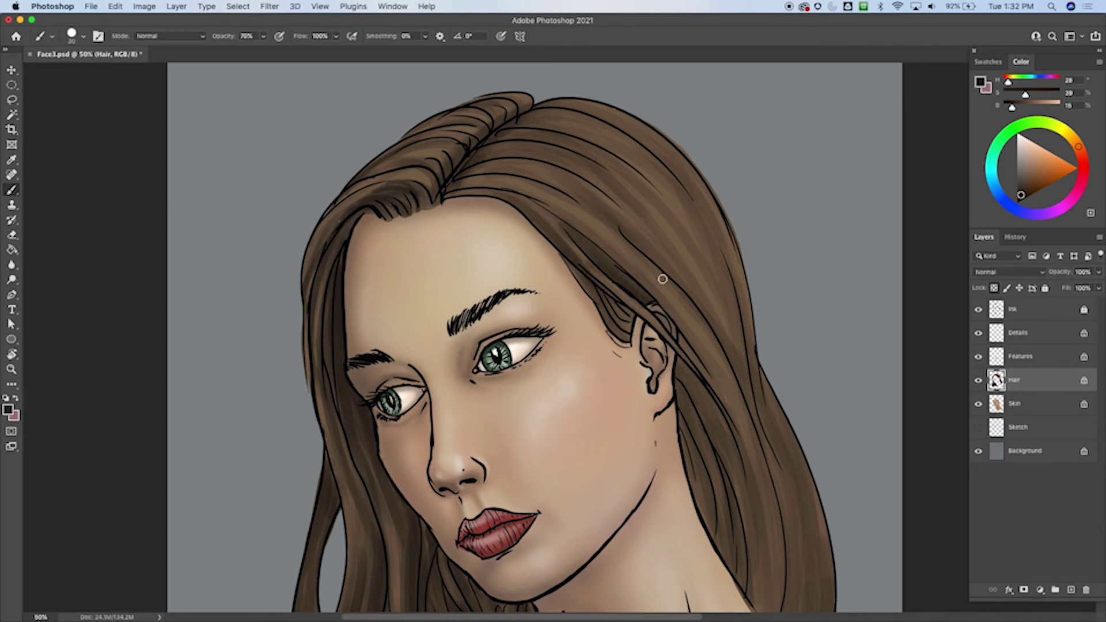
pyautogui.moveTo(603, 234); pyautogui.dragTo(715, 412)
pyautogui.moveTo(665, 276); pyautogui.dragTo(735, 429)
pyautogui.moveTo(675, 349); pyautogui.dragTo(737, 556)
# Step: Deepen the shadows in the inner strands behind the ear, along the side of the neck
pyautogui.scroll(-5, 677, 291)
pyautogui.hscroll(3, 676, 291)
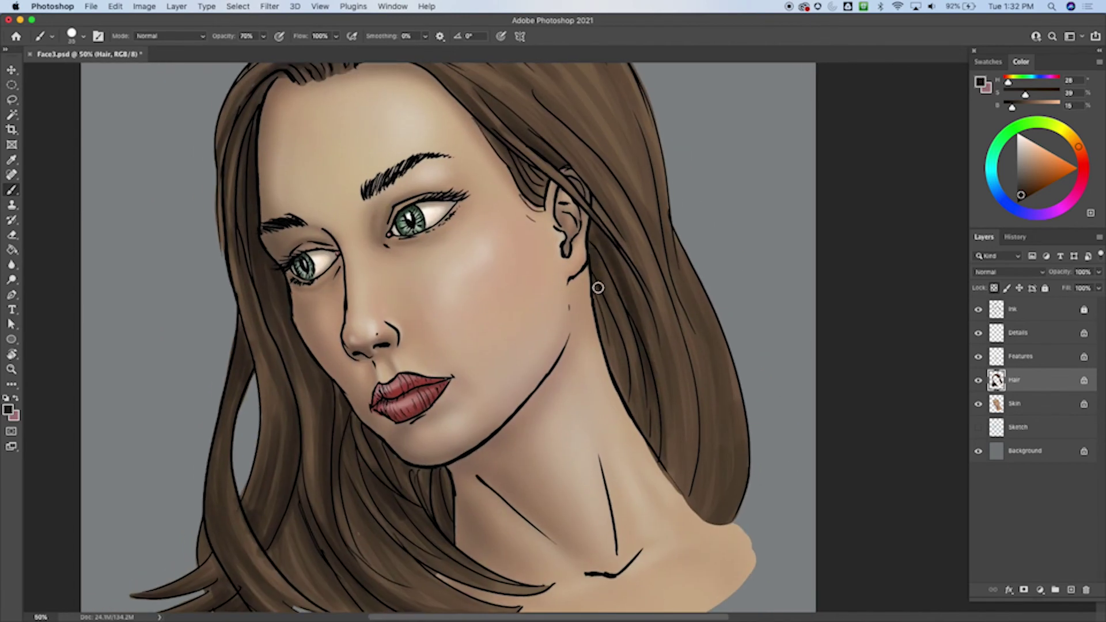
pyautogui.moveTo(616, 306); pyautogui.dragTo(632, 413)
pyautogui.moveTo(596, 282); pyautogui.dragTo(614, 371)
pyautogui.moveTo(620, 318); pyautogui.dragTo(637, 417)
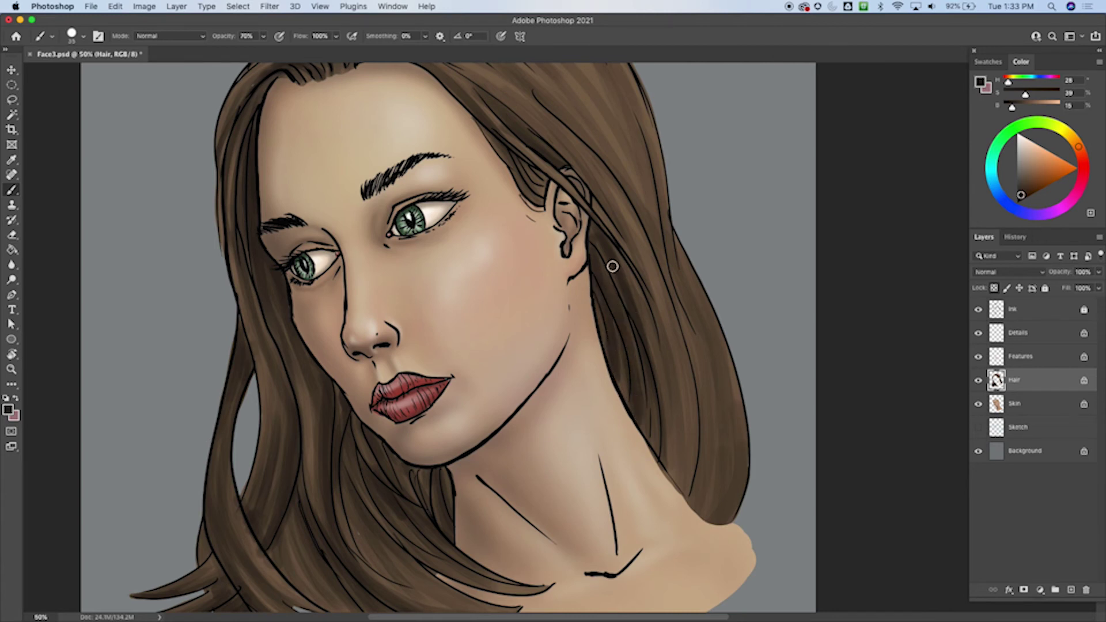
pyautogui.moveTo(640, 305); pyautogui.dragTo(660, 415)
# Step: Darken the rounded lower ends of the back hair above the shoulder with upward strokes
pyautogui.moveTo(681, 483)
pyautogui.mouseDown()
pyautogui.moveTo(678, 344)
pyautogui.moveTo(677, 453)
pyautogui.moveTo(687, 351)
pyautogui.mouseUp()
pyautogui.moveTo(710, 510)
pyautogui.mouseDown()
pyautogui.moveTo(711, 352)
pyautogui.moveTo(727, 392)
pyautogui.mouseUp()
pyautogui.moveTo(740, 446); pyautogui.dragTo(734, 381)
pyautogui.moveTo(740, 487); pyautogui.dragTo(719, 325)
pyautogui.moveTo(714, 503)
pyautogui.mouseDown()
pyautogui.moveTo(707, 419)
pyautogui.moveTo(701, 513)
pyautogui.mouseUp()
# Step: Add dark strokes along the long strands behind the ear and the outer back edge of the hair
pyautogui.moveTo(674, 296); pyautogui.dragTo(560, 117)
pyautogui.moveTo(687, 193); pyautogui.dragTo(728, 397)
pyautogui.moveTo(557, 275); pyautogui.dragTo(708, 470)
pyautogui.moveTo(618, 230); pyautogui.dragTo(696, 487)
pyautogui.moveTo(696, 444); pyautogui.dragTo(499, 167)
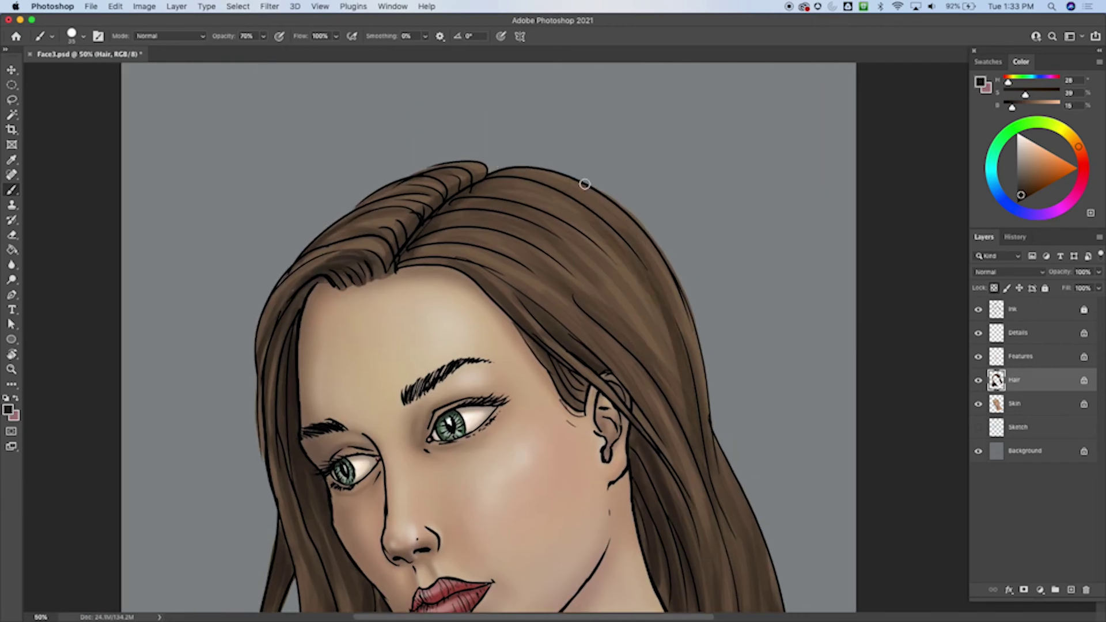
pyautogui.moveTo(680, 292); pyautogui.dragTo(706, 403)
pyautogui.moveTo(696, 340); pyautogui.dragTo(712, 464)
pyautogui.moveTo(714, 427); pyautogui.dragTo(753, 524)
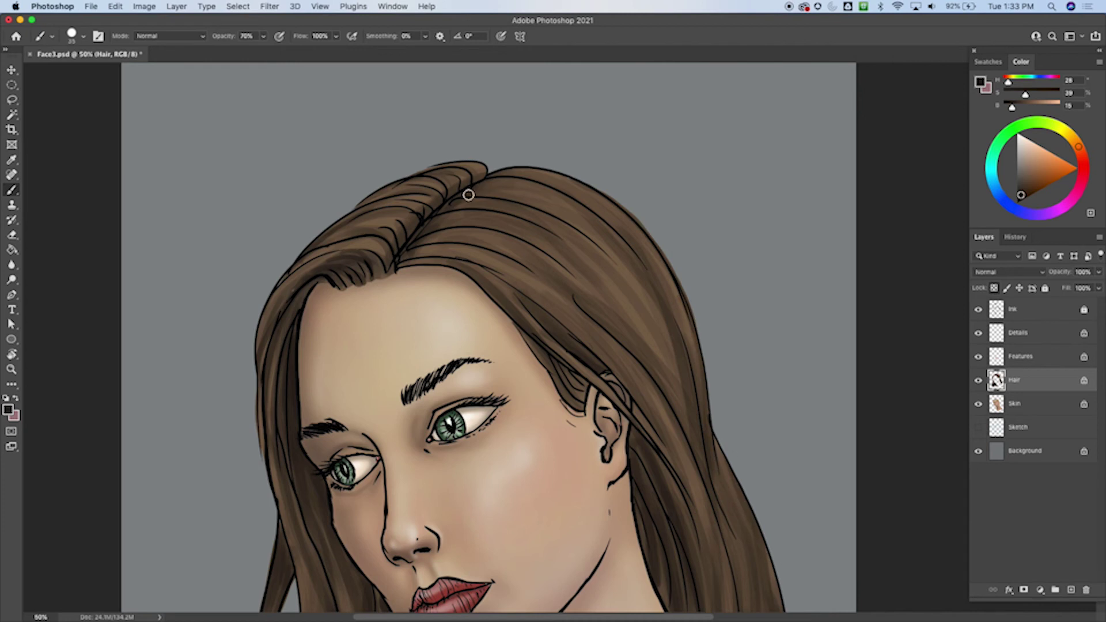
# Step: Darken the hair roots along both sides of the parting on the crown
pyautogui.moveTo(458, 202)
pyautogui.mouseDown()
pyautogui.moveTo(631, 290)
pyautogui.moveTo(519, 176)
pyautogui.moveTo(605, 234)
pyautogui.mouseUp()
pyautogui.moveTo(430, 214); pyautogui.dragTo(506, 199)
pyautogui.moveTo(425, 235)
pyautogui.mouseDown()
pyautogui.moveTo(507, 213)
pyautogui.moveTo(476, 221)
pyautogui.mouseUp()
pyautogui.moveTo(448, 256); pyautogui.dragTo(511, 253)
pyautogui.moveTo(459, 176)
pyautogui.mouseDown()
pyautogui.moveTo(479, 171)
pyautogui.moveTo(467, 165)
pyautogui.mouseUp()
# Step: Sample the hair brown and change it to a light golden highlight color with hue 38, saturation 41 and brightness 79
pyautogui.scroll(-5, 451, 230)
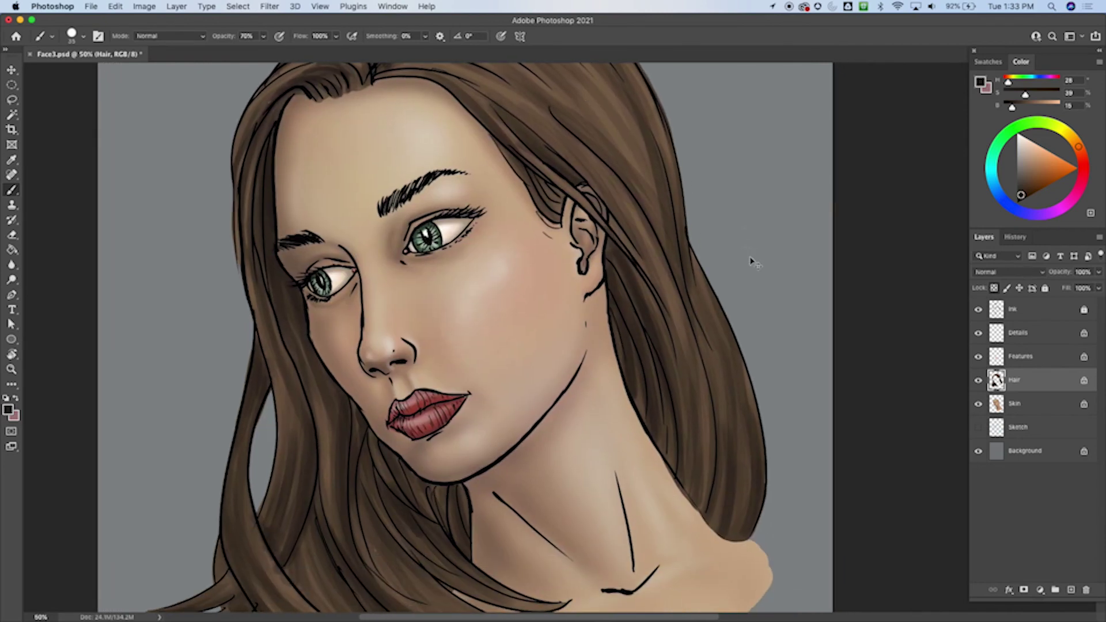
pyautogui.press('super+minus')
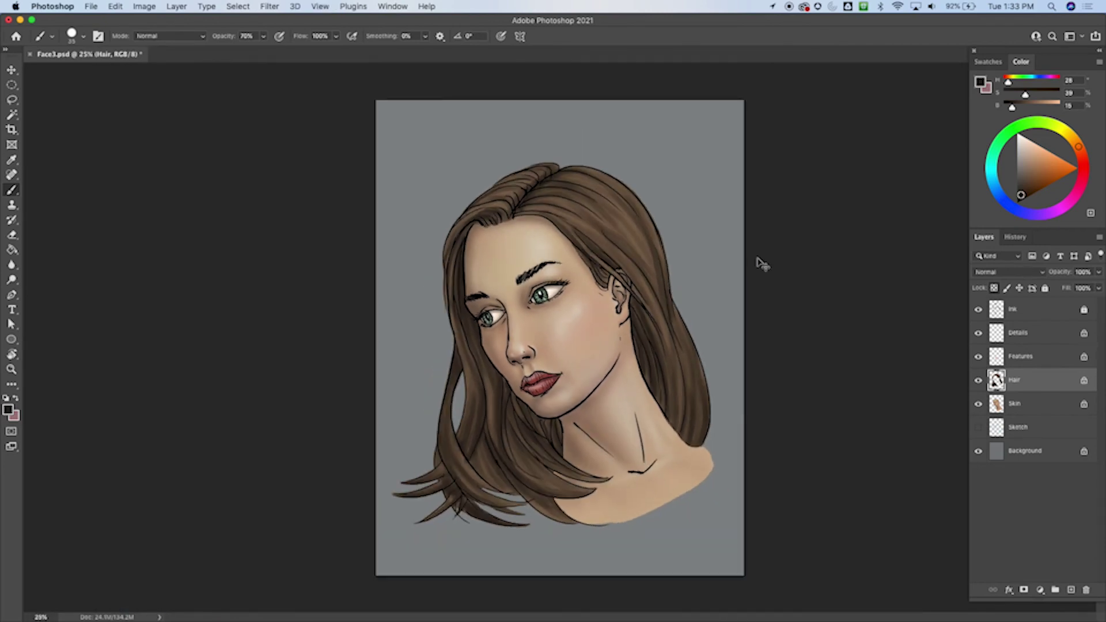
pyautogui.press('super+plus')
pyautogui.press('super+plus')
pyautogui.moveTo(666, 319); pyautogui.dragTo(625, 405)
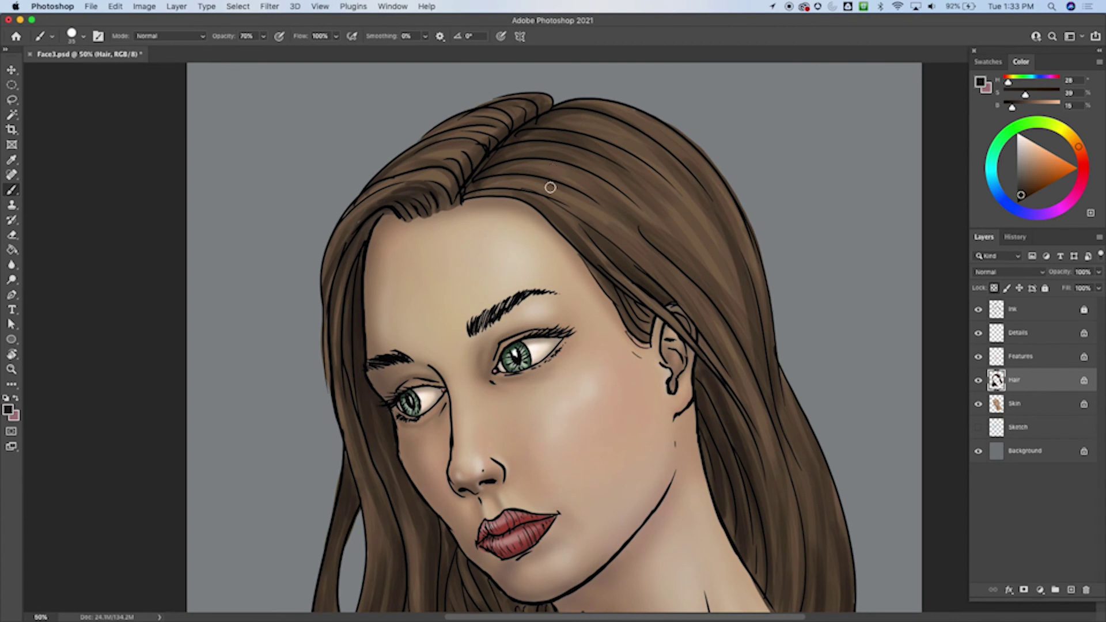
pyautogui.keyDown('alt'); pyautogui.click(456, 144); pyautogui.keyUp('alt')
pyautogui.keyDown('alt'); pyautogui.click(441, 168); pyautogui.keyUp('alt')
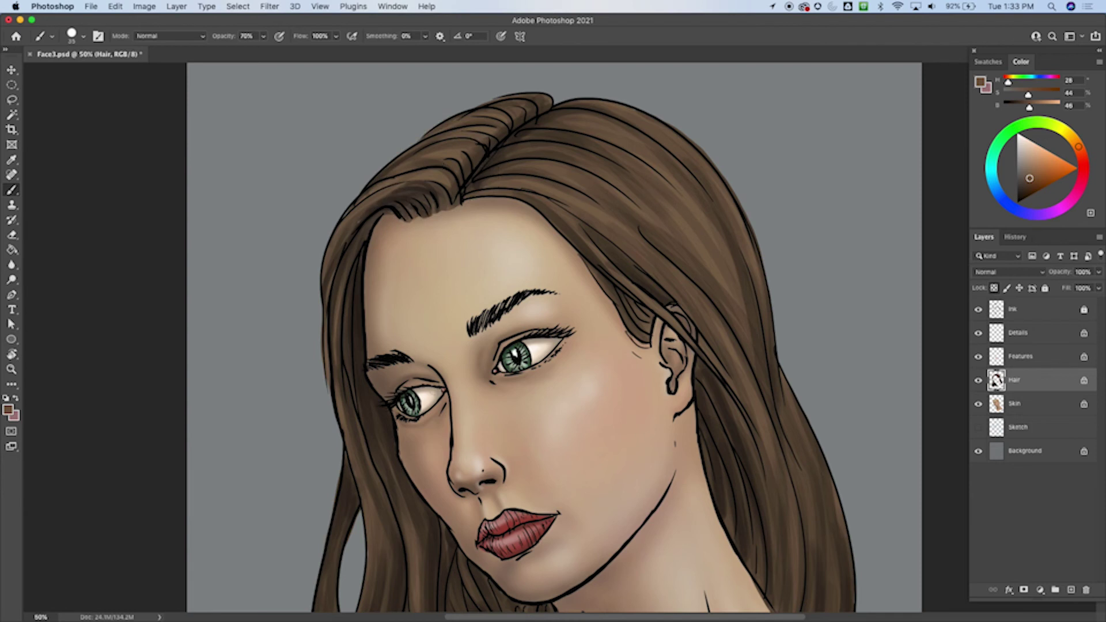
pyautogui.keyDown('alt'); pyautogui.click(444, 168); pyautogui.keyUp('alt')
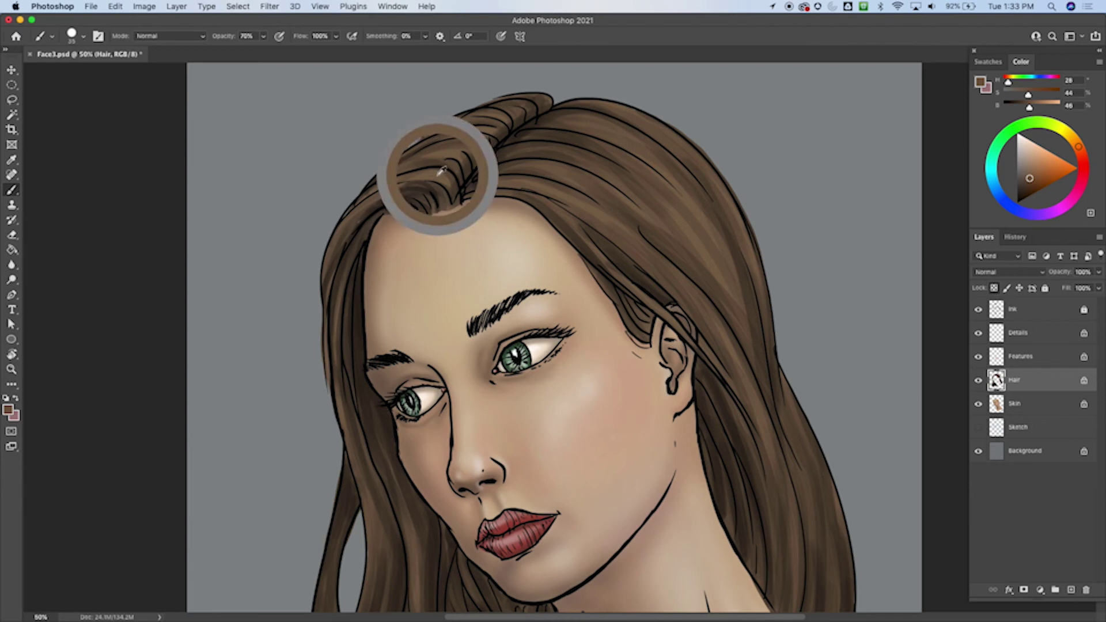
pyautogui.moveTo(1033, 173); pyautogui.dragTo(1035, 163)
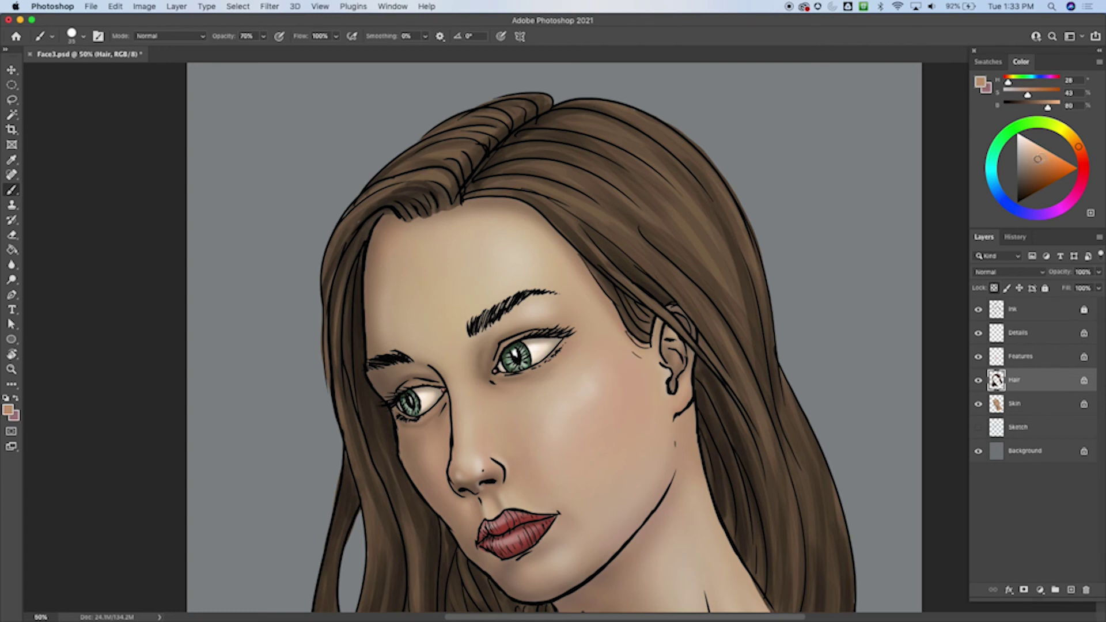
pyautogui.moveTo(1070, 144); pyautogui.dragTo(1036, 159)
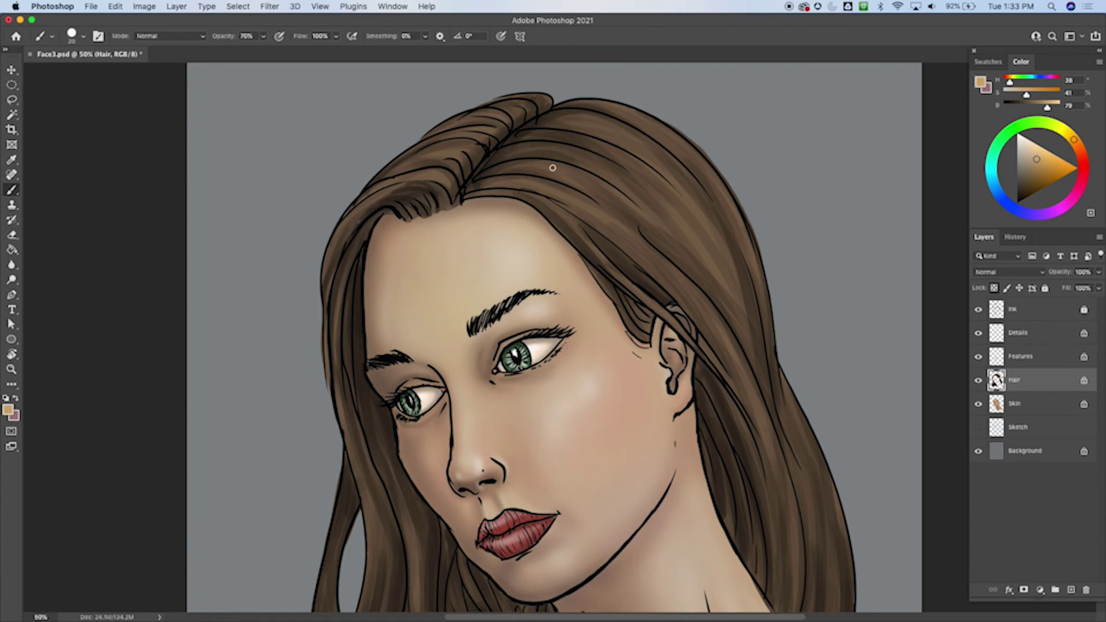
# Step: Paint light golden highlights along the middle strands of the crown, following their curve toward the back
pyautogui.moveTo(633, 200); pyautogui.dragTo(684, 258)
pyautogui.moveTo(544, 163); pyautogui.dragTo(696, 265)
pyautogui.moveTo(589, 144)
pyautogui.mouseDown()
pyautogui.moveTo(675, 202)
pyautogui.moveTo(689, 246)
pyautogui.mouseUp()
pyautogui.moveTo(591, 137); pyautogui.dragTo(713, 283)
pyautogui.moveTo(686, 219); pyautogui.dragTo(725, 288)
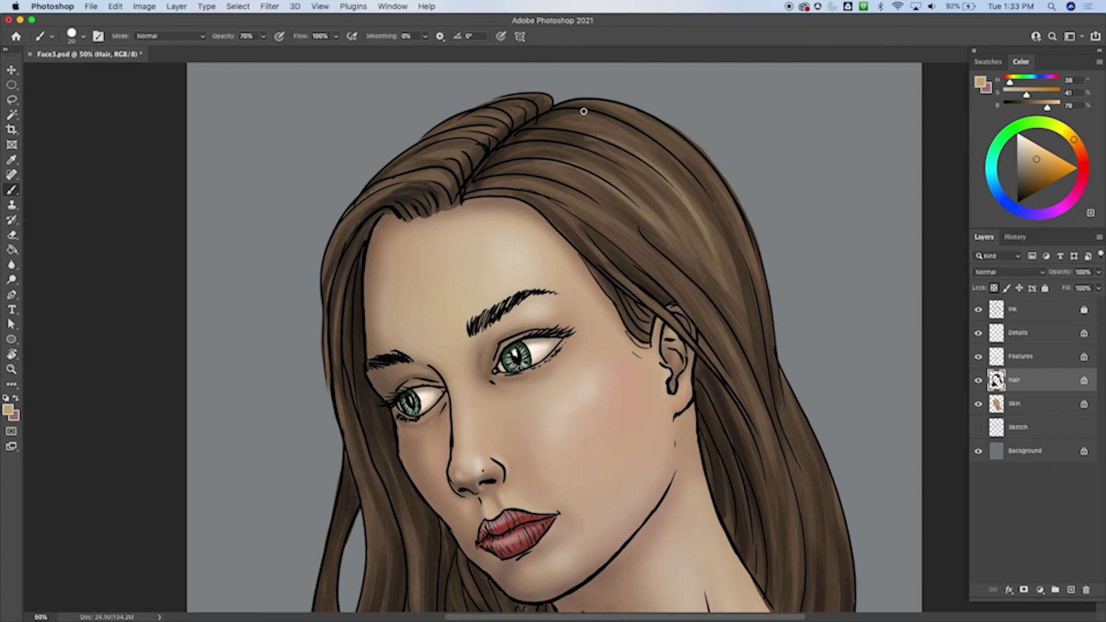
# Step: Add golden highlights to the uppermost crown strands along the outer contour, with finer strokes on the middle strands
pyautogui.moveTo(589, 113)
pyautogui.mouseDown()
pyautogui.moveTo(700, 216)
pyautogui.moveTo(727, 306)
pyautogui.moveTo(717, 196)
pyautogui.mouseUp()
pyautogui.moveTo(624, 109); pyautogui.dragTo(754, 313)
pyautogui.moveTo(606, 98)
pyautogui.mouseDown()
pyautogui.moveTo(700, 174)
pyautogui.moveTo(709, 230)
pyautogui.mouseUp()
pyautogui.moveTo(568, 109); pyautogui.dragTo(706, 188)
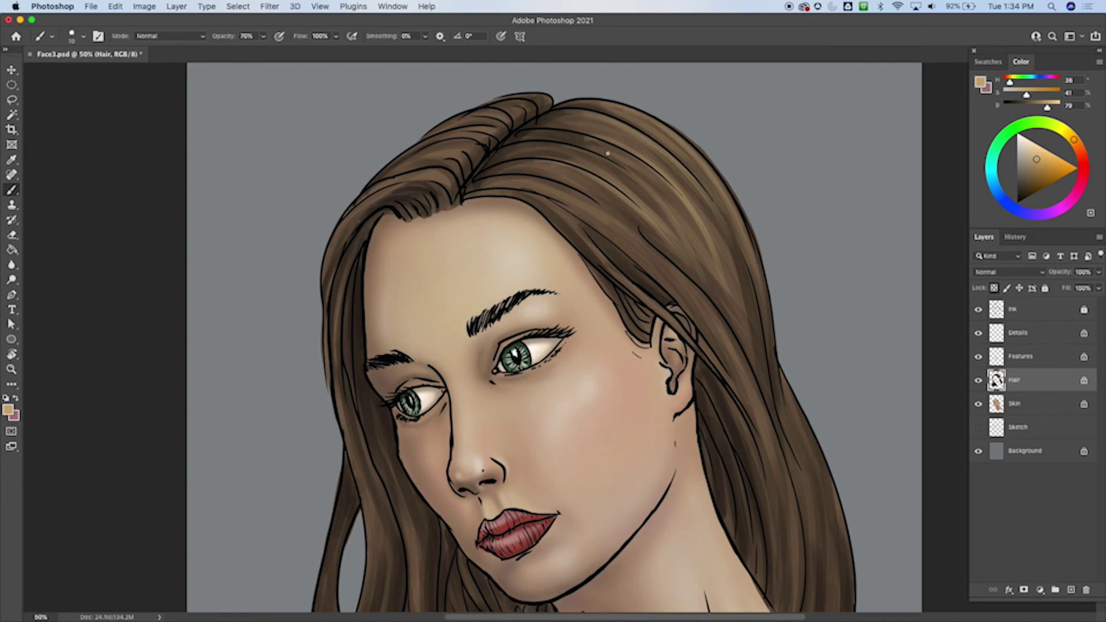
pyautogui.moveTo(688, 222); pyautogui.dragTo(720, 279)
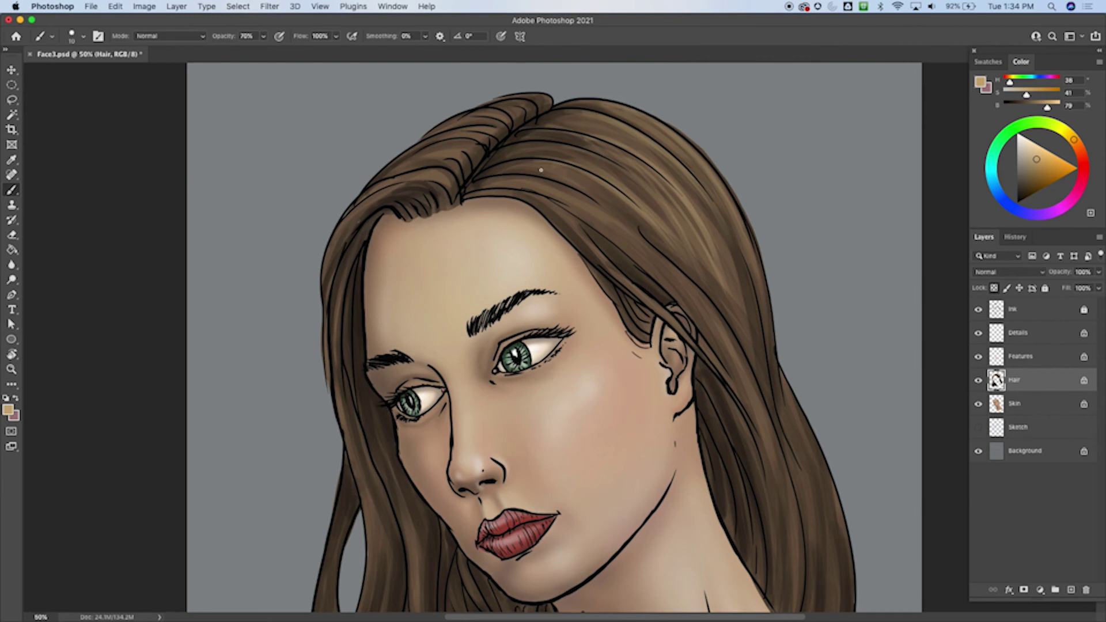
# Step: Highlight the strands sweeping from above the forehead down over the ear
pyautogui.moveTo(566, 176)
pyautogui.mouseDown()
pyautogui.moveTo(630, 210)
pyautogui.moveTo(699, 300)
pyautogui.mouseUp()
pyautogui.moveTo(582, 183); pyautogui.dragTo(694, 273)
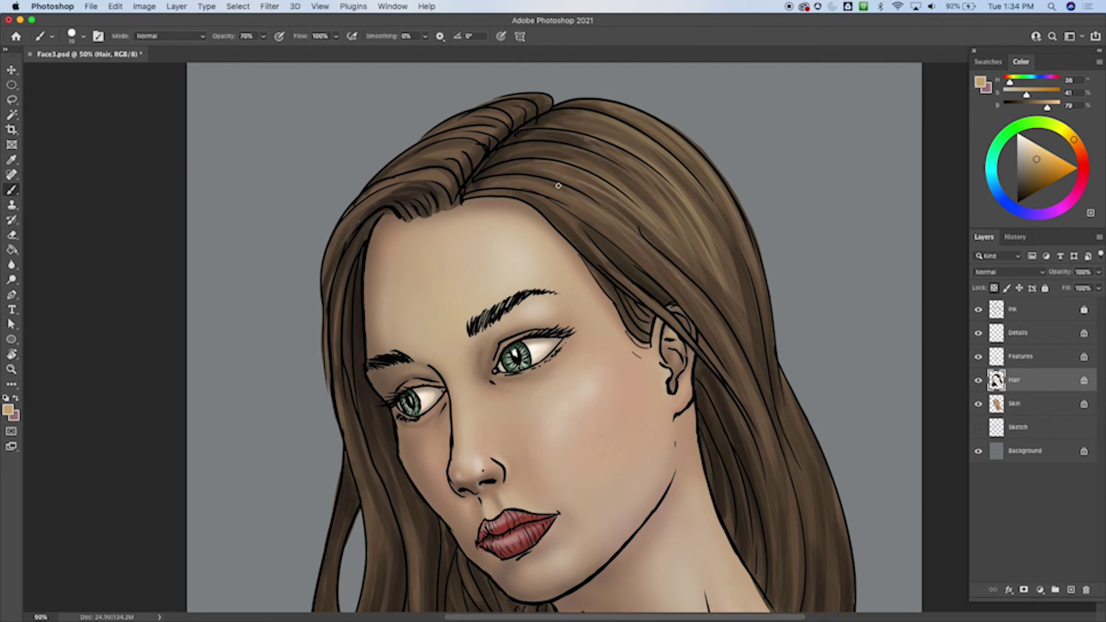
pyautogui.moveTo(579, 193)
pyautogui.mouseDown()
pyautogui.moveTo(688, 294)
pyautogui.moveTo(749, 395)
pyautogui.mouseUp()
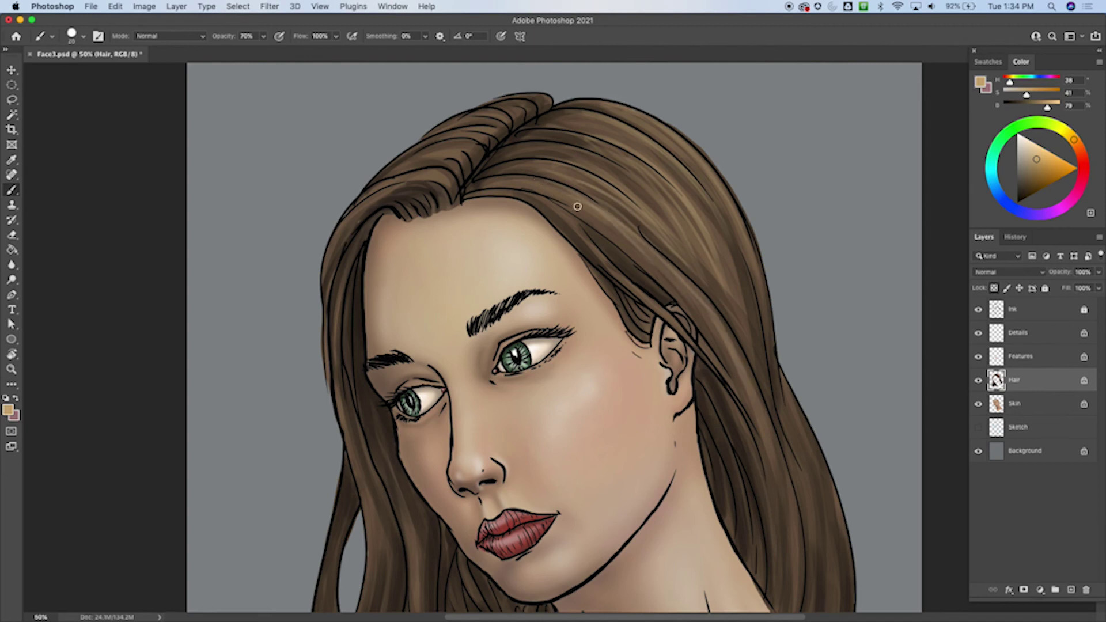
pyautogui.moveTo(570, 203)
pyautogui.mouseDown()
pyautogui.moveTo(587, 237)
pyautogui.moveTo(679, 317)
pyautogui.mouseUp()
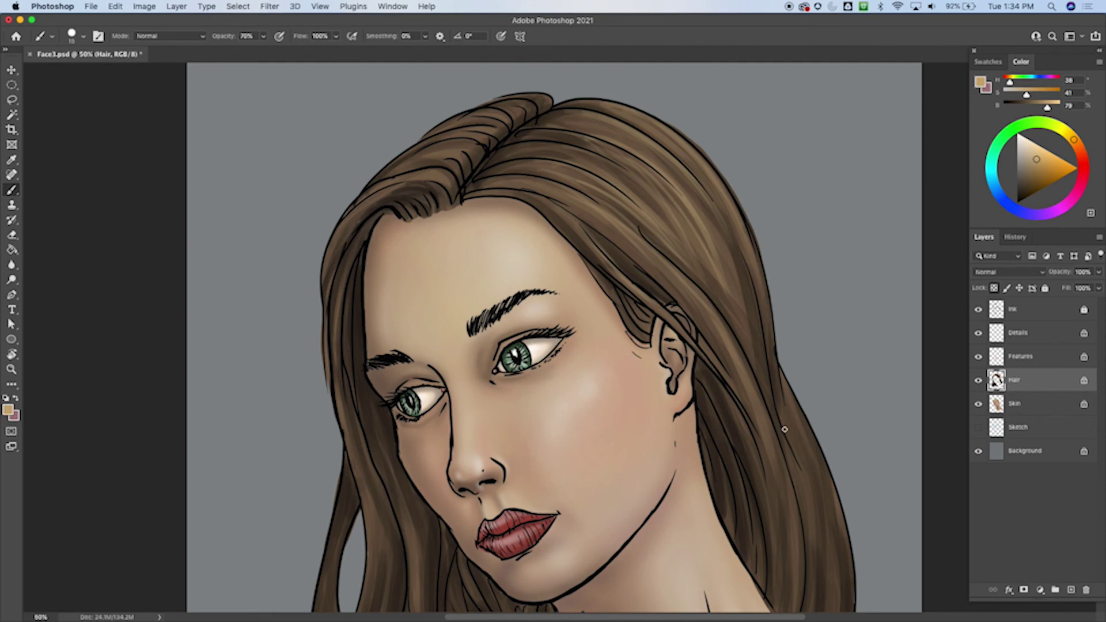
# Step: Paint long highlights down the back hair, from beside the ear to the rounded ends above the shoulder
pyautogui.moveTo(524, 553); pyautogui.dragTo(434, 548)
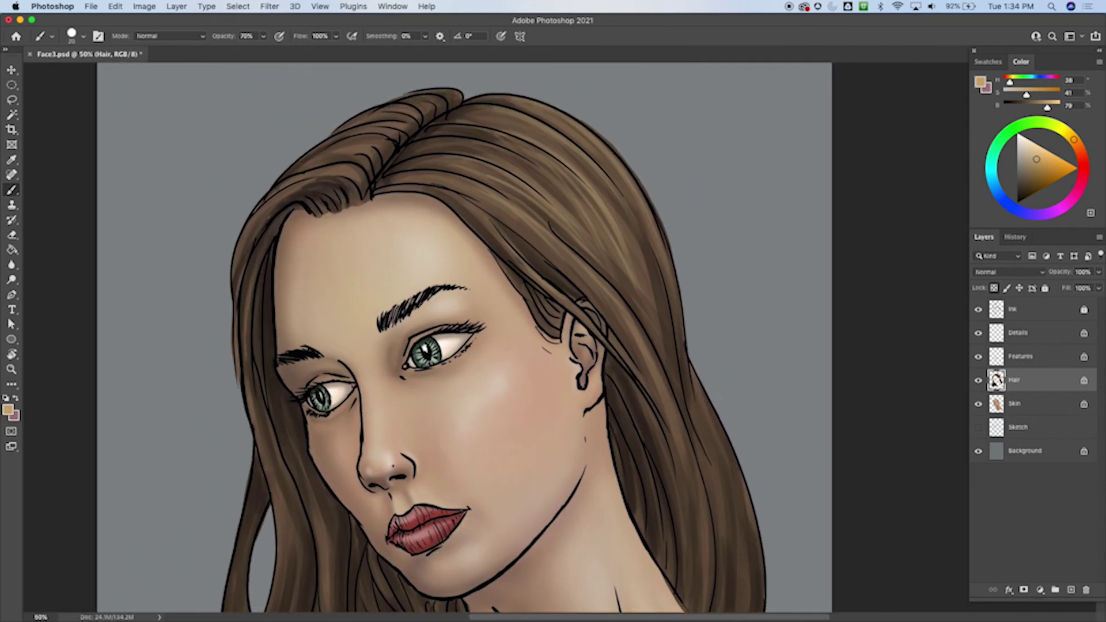
pyautogui.moveTo(687, 357); pyautogui.dragTo(753, 535)
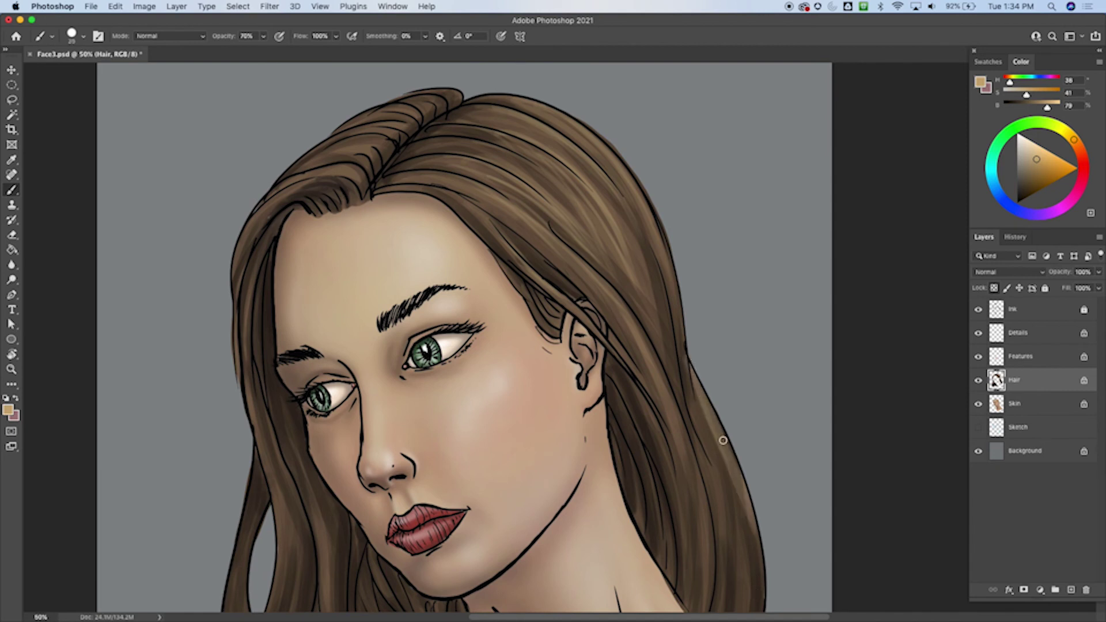
pyautogui.moveTo(719, 428); pyautogui.dragTo(724, 610)
pyautogui.moveTo(681, 400); pyautogui.dragTo(697, 609)
pyautogui.scroll(-5, 731, 321)
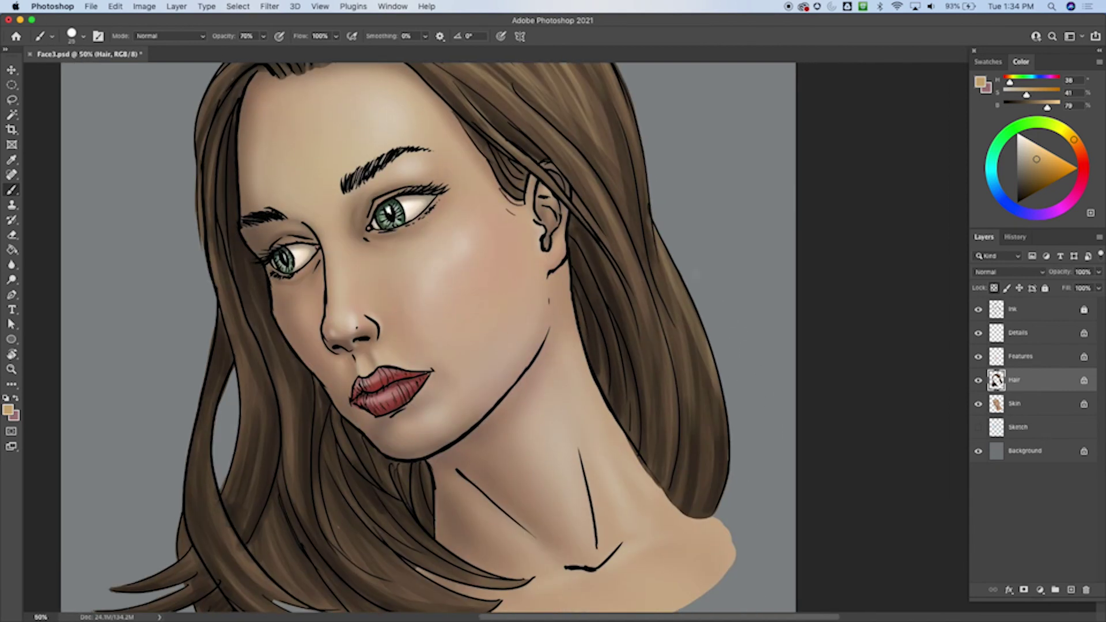
pyautogui.moveTo(672, 283); pyautogui.dragTo(678, 519)
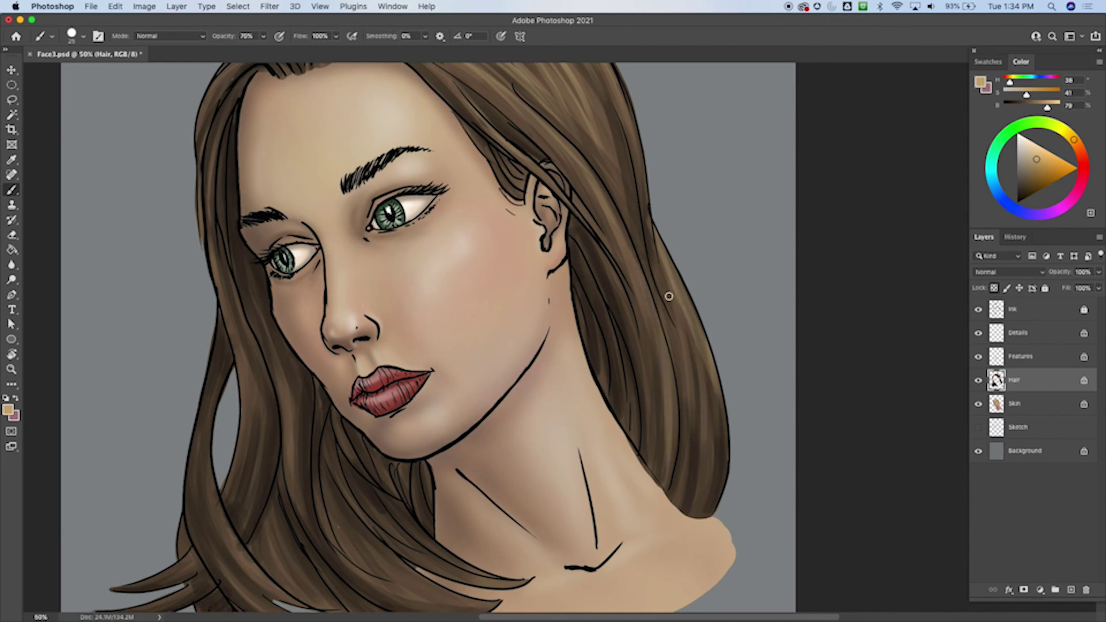
# Step: Highlight the short swept strands on the far side of the parting, enlarging the brush for the broader ones
pyautogui.scroll(7, 734, 370)
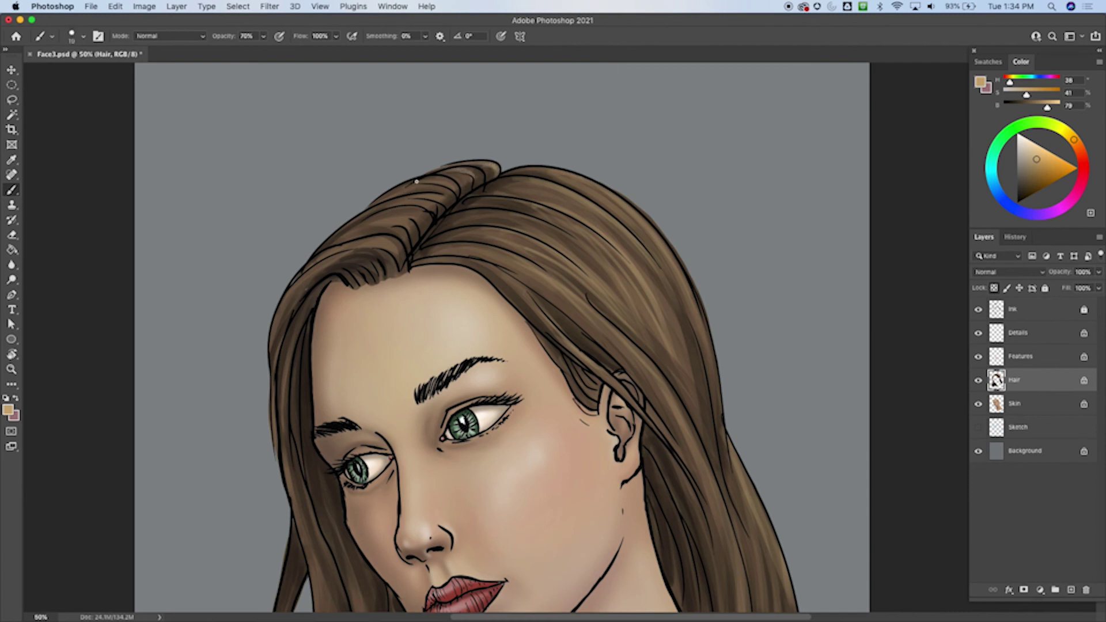
pyautogui.moveTo(436, 177); pyautogui.dragTo(417, 181)
pyautogui.moveTo(470, 184)
pyautogui.mouseDown()
pyautogui.moveTo(450, 173)
pyautogui.moveTo(393, 196)
pyautogui.moveTo(345, 235)
pyautogui.moveTo(370, 234)
pyautogui.moveTo(334, 247)
pyautogui.mouseUp()
pyautogui.press(']')
pyautogui.press(']')
pyautogui.moveTo(410, 234); pyautogui.dragTo(357, 231)
# Step: Build up brighter, broader highlights across the crown strands with a larger brush
pyautogui.moveTo(540, 194); pyautogui.dragTo(662, 291)
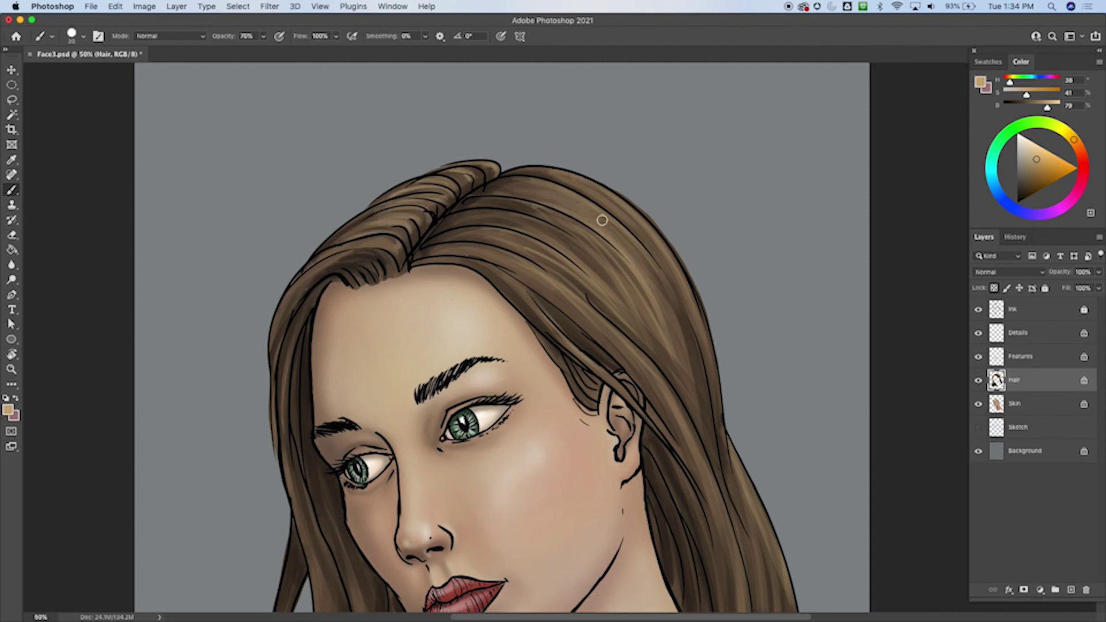
pyautogui.moveTo(572, 206); pyautogui.dragTo(668, 314)
pyautogui.moveTo(564, 199); pyautogui.dragTo(686, 337)
pyautogui.moveTo(531, 189); pyautogui.dragTo(651, 294)
pyautogui.moveTo(573, 199); pyautogui.dragTo(659, 265)
pyautogui.moveTo(607, 203); pyautogui.dragTo(680, 271)
pyautogui.moveTo(548, 211); pyautogui.dragTo(633, 289)
pyautogui.moveTo(510, 211); pyautogui.dragTo(656, 340)
# Step: Strengthen the highlights on the strands between the forehead hairline and the ear
pyautogui.moveTo(539, 231)
pyautogui.mouseDown()
pyautogui.moveTo(643, 320)
pyautogui.moveTo(599, 306)
pyautogui.mouseUp()
pyautogui.moveTo(541, 254); pyautogui.dragTo(631, 329)
pyautogui.moveTo(510, 254); pyautogui.dragTo(622, 346)
pyautogui.moveTo(514, 259); pyautogui.dragTo(564, 312)
pyautogui.moveTo(472, 255); pyautogui.dragTo(574, 344)
pyautogui.moveTo(518, 291); pyautogui.dragTo(587, 351)
# Step: Adjust the brush size and highlight the loose outer lock where it curves around the gap beside the face
pyautogui.scroll(-10, 755, 457)
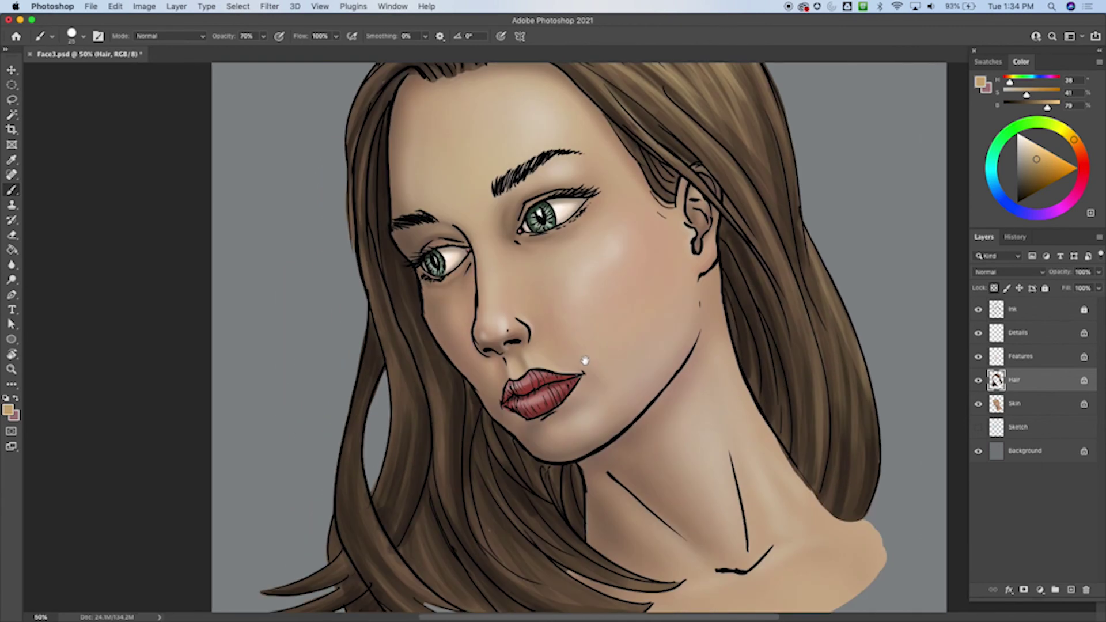
pyautogui.press('super+minus')
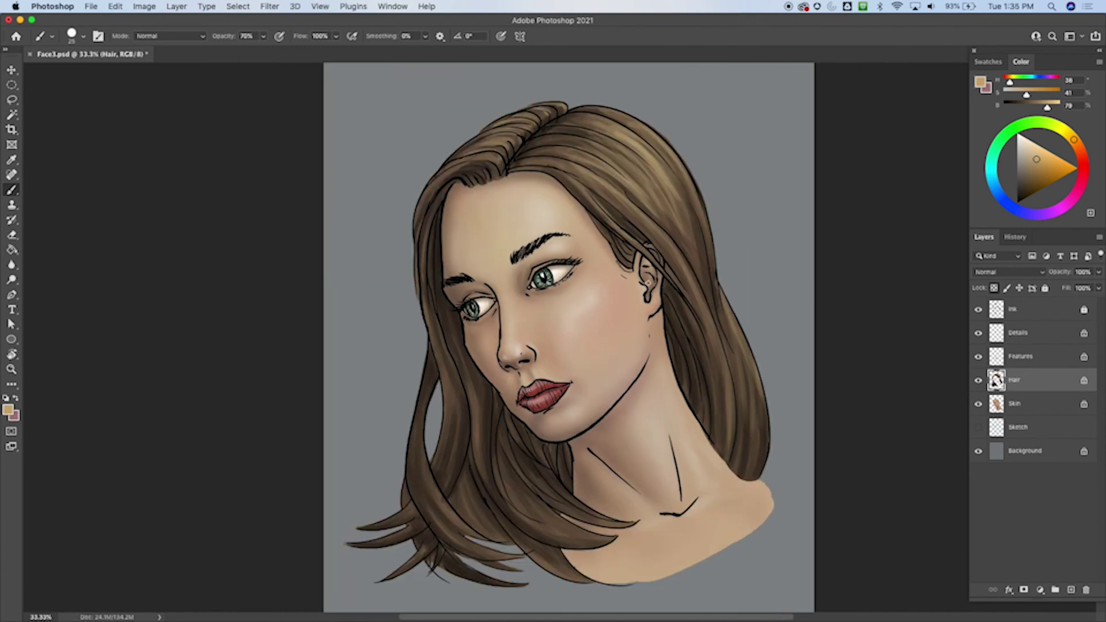
pyautogui.press('super+equal')
pyautogui.moveTo(528, 459); pyautogui.dragTo(596, 349)
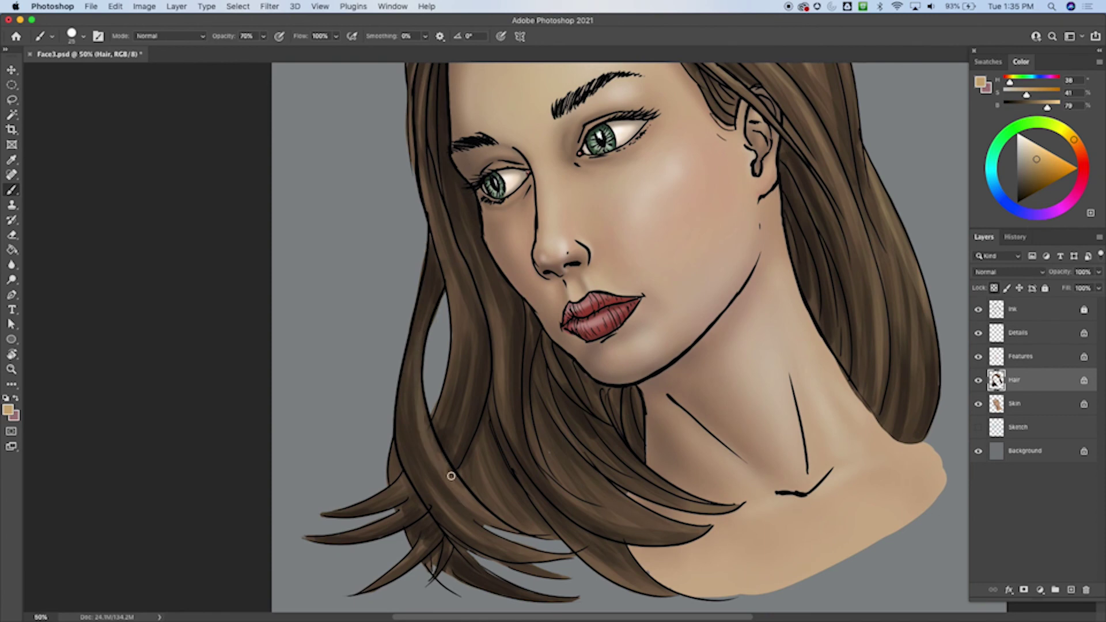
pyautogui.press('super+equal')
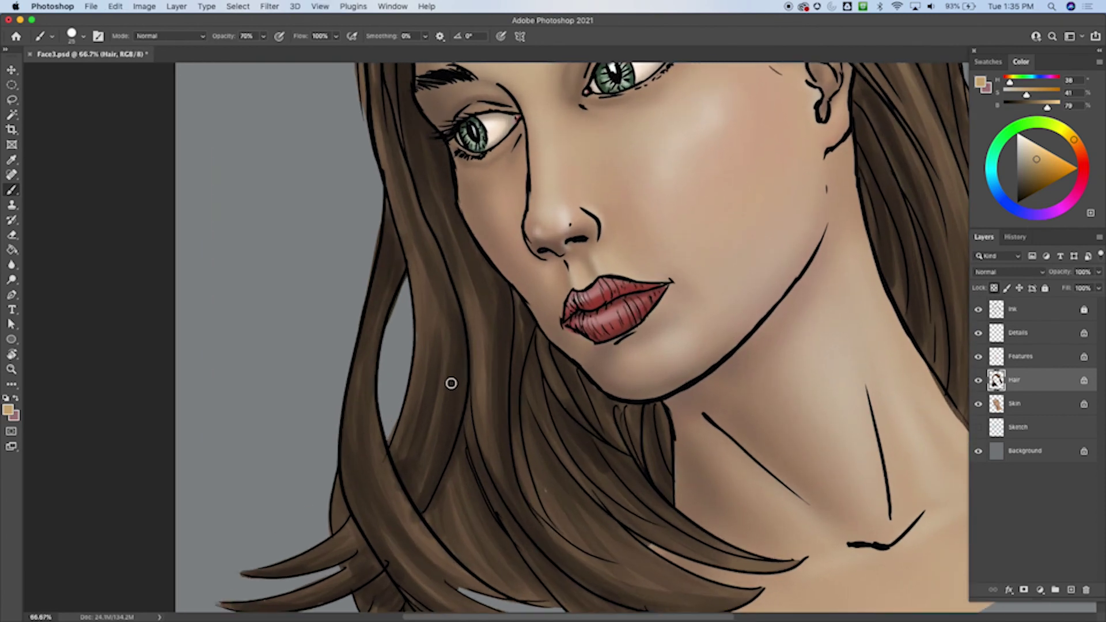
pyautogui.press('super+minus')
pyautogui.moveTo(568, 434); pyautogui.dragTo(543, 348)
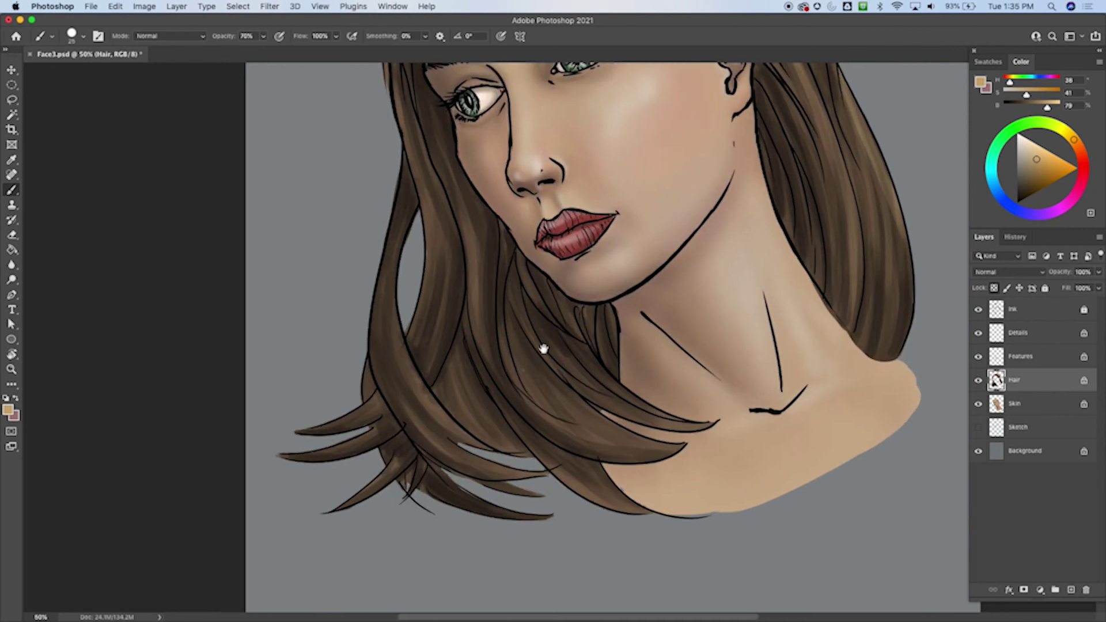
pyautogui.press('[')
pyautogui.press('[')
pyautogui.press(']')
pyautogui.moveTo(409, 223); pyautogui.dragTo(420, 382)
pyautogui.moveTo(397, 258); pyautogui.dragTo(437, 422)
pyautogui.moveTo(409, 364); pyautogui.dragTo(471, 447)
# Step: Extend the highlights with a larger brush down the outer lock and onto the flicked-out tips
pyautogui.press(']')
pyautogui.moveTo(403, 240)
pyautogui.mouseDown()
pyautogui.moveTo(376, 300)
pyautogui.moveTo(486, 465)
pyautogui.mouseUp()
pyautogui.moveTo(432, 426); pyautogui.dragTo(477, 460)
pyautogui.moveTo(429, 424); pyautogui.dragTo(514, 471)
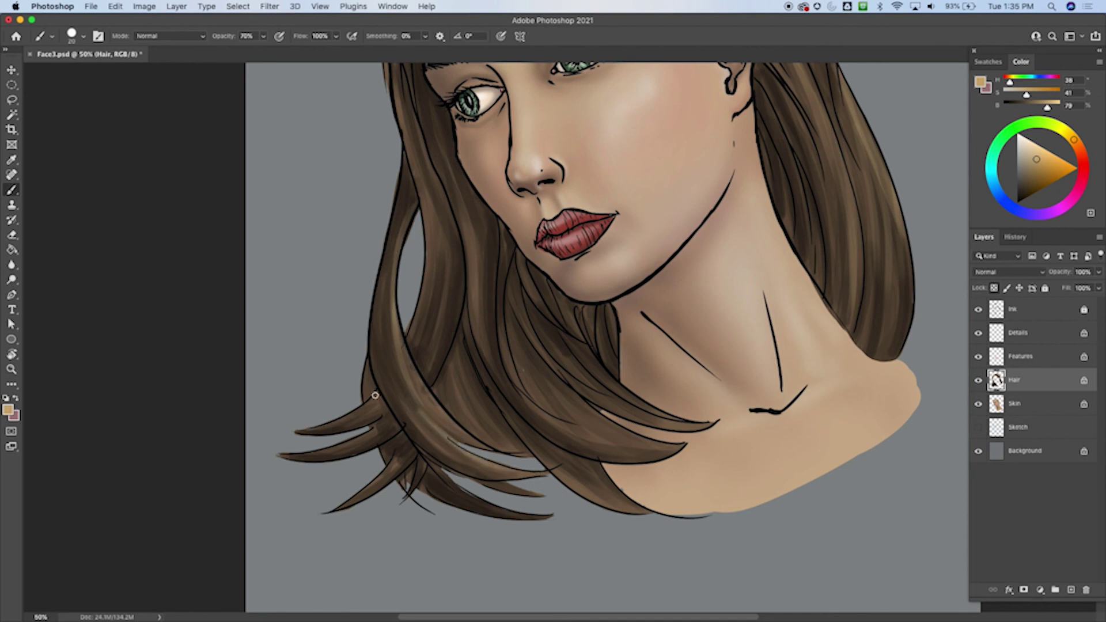
pyautogui.moveTo(310, 426)
pyautogui.mouseDown()
pyautogui.moveTo(357, 444)
pyautogui.moveTo(348, 502)
pyautogui.mouseUp()
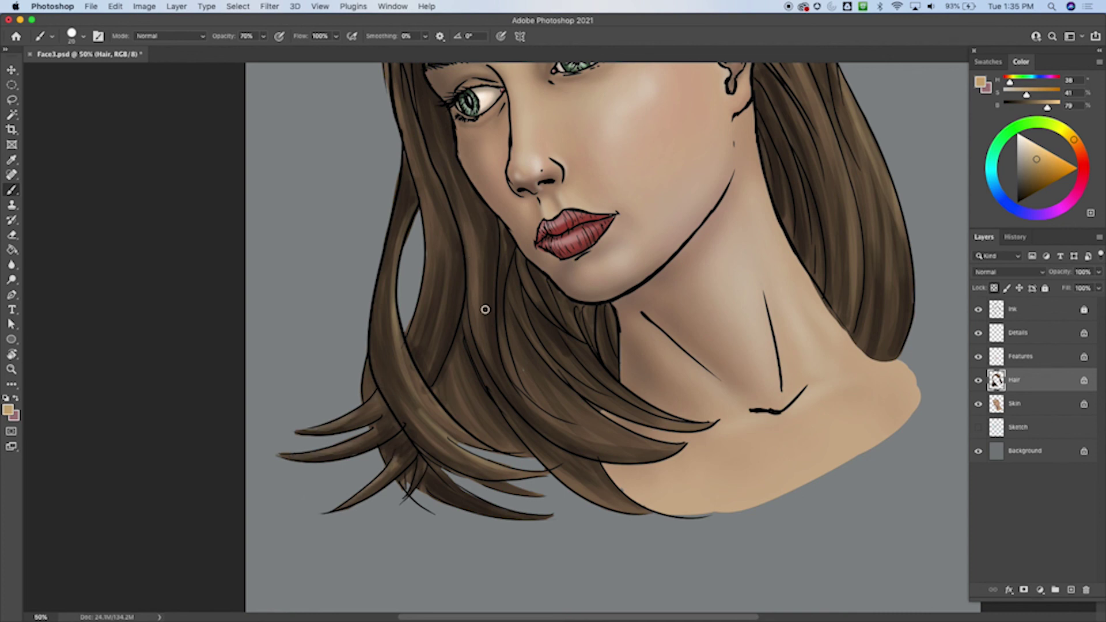
# Step: Highlight the strand falling beside the jaw and the lock curling onto the shoulder, using a smaller brush
pyautogui.moveTo(481, 296); pyautogui.dragTo(504, 360)
pyautogui.press('[')
pyautogui.press('[')
pyautogui.moveTo(677, 443)
pyautogui.mouseDown()
pyautogui.moveTo(578, 407)
pyautogui.moveTo(525, 333)
pyautogui.mouseUp()
pyautogui.moveTo(638, 449)
pyautogui.mouseDown()
pyautogui.moveTo(505, 320)
pyautogui.moveTo(693, 453)
pyautogui.mouseUp()
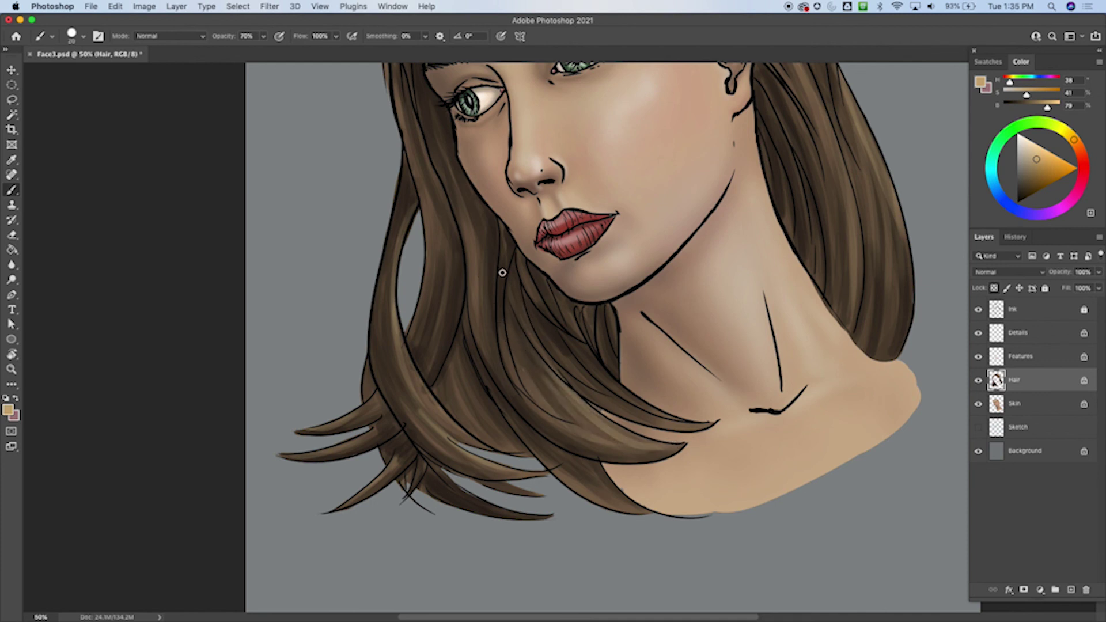
# Step: Add highlights to the lower overlapping locks and their ends above the chest
pyautogui.moveTo(501, 293); pyautogui.dragTo(508, 353)
pyautogui.moveTo(583, 456)
pyautogui.mouseDown()
pyautogui.moveTo(631, 503)
pyautogui.moveTo(578, 477)
pyautogui.moveTo(558, 450)
pyautogui.mouseUp()
pyautogui.moveTo(614, 504); pyautogui.dragTo(589, 490)
pyautogui.moveTo(489, 447)
pyautogui.mouseDown()
pyautogui.moveTo(424, 403)
pyautogui.moveTo(466, 384)
pyautogui.mouseUp()
# Step: Paint fine highlights on the narrow strands tucked beneath the jaw beside the neck
pyautogui.press('[')
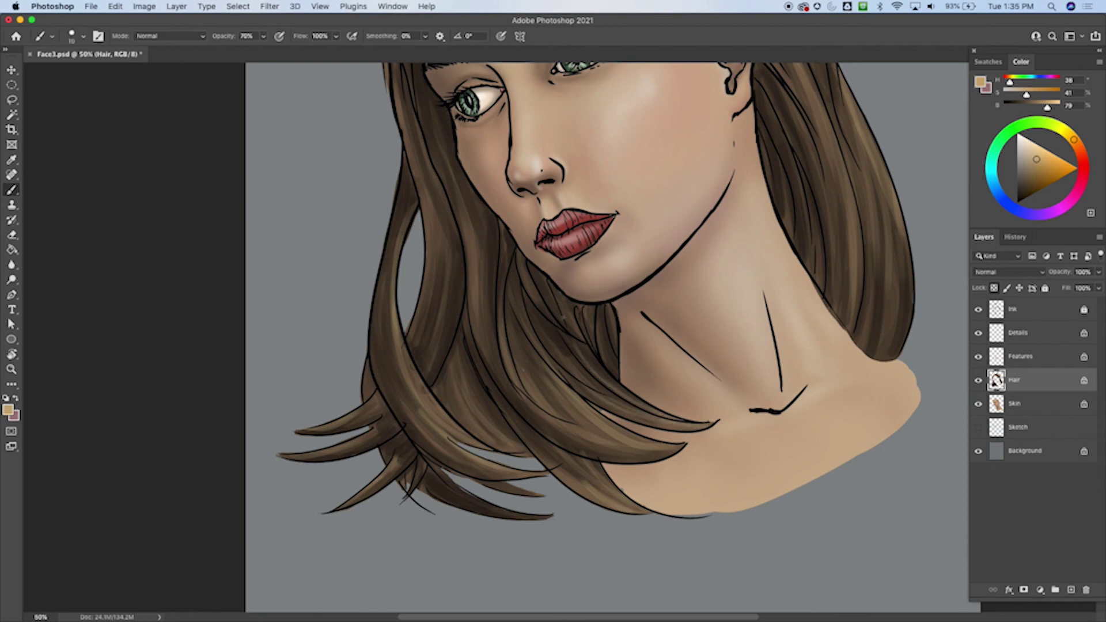
pyautogui.press(']')
pyautogui.moveTo(580, 342)
pyautogui.mouseDown()
pyautogui.moveTo(661, 419)
pyautogui.moveTo(608, 397)
pyautogui.moveTo(546, 333)
pyautogui.mouseUp()
pyautogui.moveTo(521, 267); pyautogui.dragTo(563, 320)
pyautogui.moveTo(565, 378); pyautogui.dragTo(520, 316)
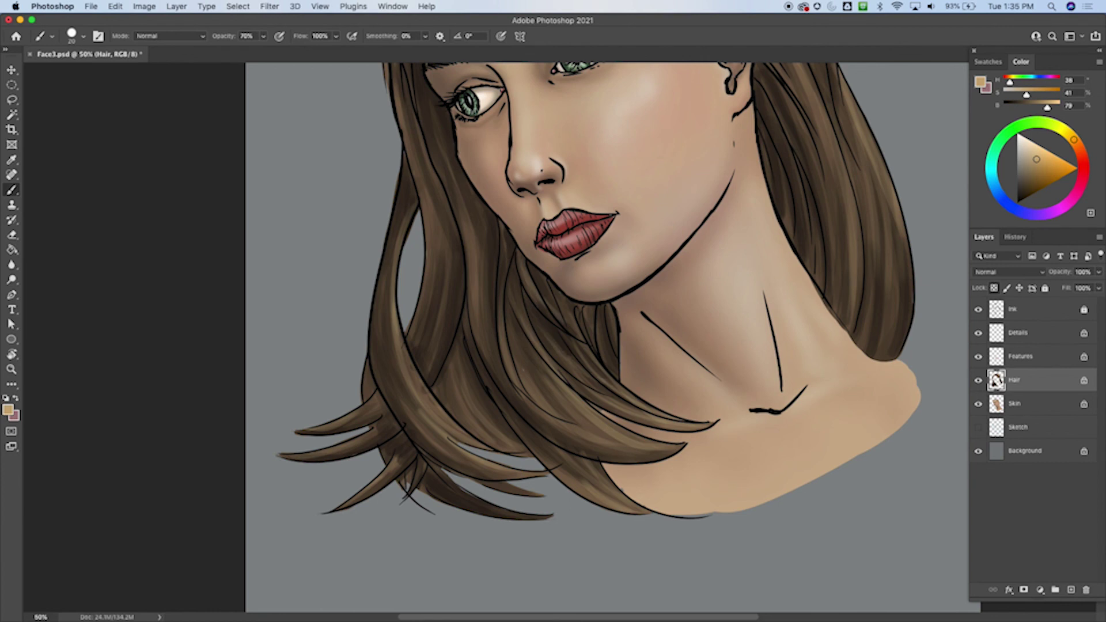
pyautogui.scroll(10, 680, 251)
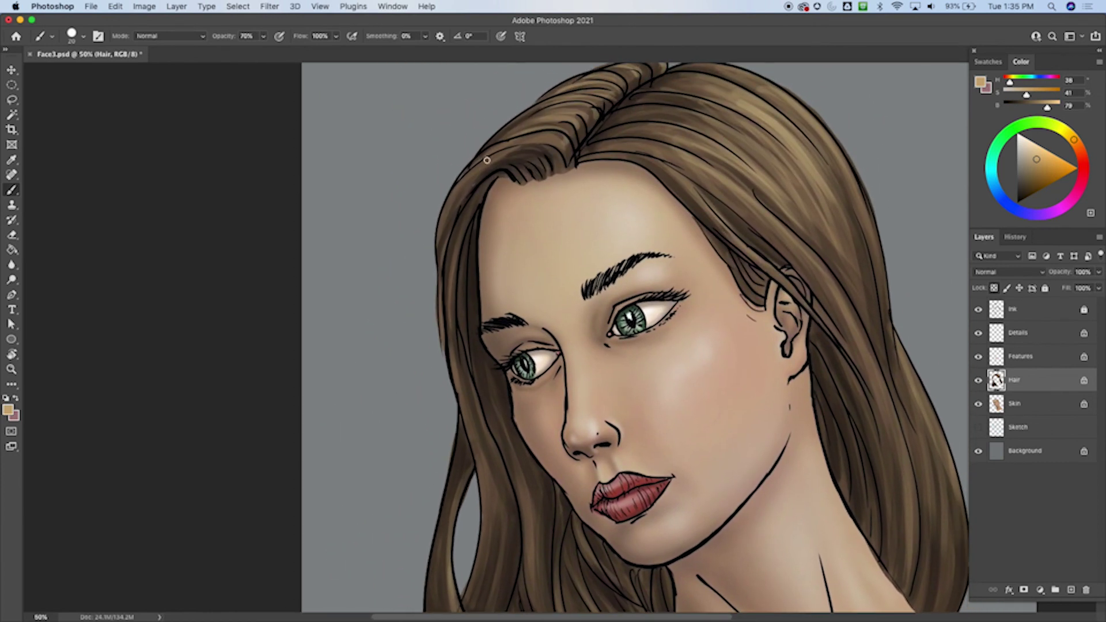
# Step: Add light golden highlights to the front hair swept over the forehead, between the hairline and the parting
pyautogui.moveTo(485, 159)
pyautogui.mouseDown()
pyautogui.moveTo(445, 200)
pyautogui.moveTo(557, 157)
pyautogui.mouseUp()
pyautogui.moveTo(489, 161)
pyautogui.mouseDown()
pyautogui.moveTo(554, 142)
pyautogui.moveTo(495, 159)
pyautogui.mouseUp()
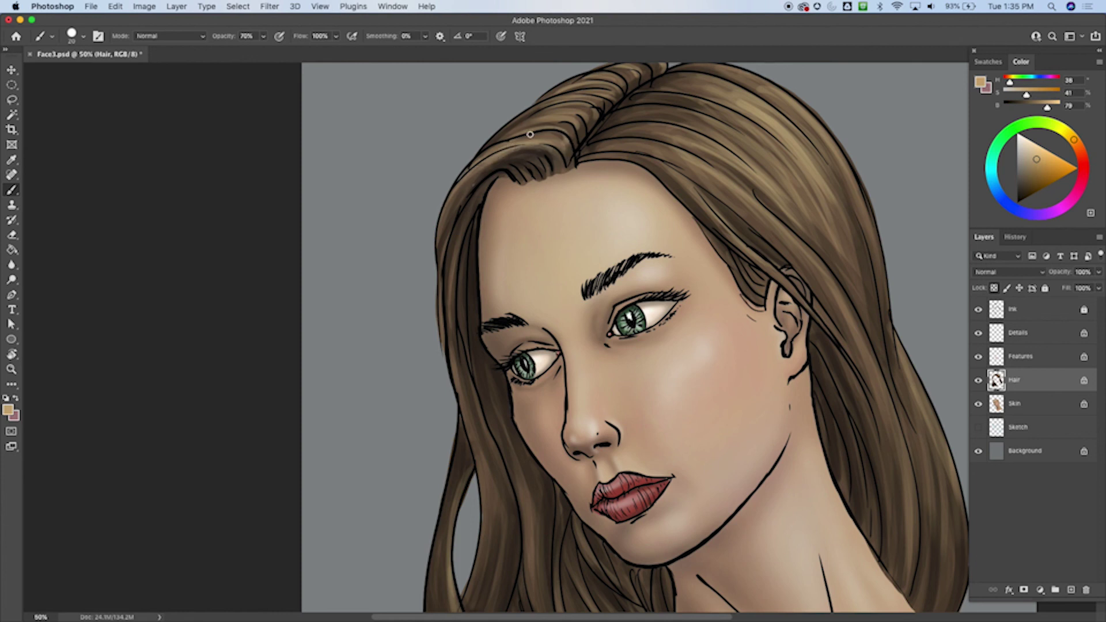
pyautogui.scroll(2, 565, 247)
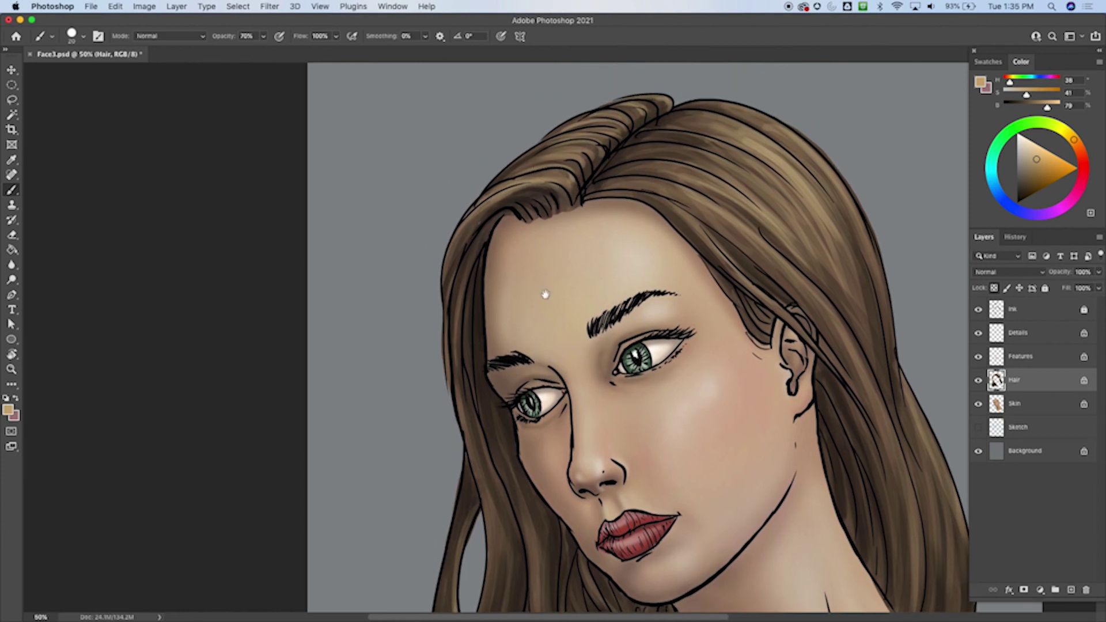
pyautogui.scroll(-3, 547, 253)
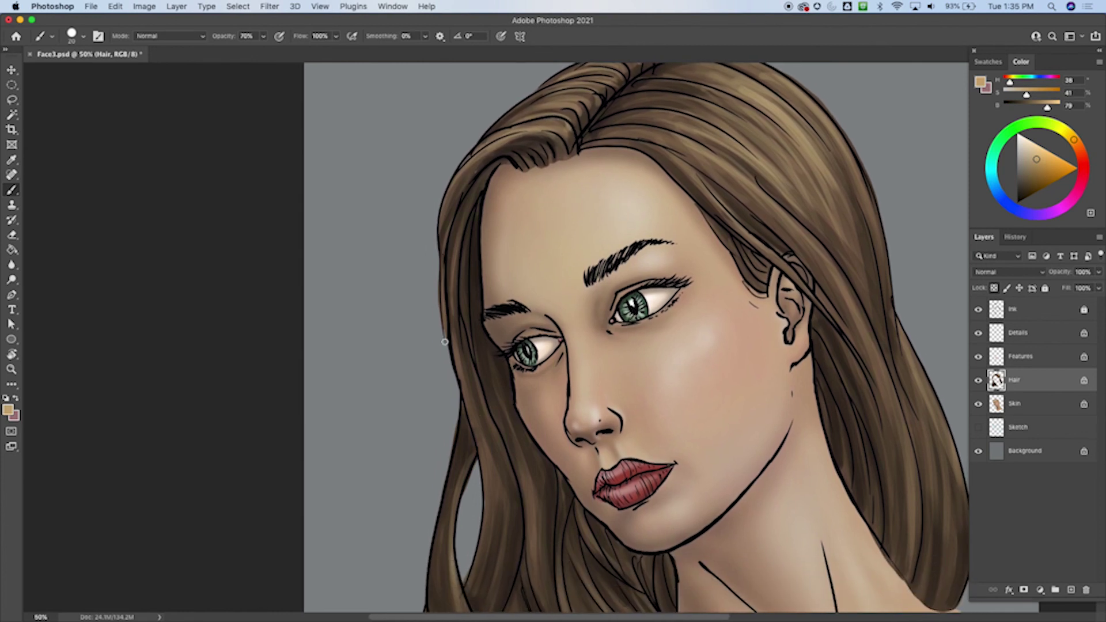
# Step: Paint highlights along the crown strands that sweep back from the parting above the forehead
pyautogui.scroll(3, 813, 289)
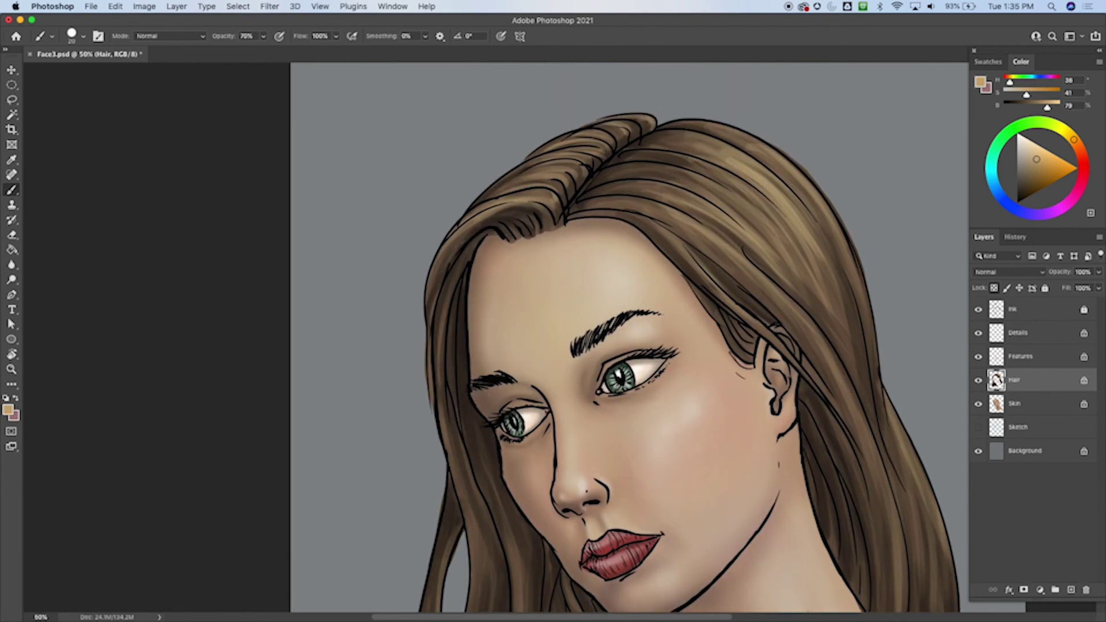
pyautogui.moveTo(600, 198)
pyautogui.mouseDown()
pyautogui.moveTo(656, 206)
pyautogui.moveTo(718, 236)
pyautogui.mouseUp()
pyautogui.moveTo(631, 187); pyautogui.dragTo(714, 209)
pyautogui.moveTo(626, 171); pyautogui.dragTo(714, 191)
pyautogui.moveTo(678, 156)
pyautogui.mouseDown()
pyautogui.moveTo(646, 153)
pyautogui.moveTo(658, 134)
pyautogui.mouseUp()
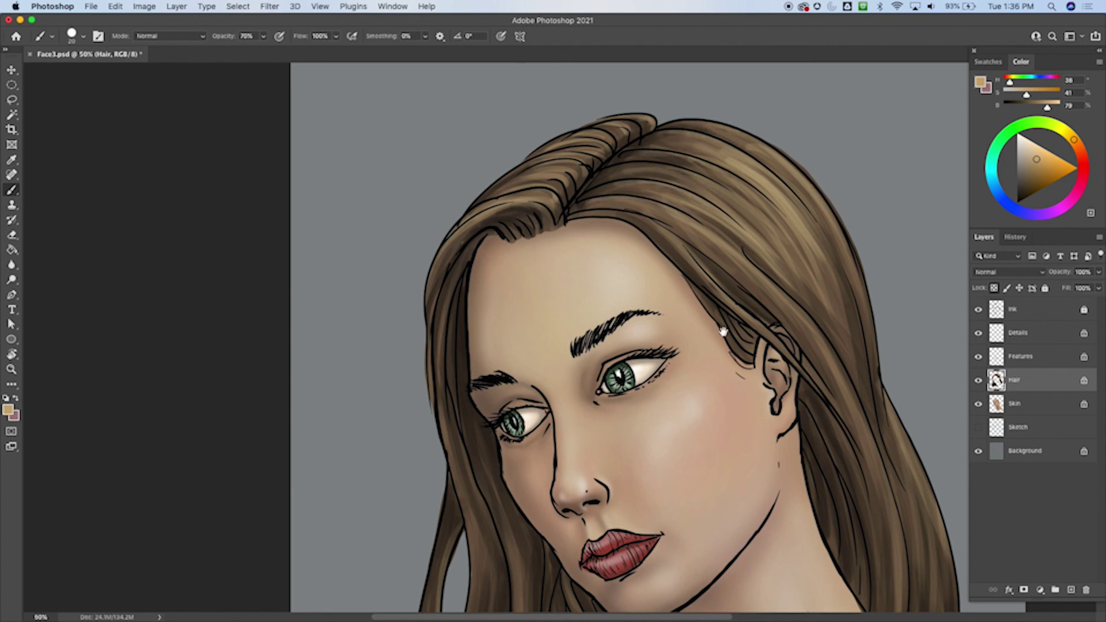
# Step: Highlight the long lock beside the gap in the hair, and sample a dark brown from the lower overlapping strands
pyautogui.scroll(-10, 568, 438)
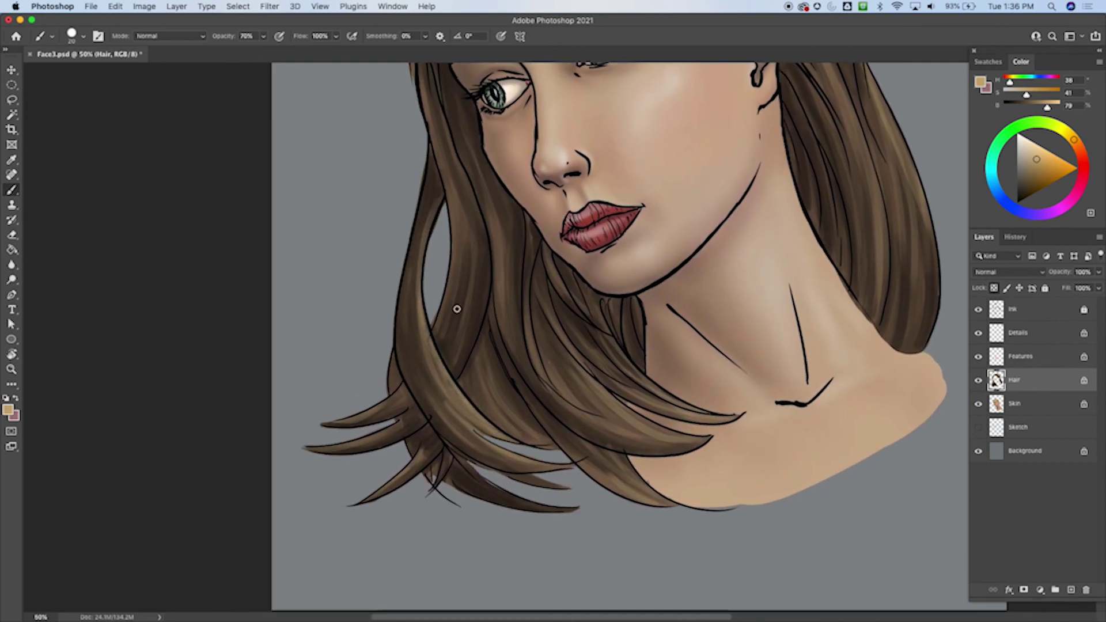
pyautogui.moveTo(463, 236); pyautogui.dragTo(451, 323)
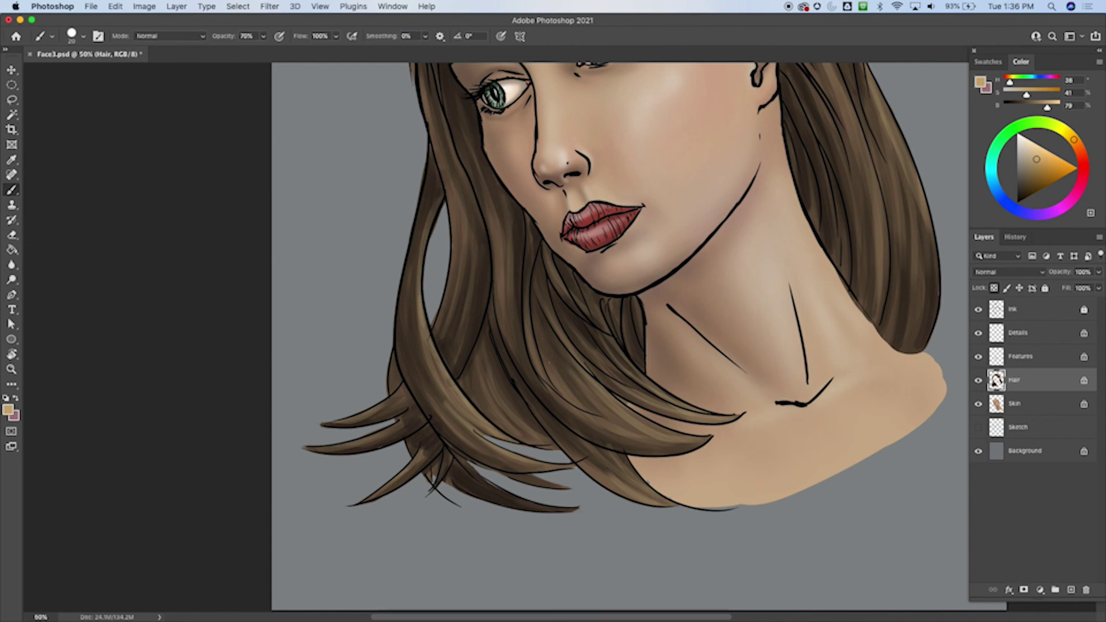
pyautogui.moveTo(849, 311); pyautogui.dragTo(723, 185)
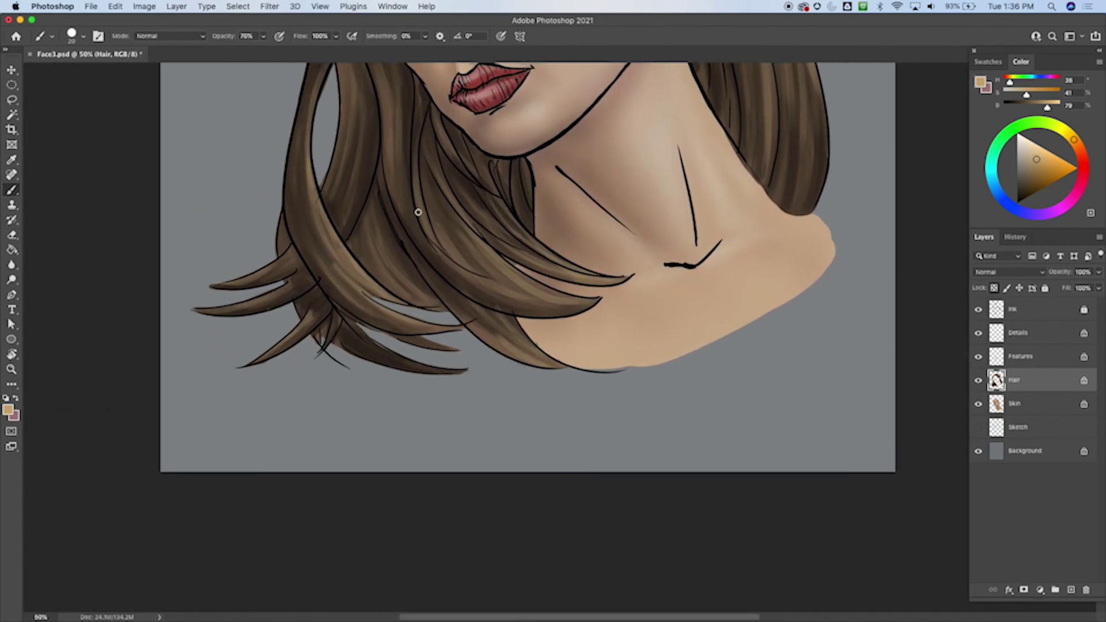
pyautogui.keyDown('alt'); pyautogui.click(436, 252); pyautogui.keyUp('alt')
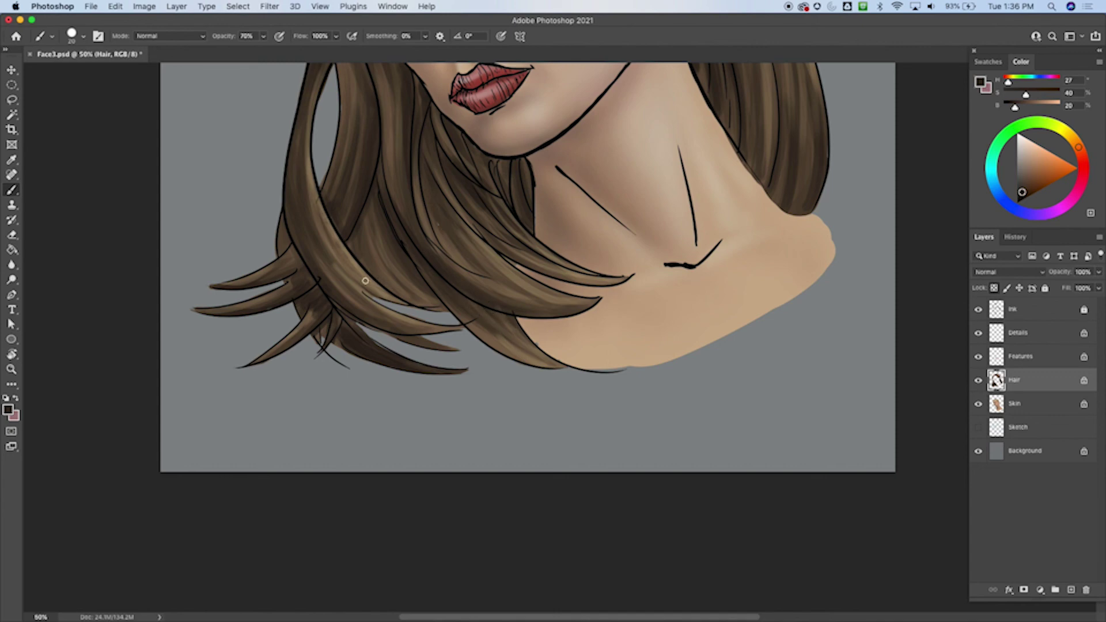
# Step: Examine the hair shading and highlights from the crown to the tips, and then across the whole portrait
pyautogui.scroll(10, 407, 236)
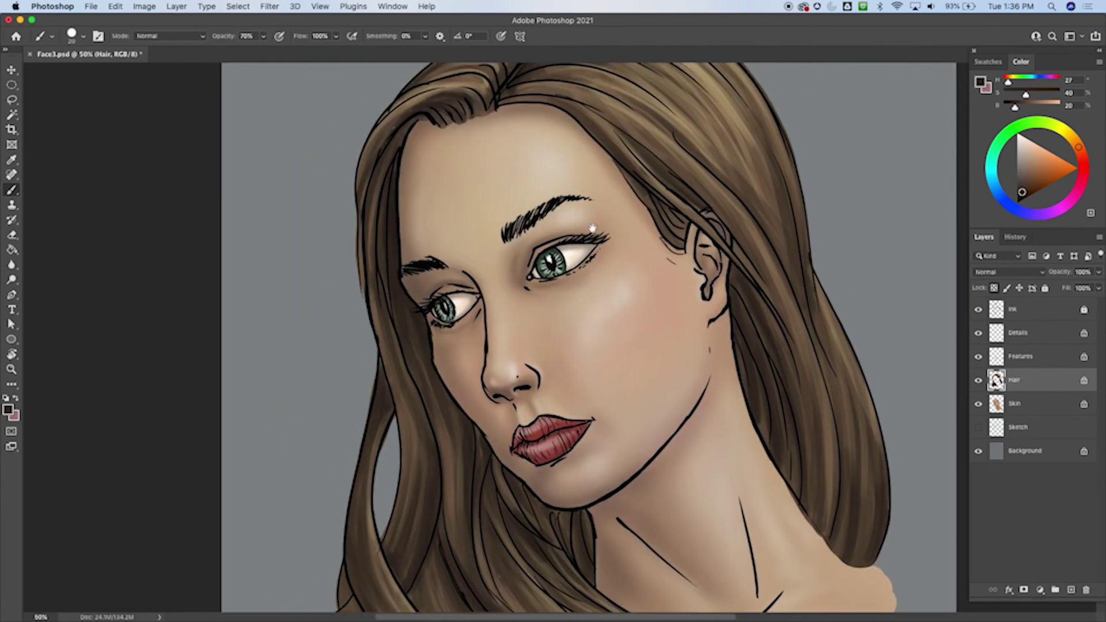
pyautogui.scroll(5, 617, 236)
pyautogui.hscroll(8, 617, 237)
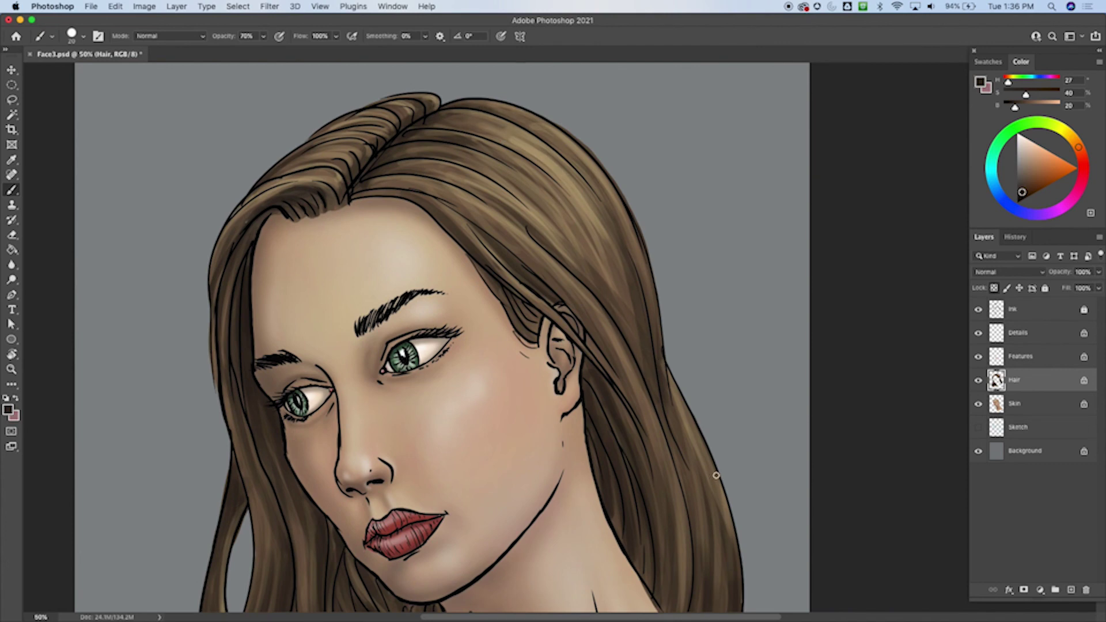
pyautogui.press('super+minus')
pyautogui.press('super+minus')
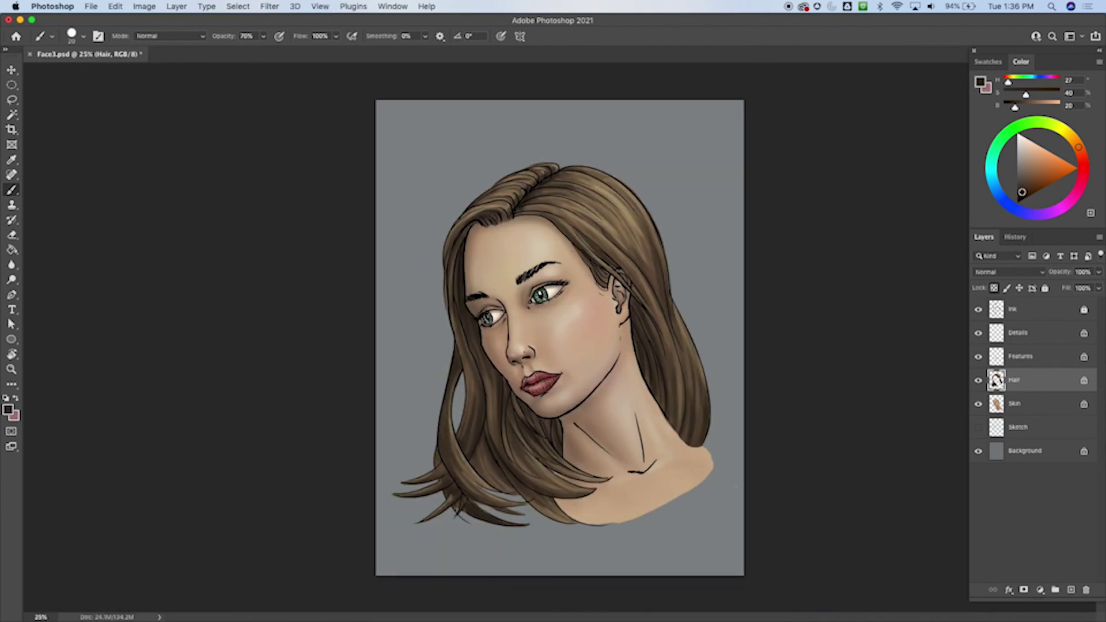
pyautogui.press('super+plus')
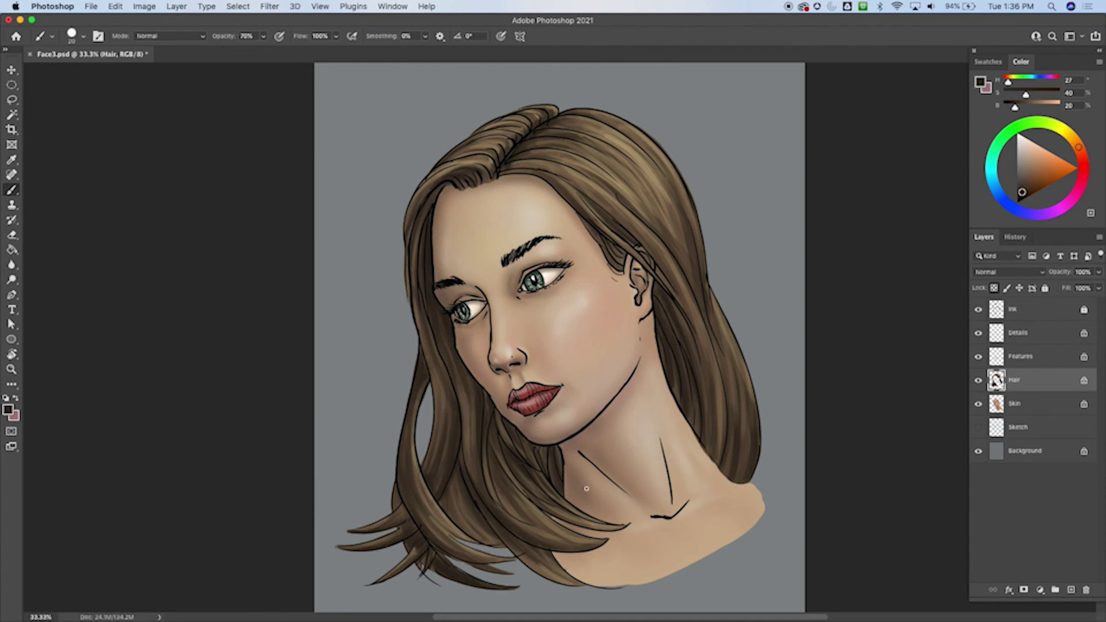